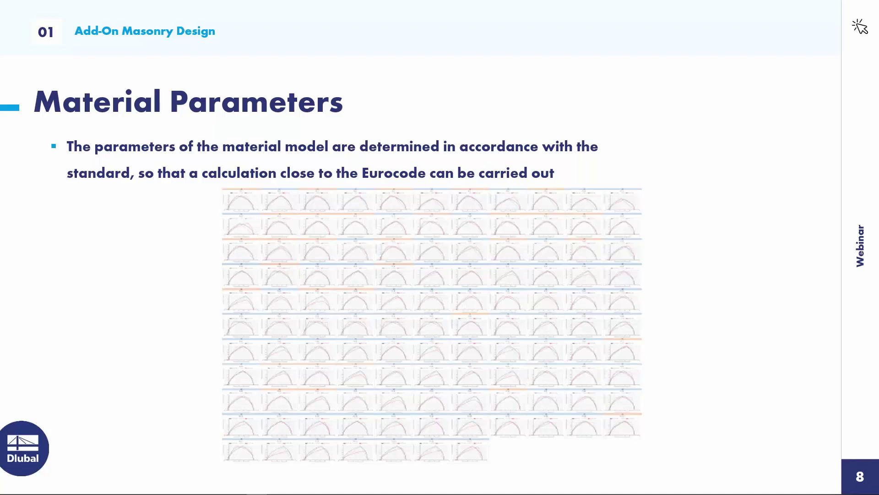
Advance the slideshow to the Wall Slab Connection slide
{"action": "key", "text": "Right"}
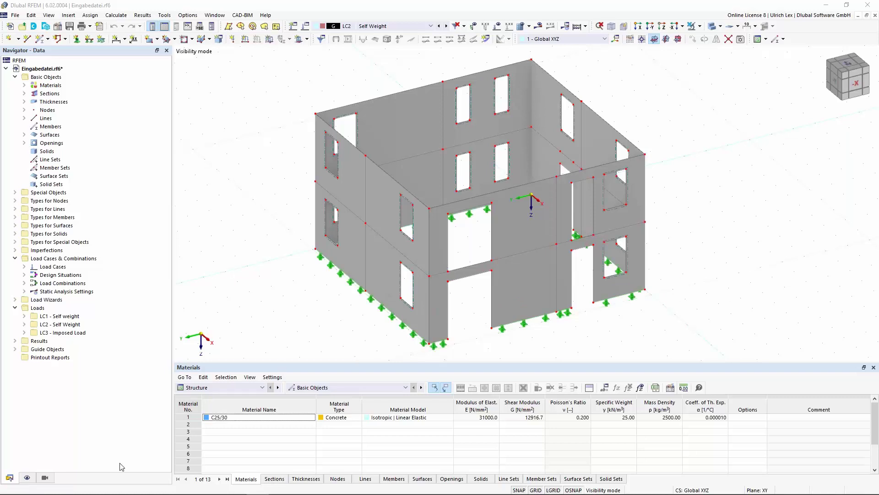
Deactivate Visibilities so the whole house model shows, then bring up the model's Base Data
{"action": "left_click", "coordinate": [45, 477]}
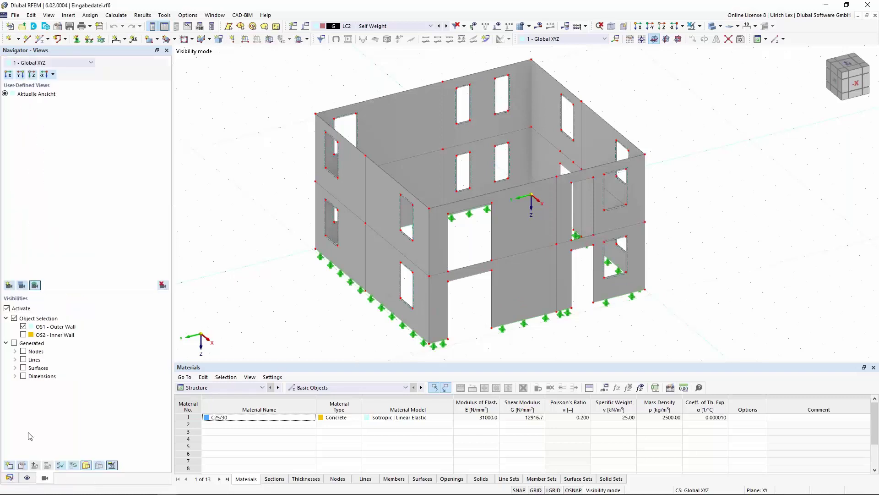
{"action": "left_click", "coordinate": [7, 308]}
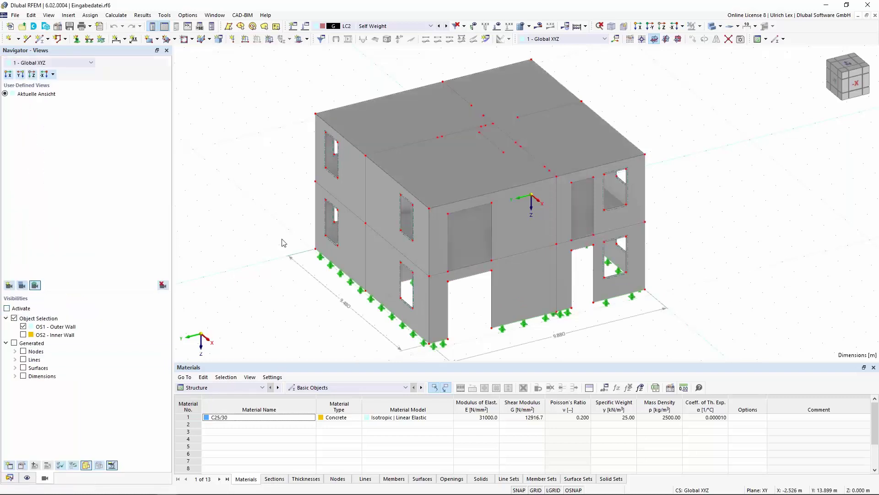
{"action": "scroll", "coordinate": [692, 94], "scroll_direction": "down", "scroll_amount": 1}
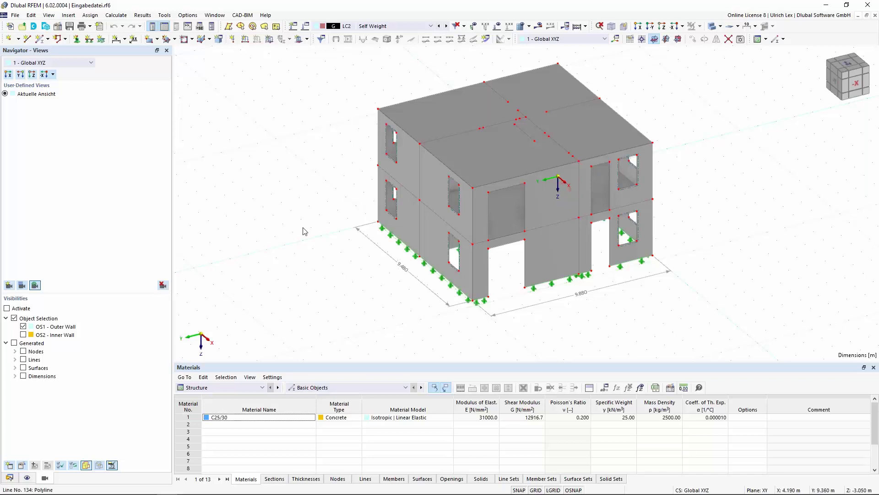
{"action": "left_click", "coordinate": [11, 477]}
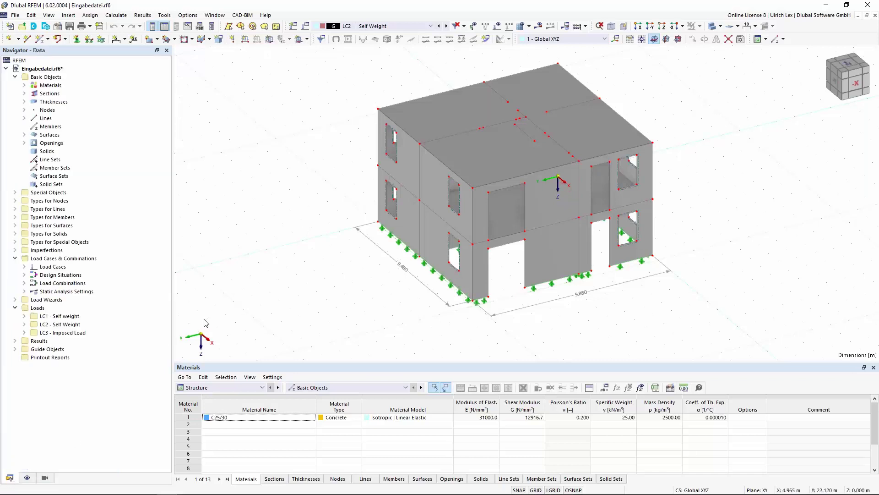
{"action": "left_click", "coordinate": [59, 27]}
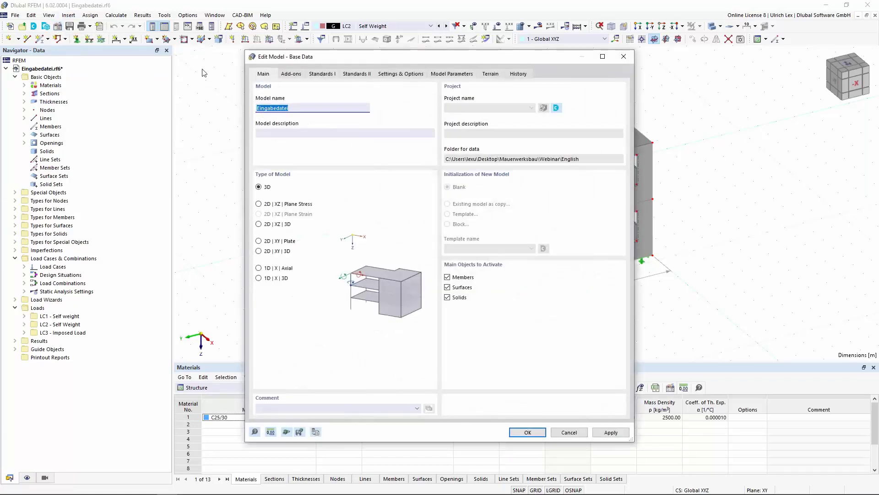
Activate the Masonry Design add-on, review its standards (EN 1996, ÖNORM), and confirm Base Data
{"action": "left_click", "coordinate": [291, 73]}
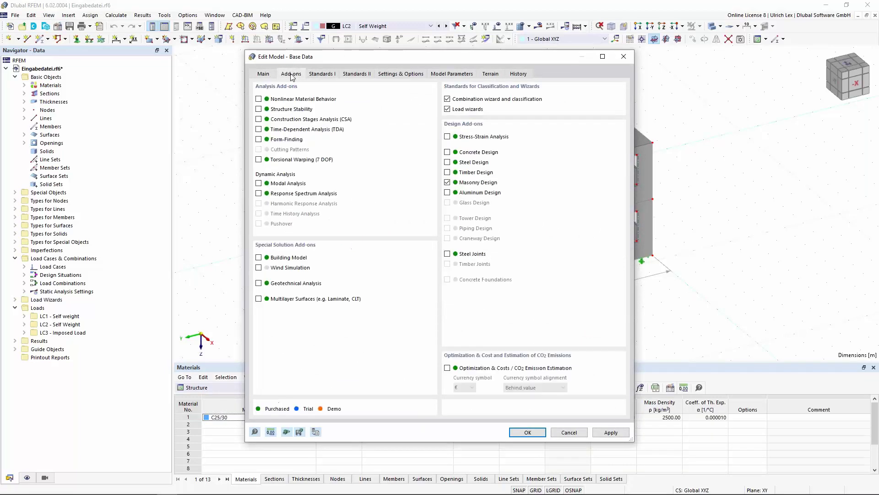
{"action": "left_click", "coordinate": [447, 182]}
{"action": "left_click", "coordinate": [329, 77]}
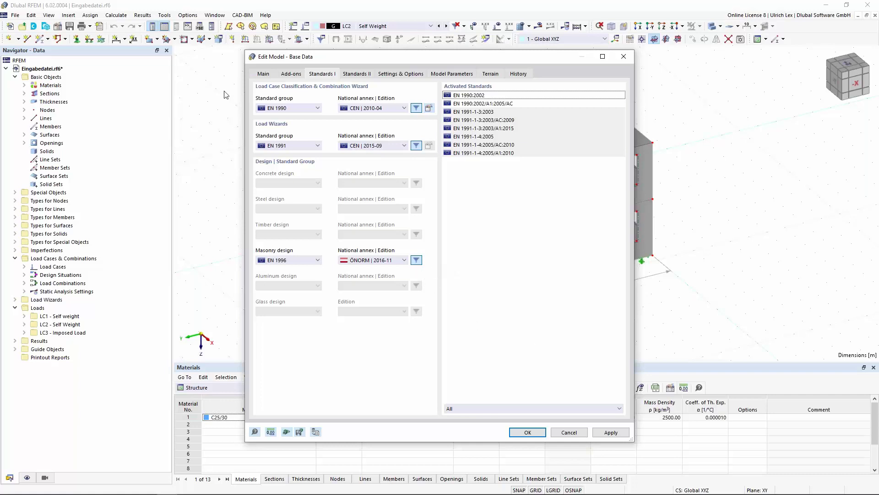
{"action": "left_click", "coordinate": [291, 73]}
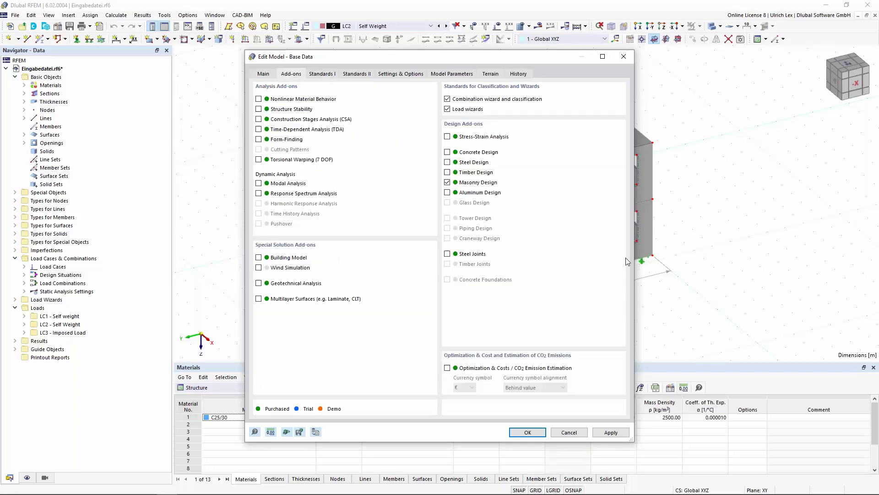
{"action": "left_click", "coordinate": [527, 432]}
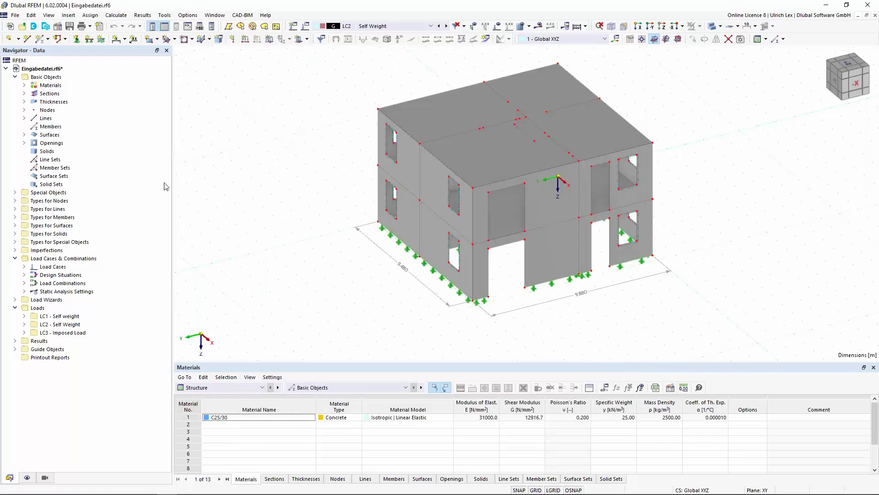
Create new material 2 and make it a Masonry material type
{"action": "left_click", "coordinate": [57, 87]}
{"action": "right_click", "coordinate": [57, 88]}
{"action": "left_click", "coordinate": [100, 106]}
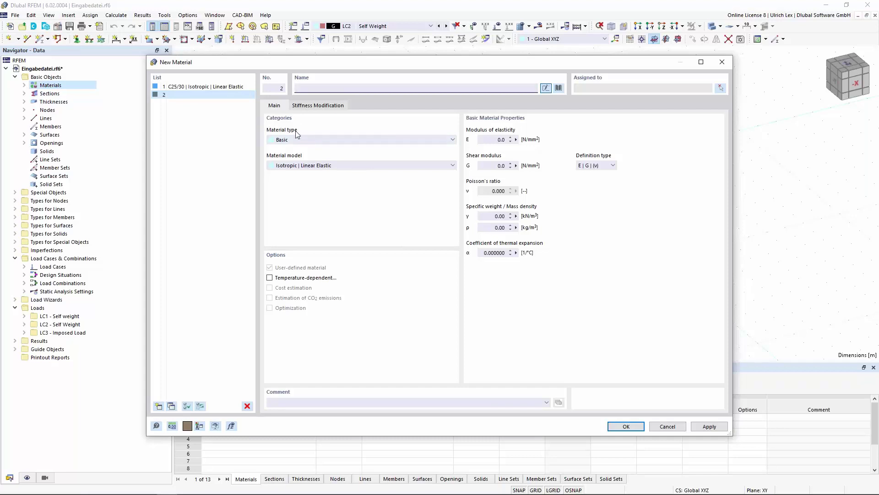
{"action": "left_click", "coordinate": [298, 141]}
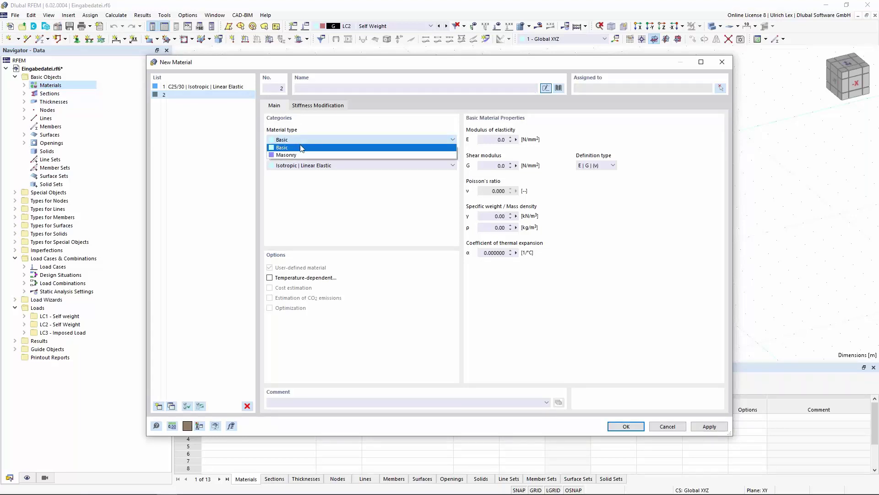
{"action": "left_click", "coordinate": [308, 155]}
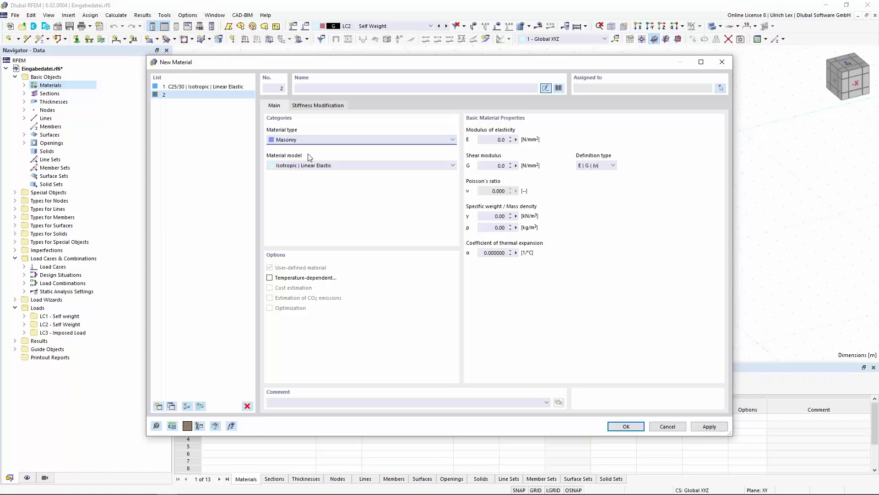
Choose the Orthotropic | Masonry | Plastic (Surfaces) model and show its Standard Classification, bringing the brick PDF forward
{"action": "left_click", "coordinate": [342, 166]}
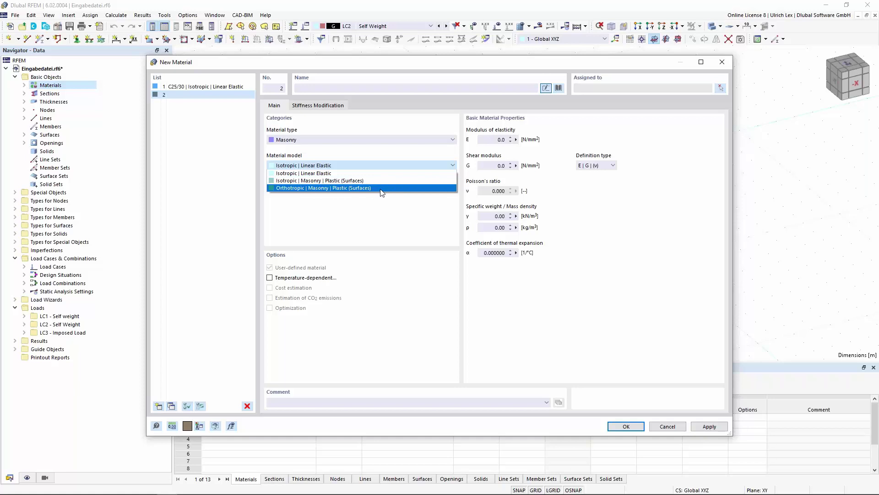
{"action": "left_click", "coordinate": [381, 188]}
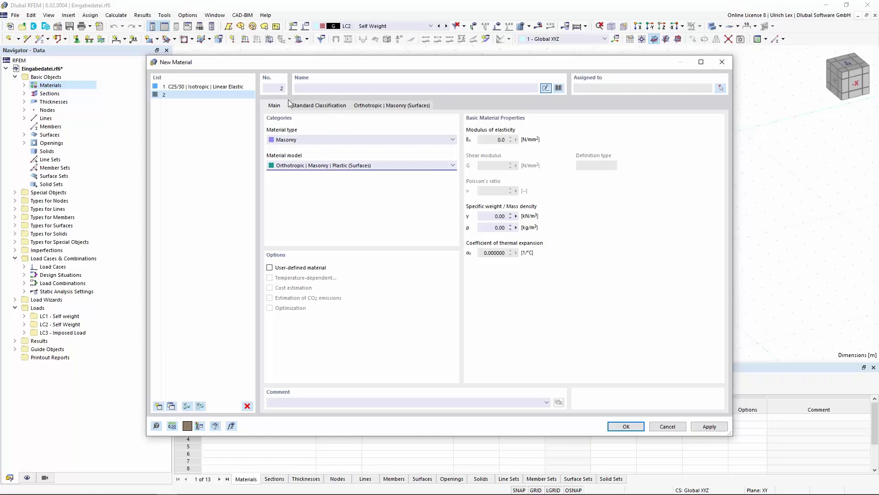
{"action": "left_click", "coordinate": [314, 106]}
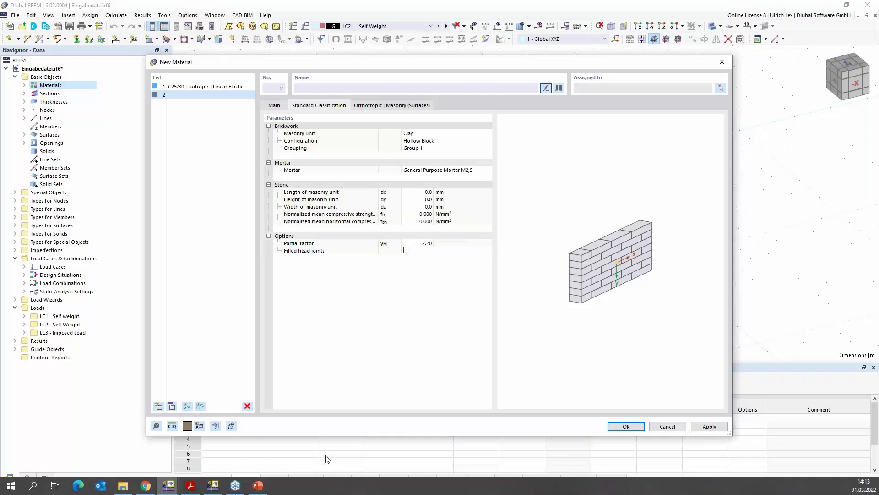
{"action": "left_click", "coordinate": [190, 486]}
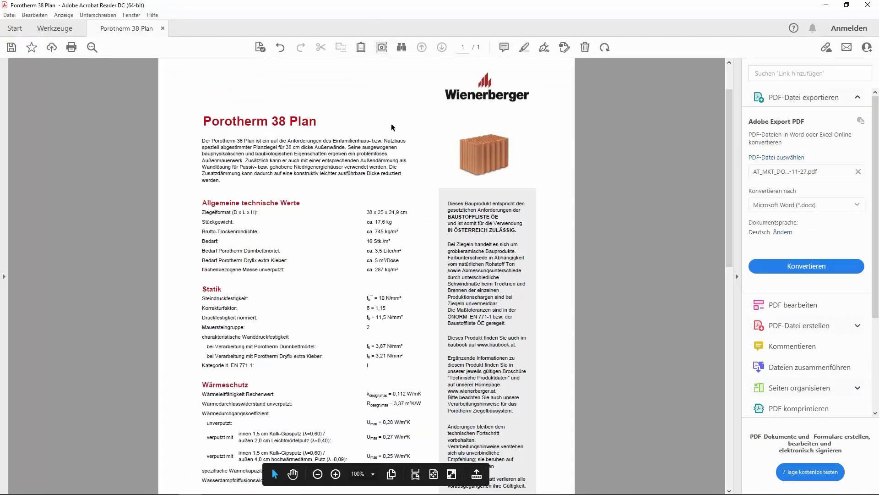
Check the Porotherm 38 Plan block size 38 x 25 x 24.9 cm, fb = 11.5 N/mm² and unit group in the datasheet
{"action": "left_click_drag", "start_coordinate": [367, 214], "coordinate": [408, 213]}
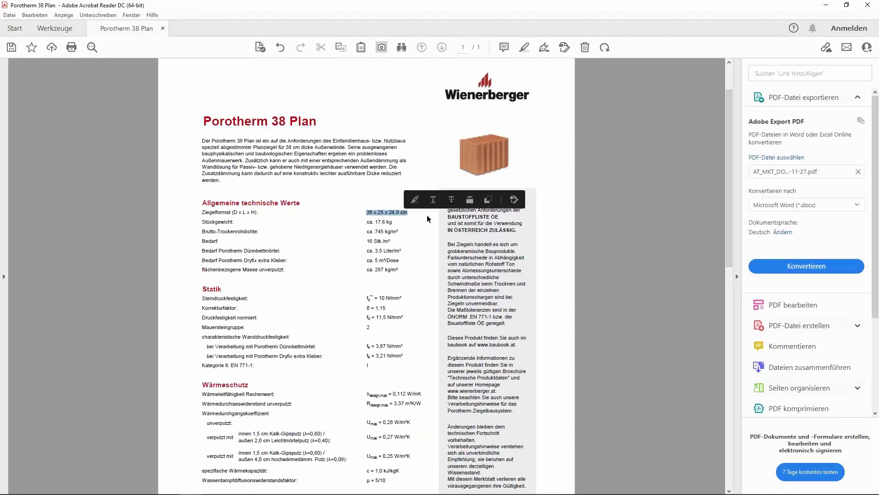
{"action": "left_click", "coordinate": [422, 221]}
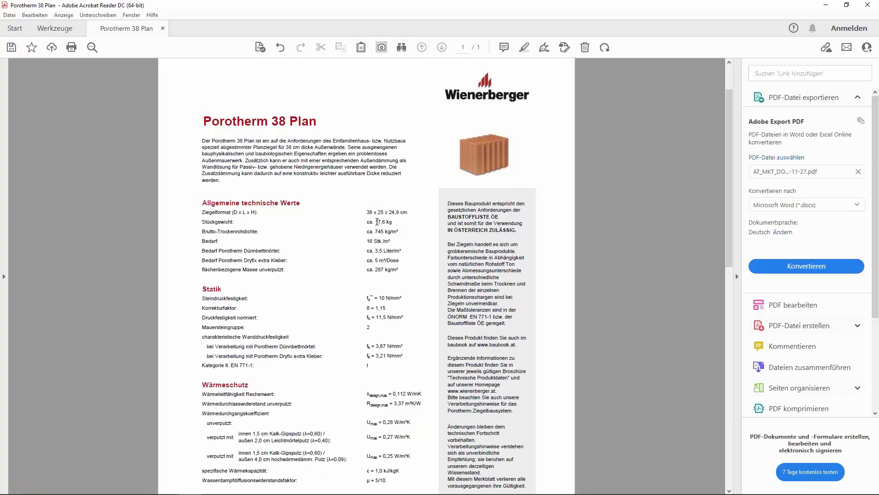
{"action": "scroll", "coordinate": [412, 261], "scroll_direction": "down", "scroll_amount": 1}
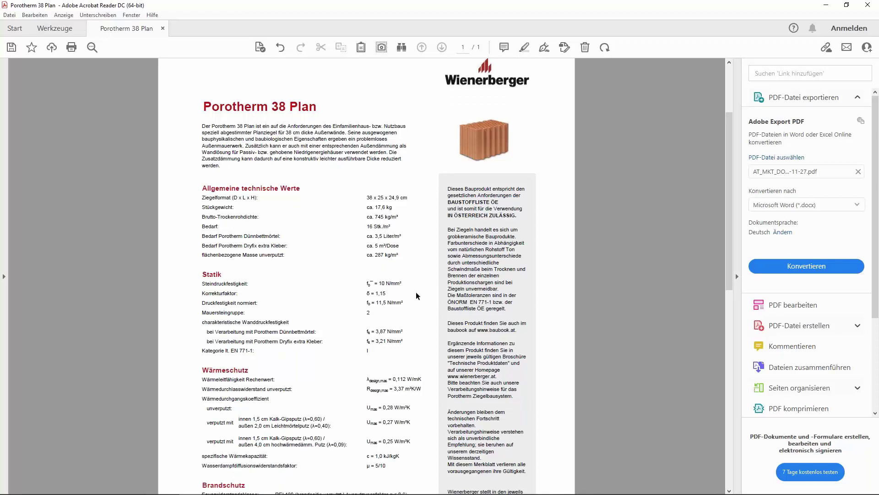
{"action": "left_click_drag", "start_coordinate": [367, 303], "coordinate": [368, 312]}
{"action": "left_click", "coordinate": [368, 313]}
{"action": "double_click", "coordinate": [377, 312]}
{"action": "left_click", "coordinate": [361, 325]}
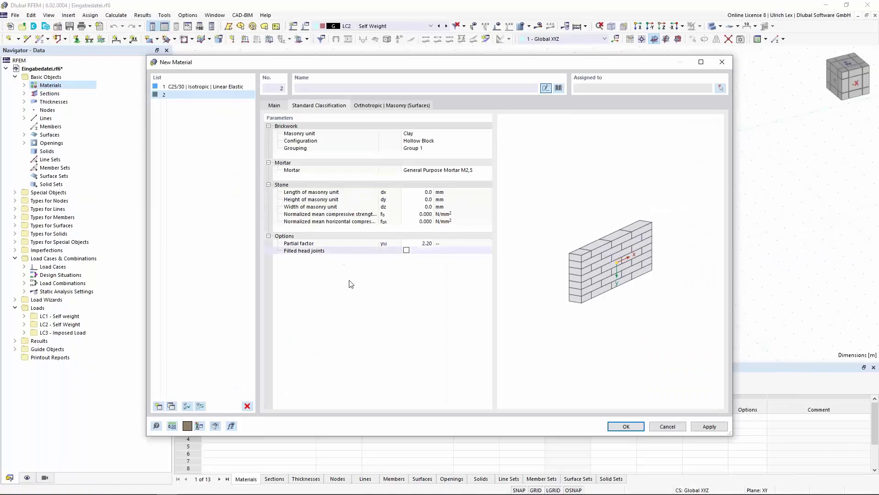
Set configuration Hollow Clay Block with Grip-Holes, masonry Group 2 and Thin Layer Mortar 1-3 mm
{"action": "left_click", "coordinate": [456, 142]}
{"action": "left_click", "coordinate": [488, 140]}
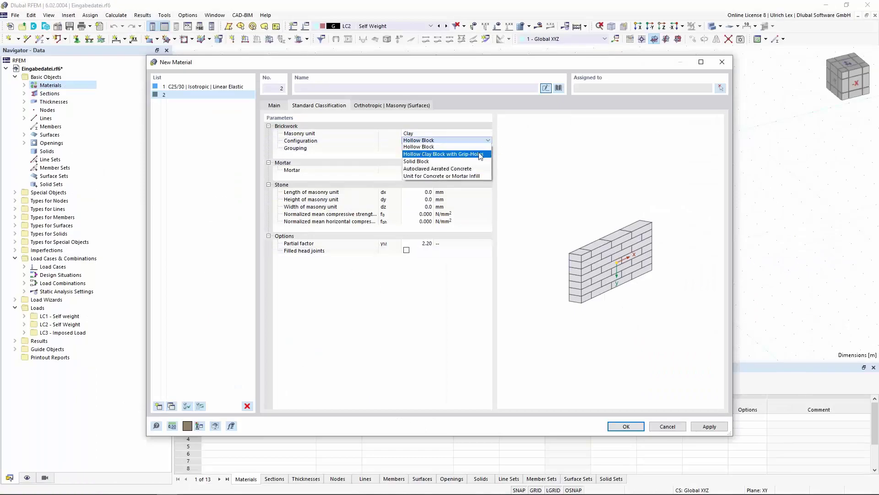
{"action": "left_click", "coordinate": [480, 155]}
{"action": "left_click", "coordinate": [386, 149]}
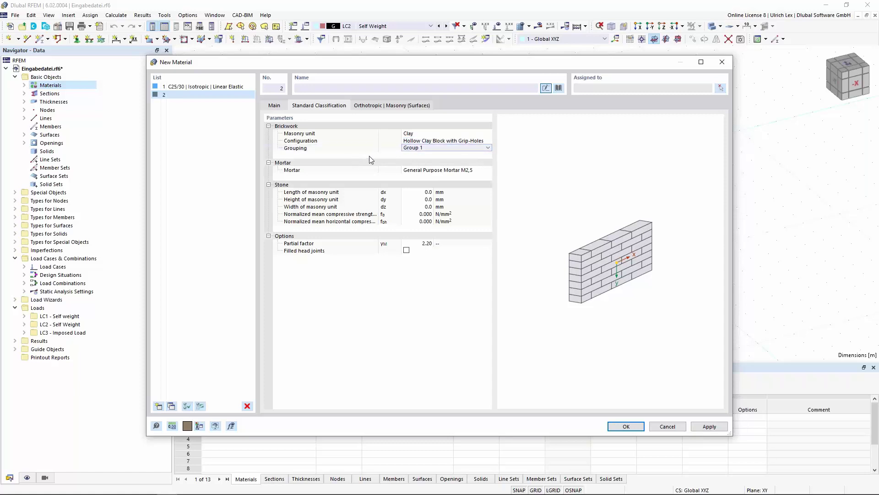
{"action": "left_click", "coordinate": [489, 147]}
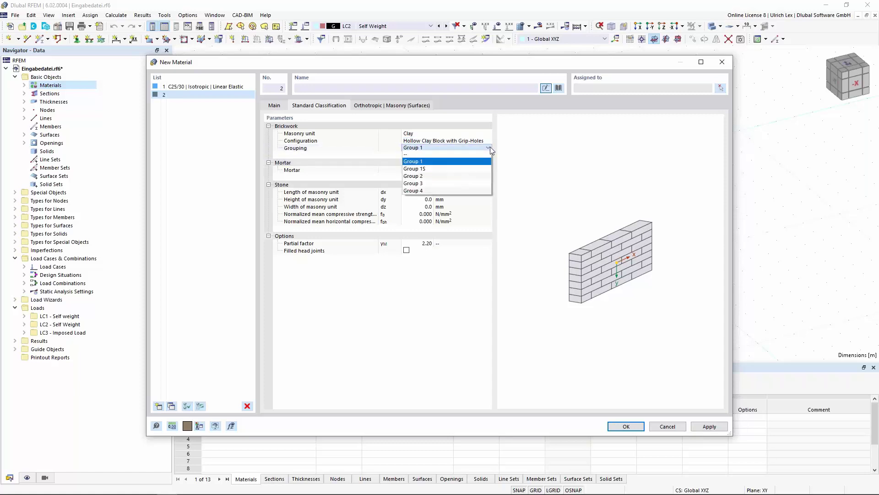
{"action": "left_click", "coordinate": [465, 176]}
{"action": "left_click", "coordinate": [467, 170]}
{"action": "left_click", "coordinate": [488, 170]}
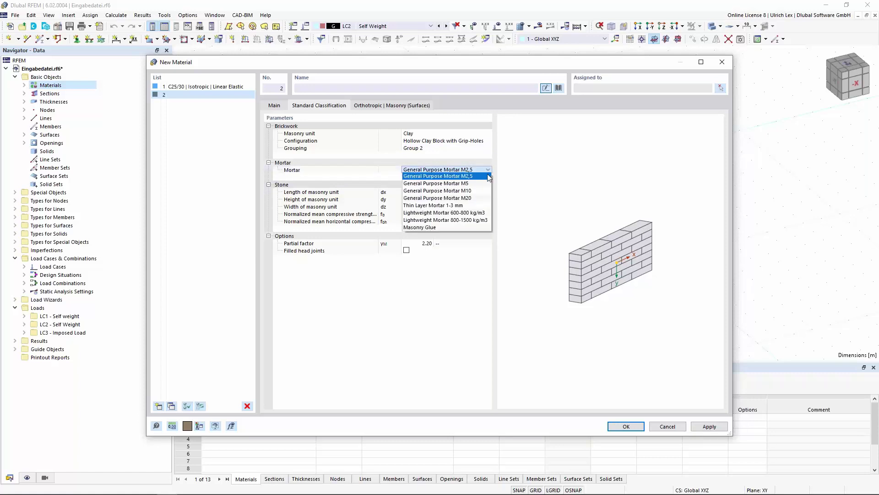
{"action": "left_click", "coordinate": [482, 205]}
{"action": "type", "text": "250"}
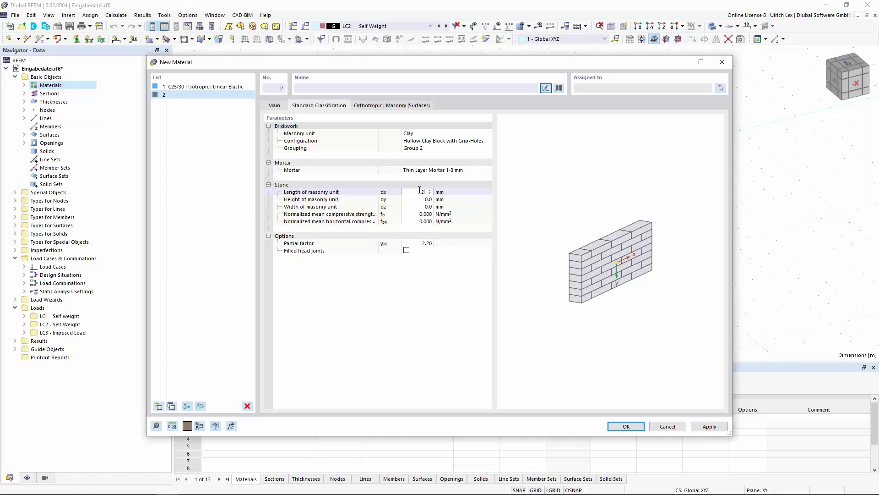
Confirm unit size 250/249/380 mm, horizontal compressive strength 1.000 N/mm² and partial factor 2.00
{"action": "key", "text": "Tab"}
{"action": "type", "text": "249"}
{"action": "key", "text": "Tab"}
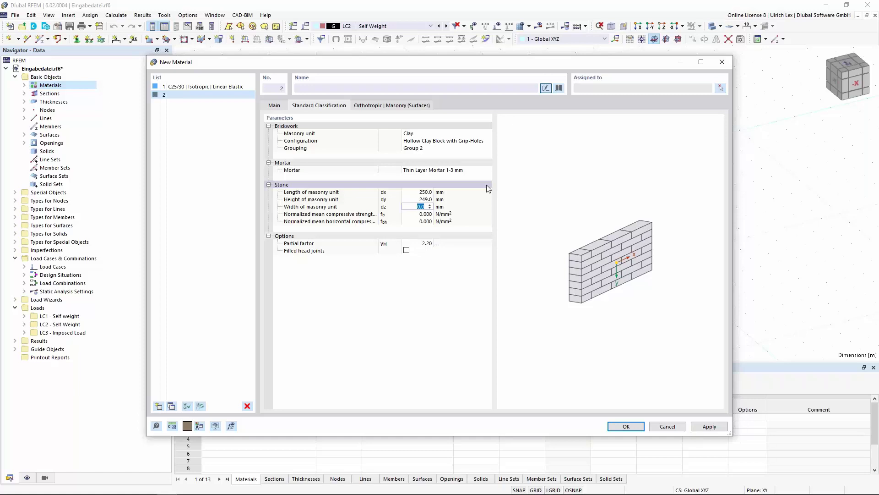
{"action": "type", "text": "380"}
{"action": "key", "text": "Tab"}
{"action": "type", "text": "11"}
{"action": "key", "text": "Tab"}
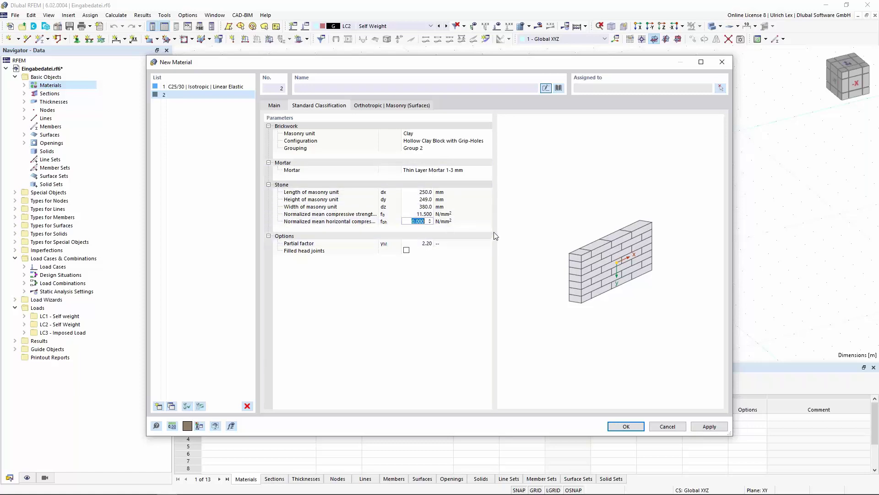
{"action": "type", "text": "1"}
{"action": "key", "text": "Tab"}
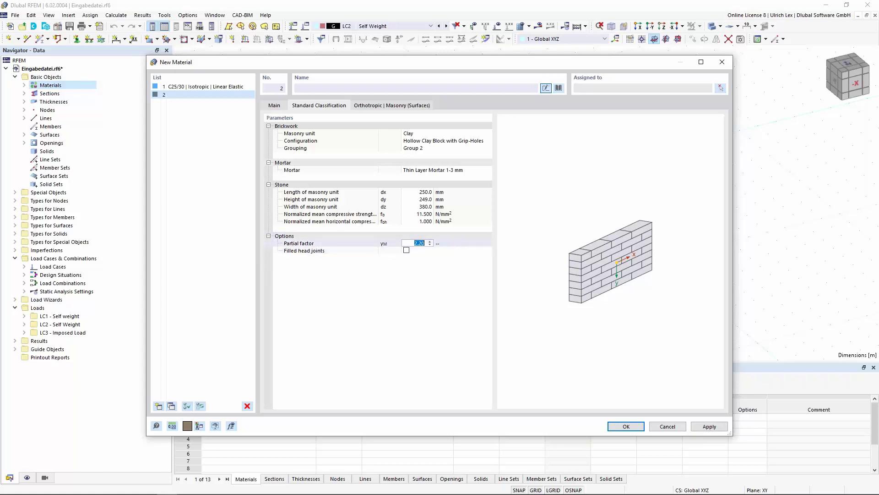
{"action": "type", "text": "2"}
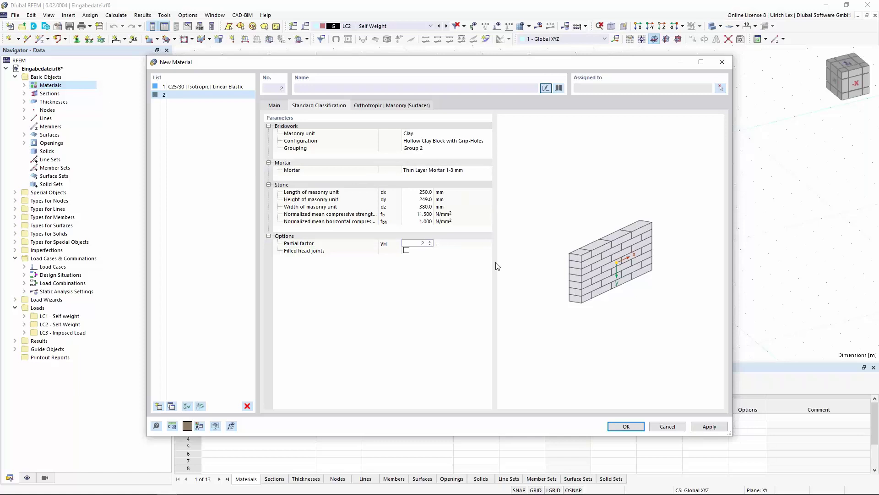
{"action": "key", "text": "Return"}
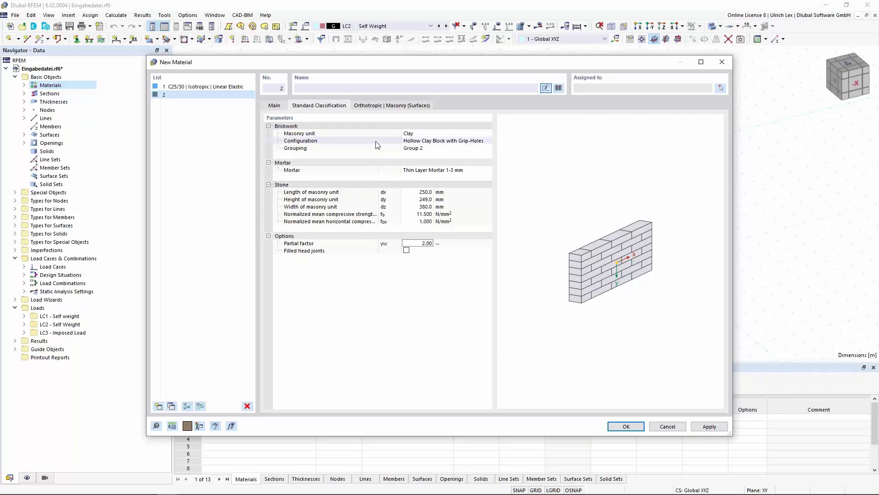
Show material 2's Orthotropic | Masonry (Surfaces) parameters and stress-strain diagram
{"action": "left_click", "coordinate": [379, 107]}
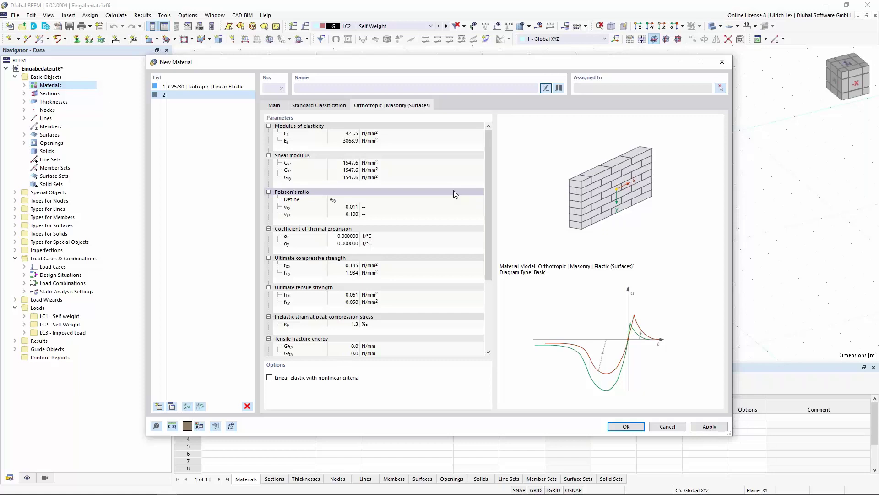
{"action": "scroll", "coordinate": [369, 202], "scroll_direction": "down", "scroll_amount": 1}
{"action": "scroll", "coordinate": [369, 204], "scroll_direction": "down", "scroll_amount": 1}
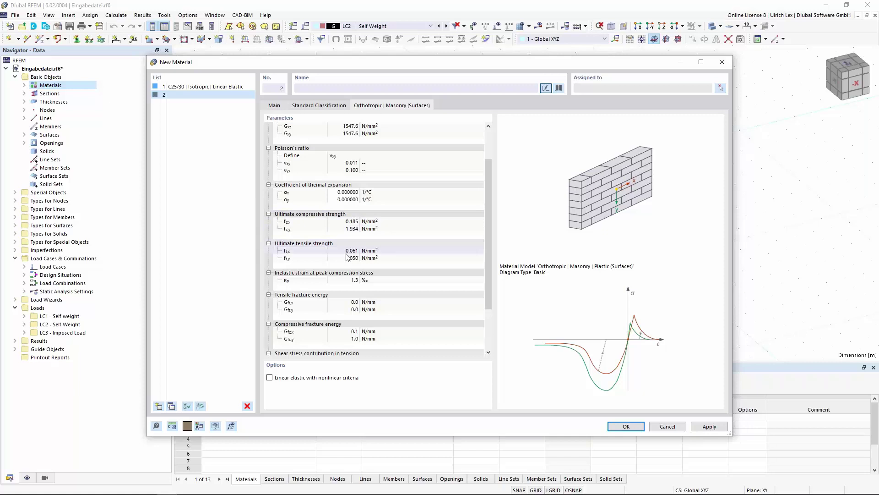
{"action": "scroll", "coordinate": [410, 256], "scroll_direction": "down", "scroll_amount": 1}
{"action": "scroll", "coordinate": [411, 254], "scroll_direction": "down", "scroll_amount": 1}
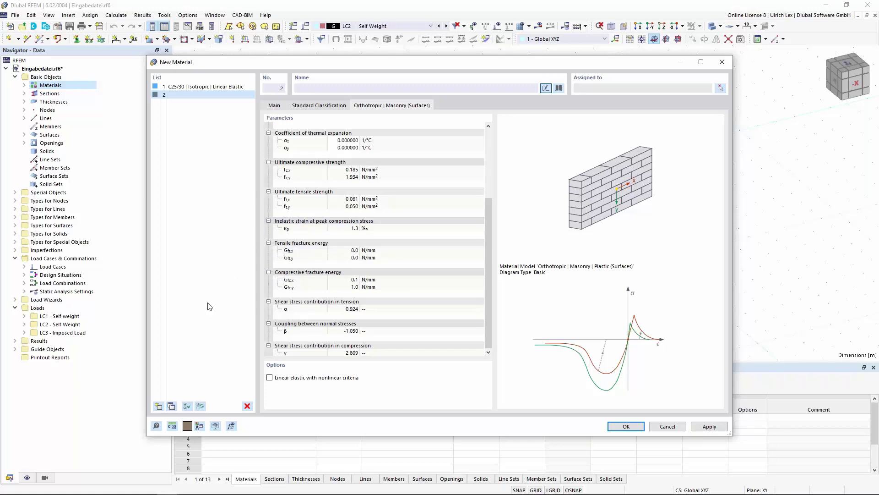
Add material 3 and pick Porotherm 38 Plan, Thin Layer Mortar 1-3 mm from the Wienerberger Österreich library, viewing its properties
{"action": "left_click", "coordinate": [158, 405]}
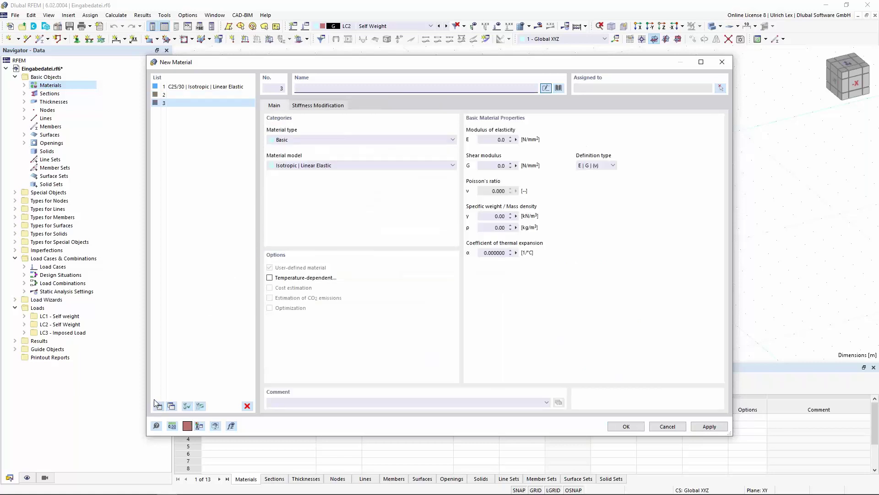
{"action": "left_click", "coordinate": [558, 89]}
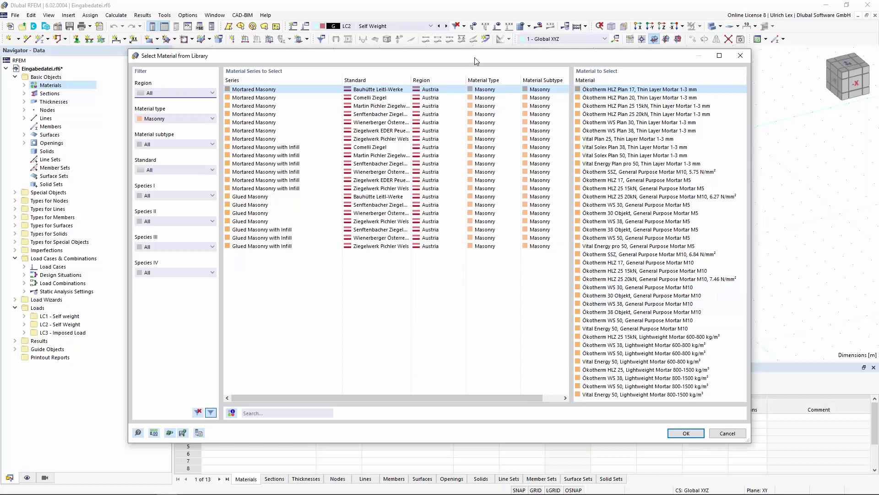
{"action": "left_click_drag", "start_coordinate": [474, 61], "coordinate": [464, 47]}
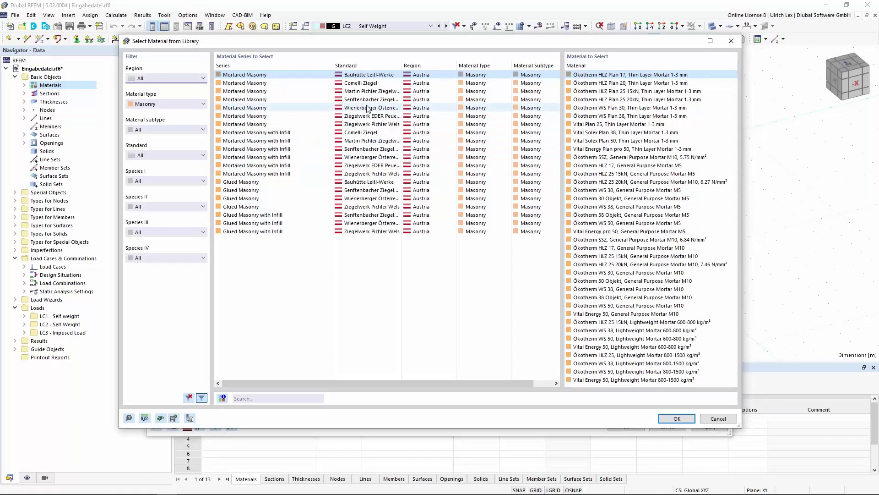
{"action": "left_click", "coordinate": [371, 108]}
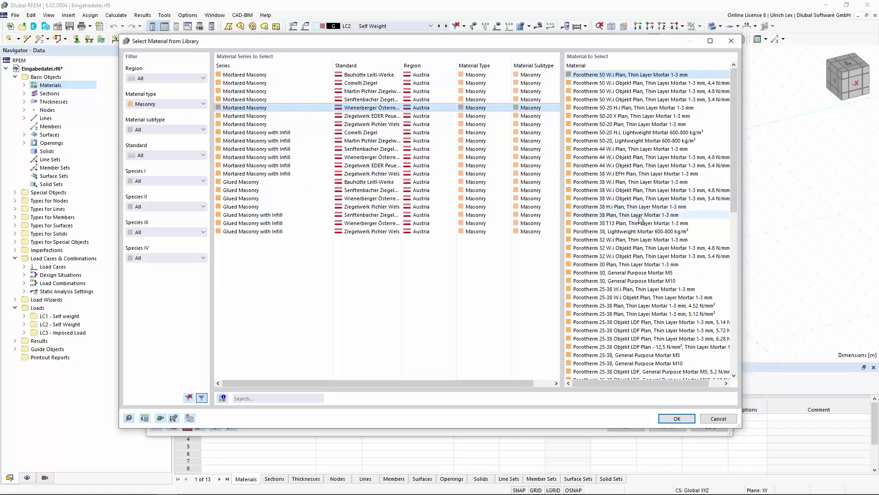
{"action": "left_click", "coordinate": [639, 215]}
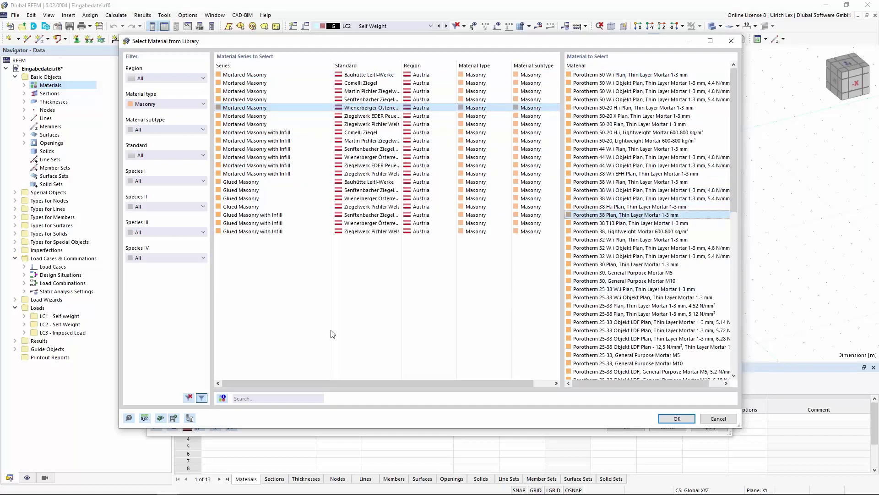
{"action": "left_click", "coordinate": [224, 398]}
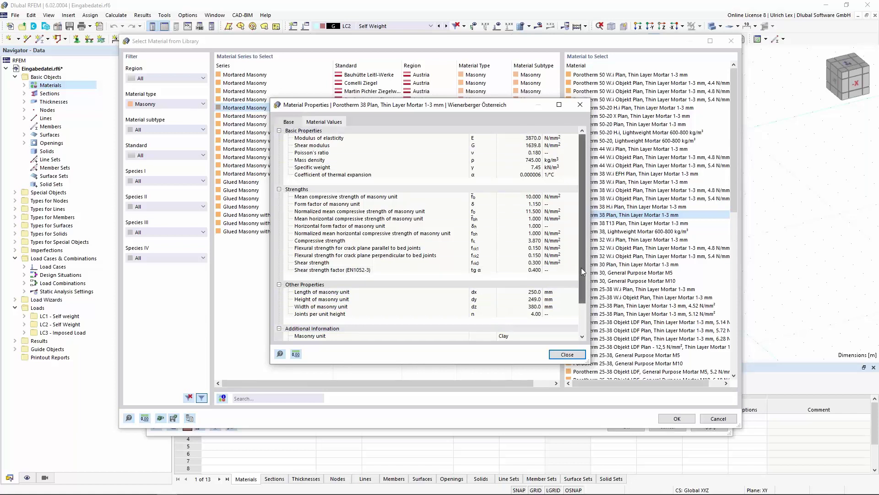
{"action": "left_click_drag", "start_coordinate": [581, 268], "coordinate": [581, 279]}
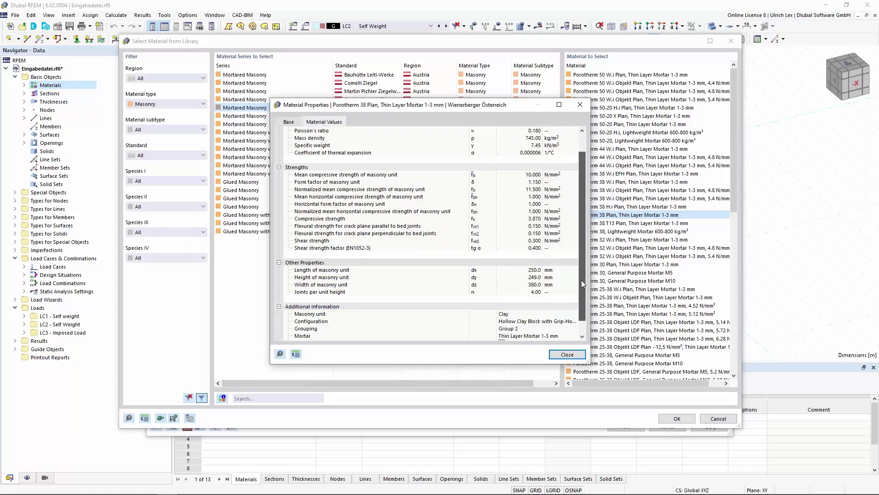
{"action": "left_click", "coordinate": [567, 354]}
Import Porotherm 38 Plan as material 3 with the Orthotropic | Masonry | Plastic (Surfaces) model and partial factor 2.00
{"action": "double_click", "coordinate": [627, 215]}
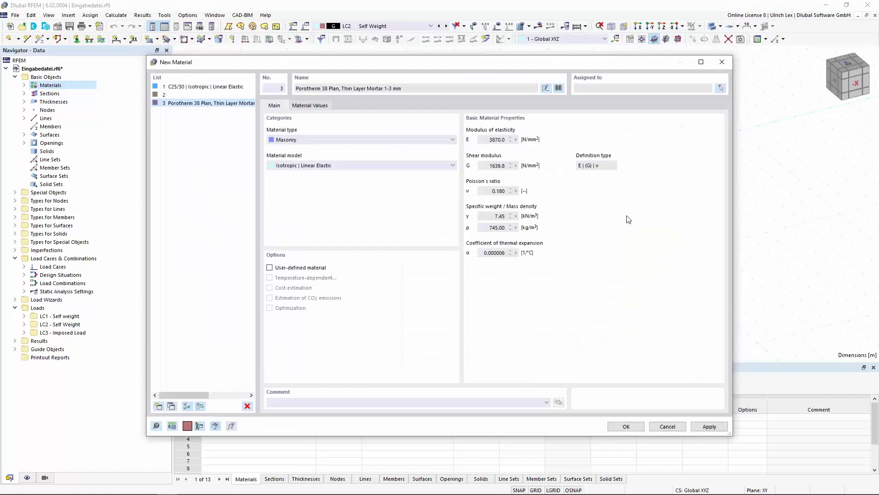
{"action": "left_click", "coordinate": [340, 165]}
{"action": "left_click", "coordinate": [362, 188]}
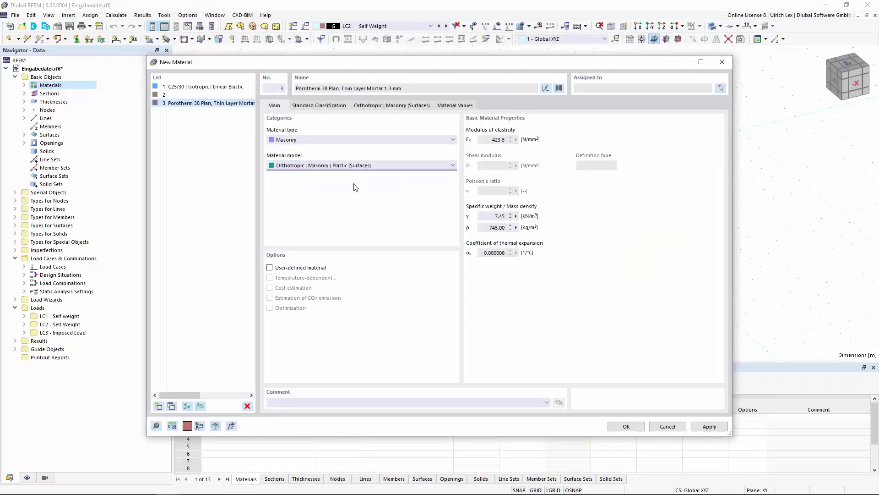
{"action": "left_click", "coordinate": [334, 107]}
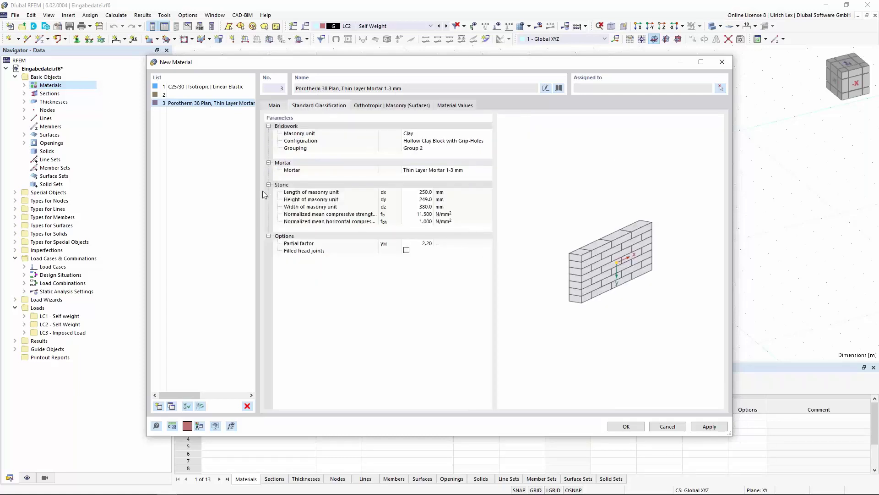
{"action": "left_click", "coordinate": [427, 246]}
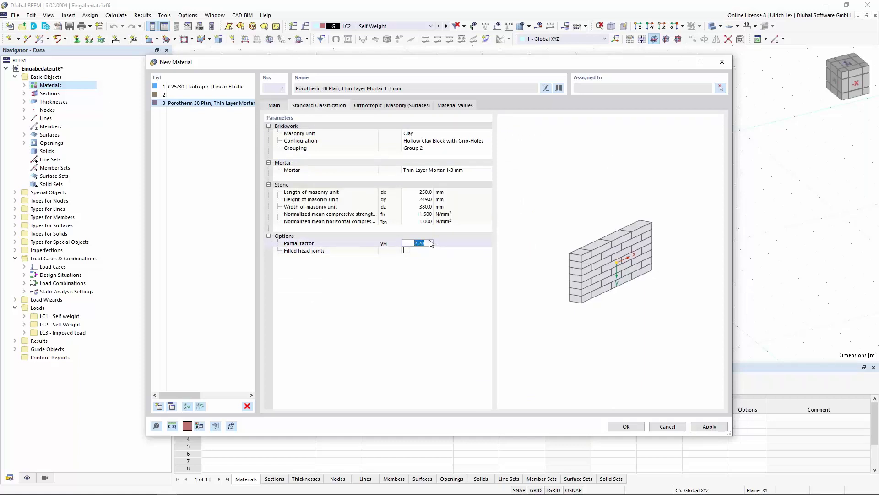
{"action": "type", "text": "2"}
{"action": "key", "text": "Return"}
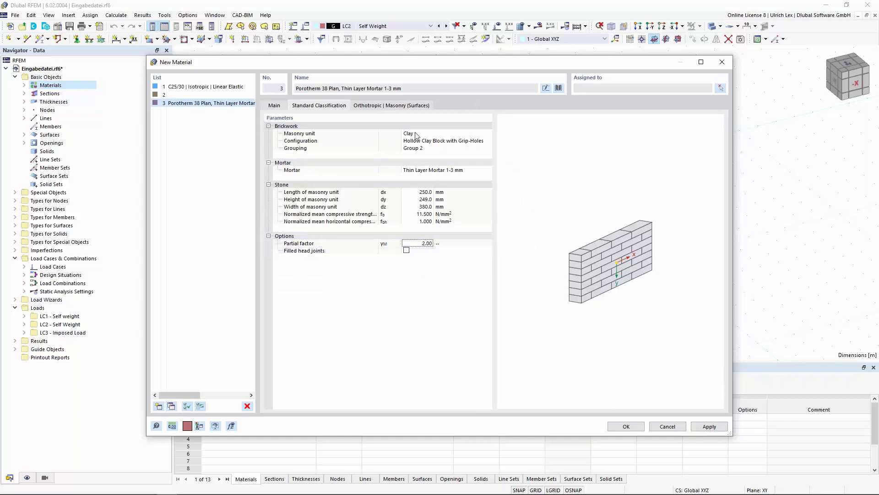
{"action": "left_click", "coordinate": [404, 106]}
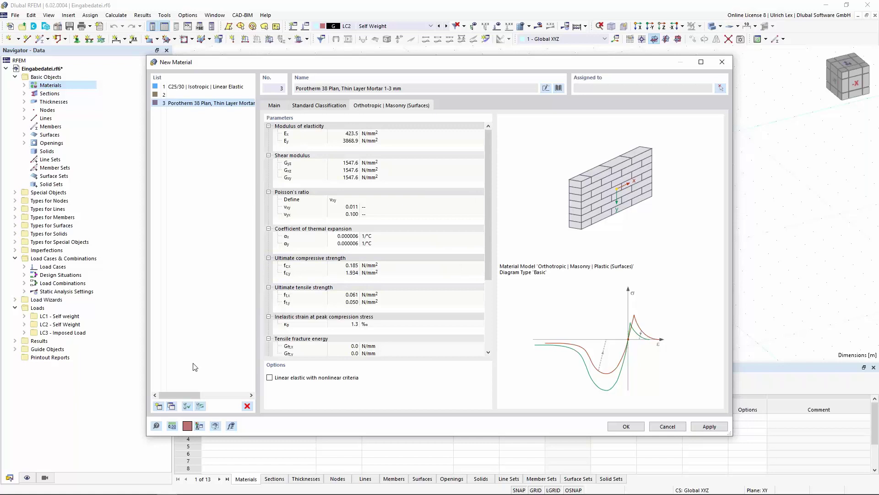
Add material 4 as Porotherm 25-38 Plan, Thin Layer Mortar 1-3 mm, 4.52 N/mm² from the library and accept the materials
{"action": "left_click", "coordinate": [159, 408]}
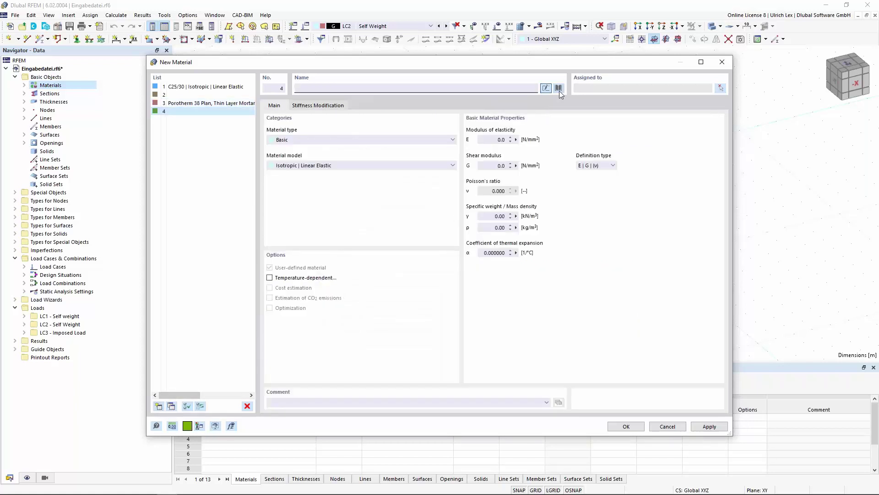
{"action": "left_click", "coordinate": [559, 88]}
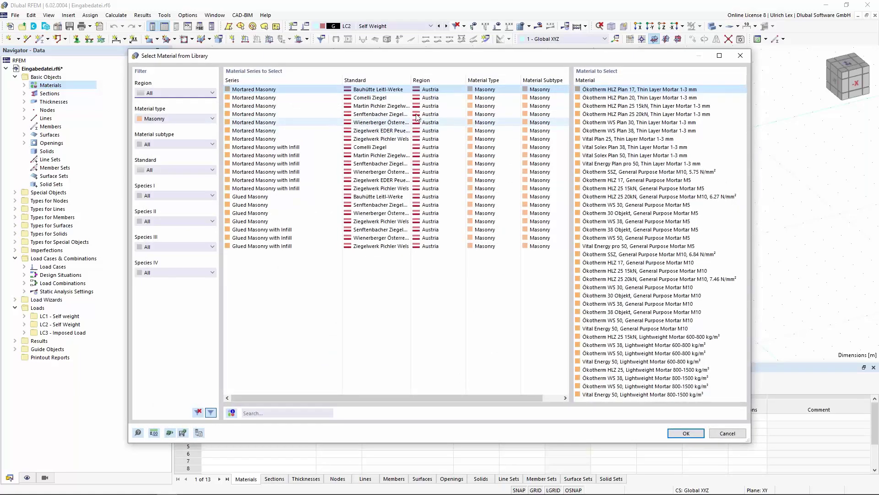
{"action": "left_click", "coordinate": [380, 124]}
{"action": "scroll", "coordinate": [646, 309], "scroll_direction": "down", "scroll_amount": 1}
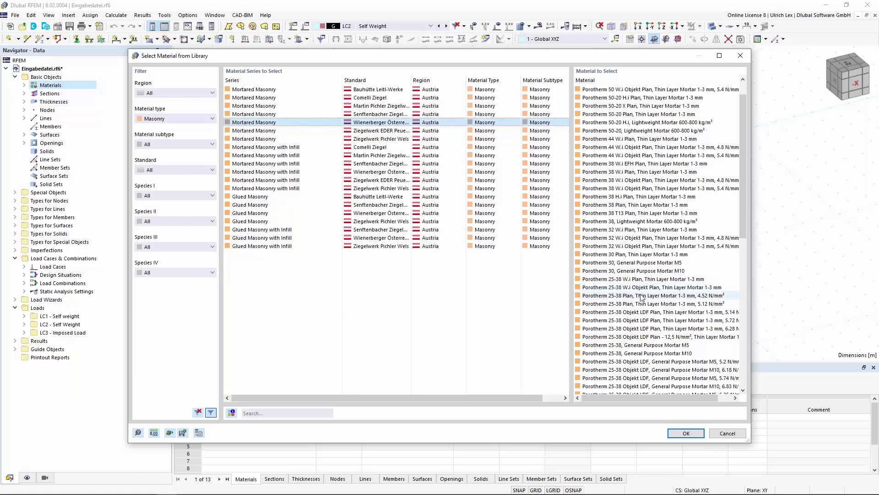
{"action": "left_click", "coordinate": [665, 295]}
{"action": "double_click", "coordinate": [665, 297]}
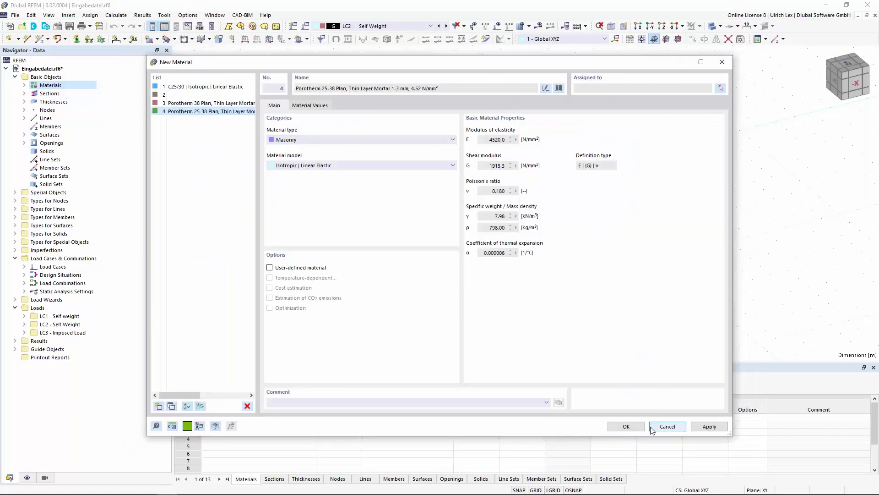
{"action": "left_click", "coordinate": [627, 427]}
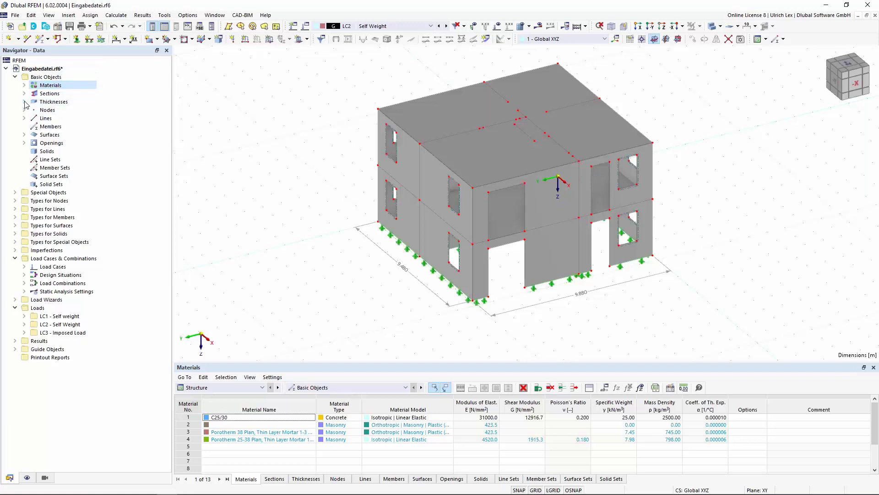
Create a new uniform thickness of 380 mm using material Porotherm 38 Plan
{"action": "left_click", "coordinate": [25, 102]}
{"action": "right_click", "coordinate": [61, 104]}
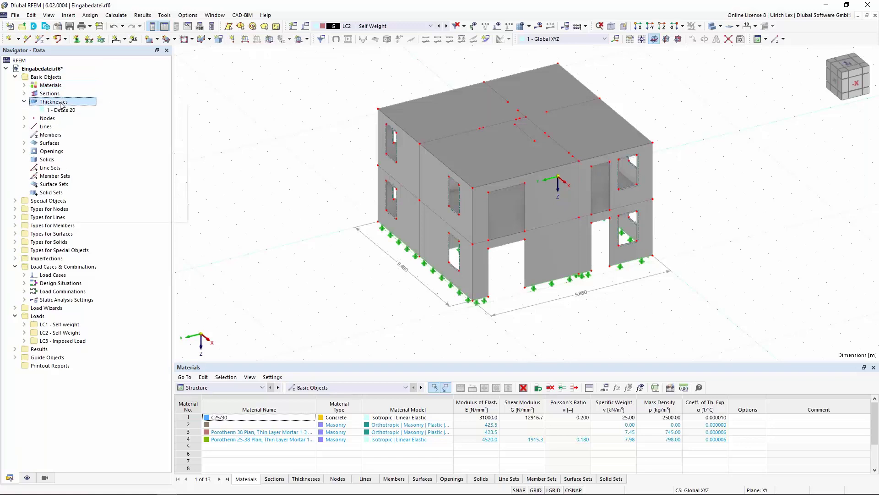
{"action": "left_click", "coordinate": [87, 121]}
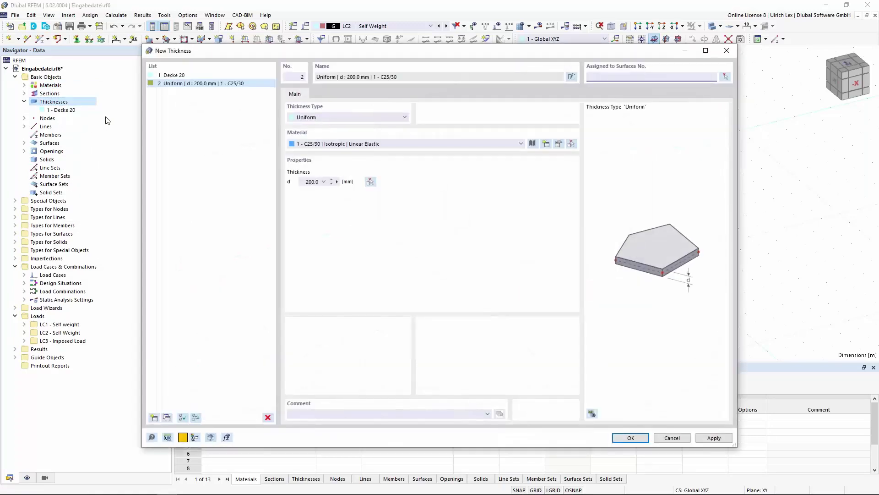
{"action": "left_click", "coordinate": [386, 146]}
{"action": "left_click", "coordinate": [372, 161]}
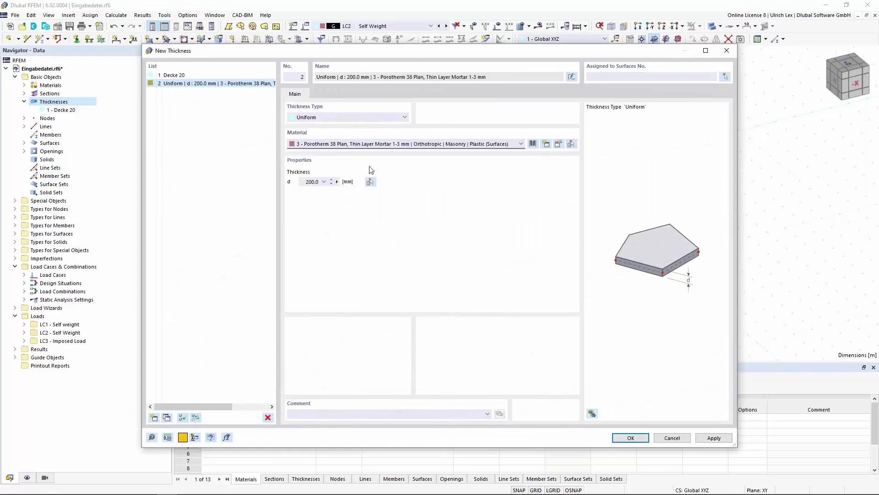
{"action": "double_click", "coordinate": [312, 182]}
{"action": "type", "text": "380"}
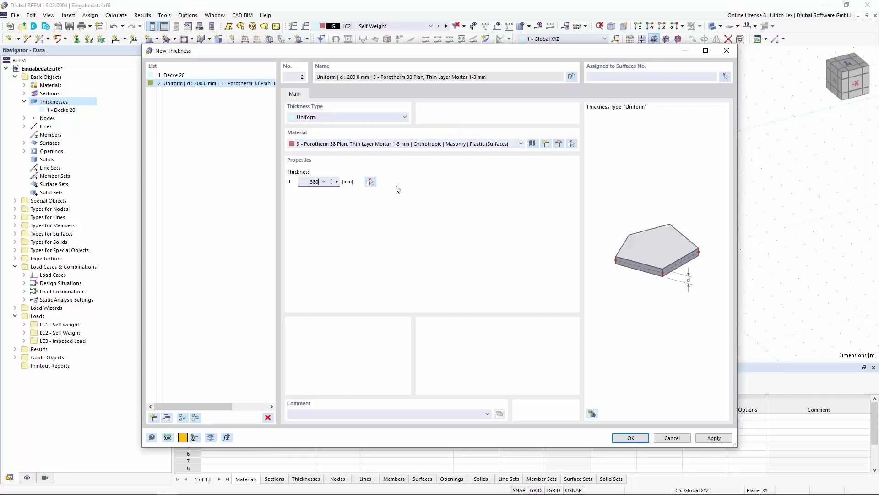
{"action": "key", "text": "Tab"}
Create a third uniform thickness of 250 mm using Porotherm 25-38 Plan and confirm
{"action": "left_click", "coordinate": [155, 420]}
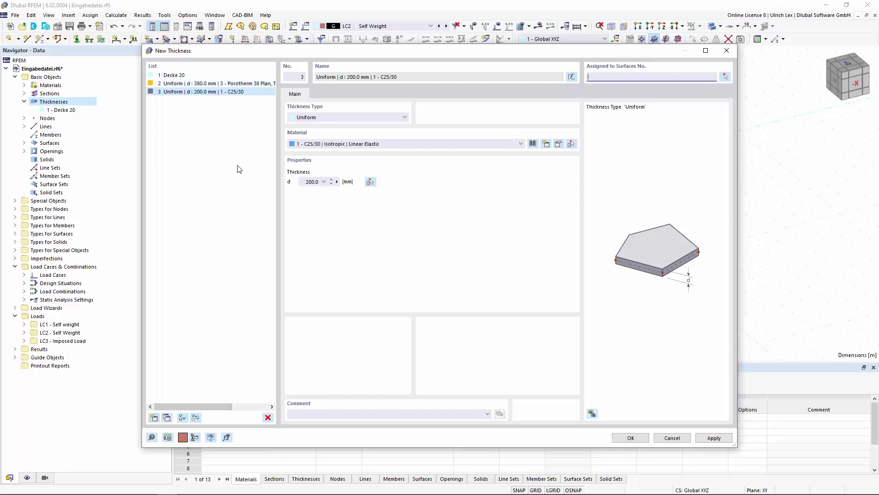
{"action": "left_click", "coordinate": [396, 145]}
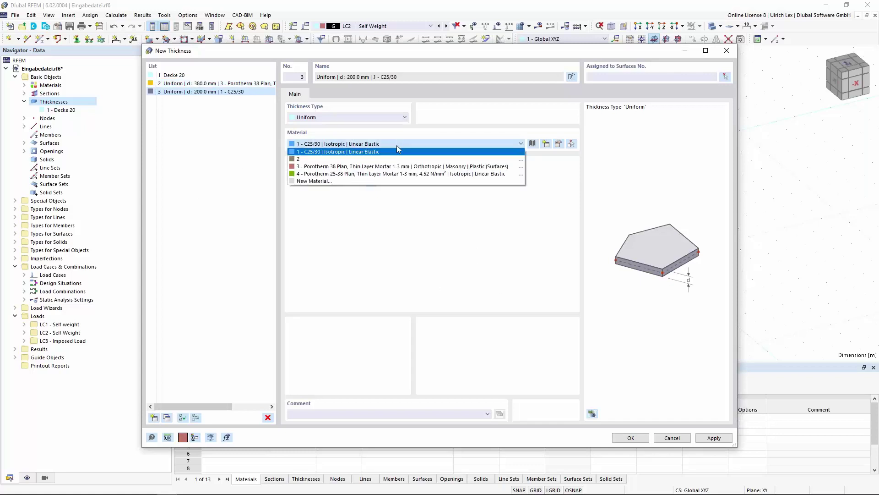
{"action": "left_click", "coordinate": [349, 174]}
{"action": "left_click", "coordinate": [309, 182]}
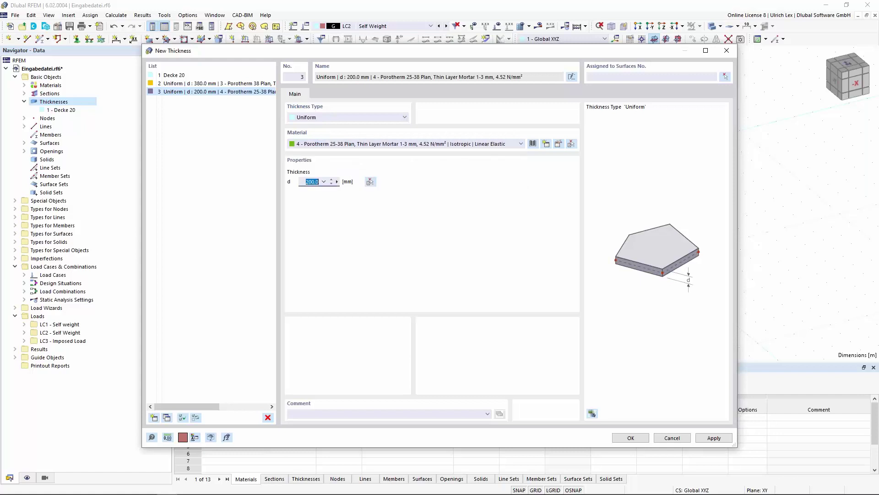
{"action": "type", "text": "20"}
{"action": "left_click", "coordinate": [632, 436]}
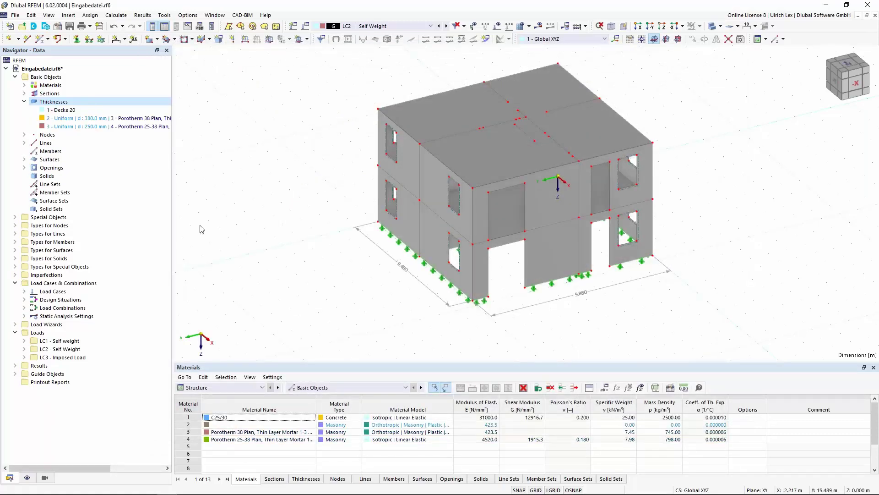
{"action": "scroll", "coordinate": [299, 211], "scroll_direction": "down", "scroll_amount": 1}
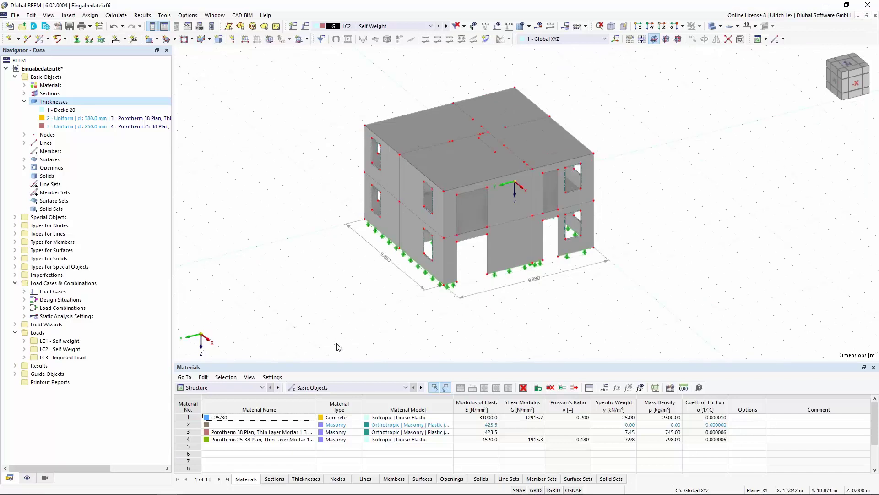
Activate the OS1 Outer Wall visibility in the Views navigator and window-select all outer walls
{"action": "left_click", "coordinate": [46, 477]}
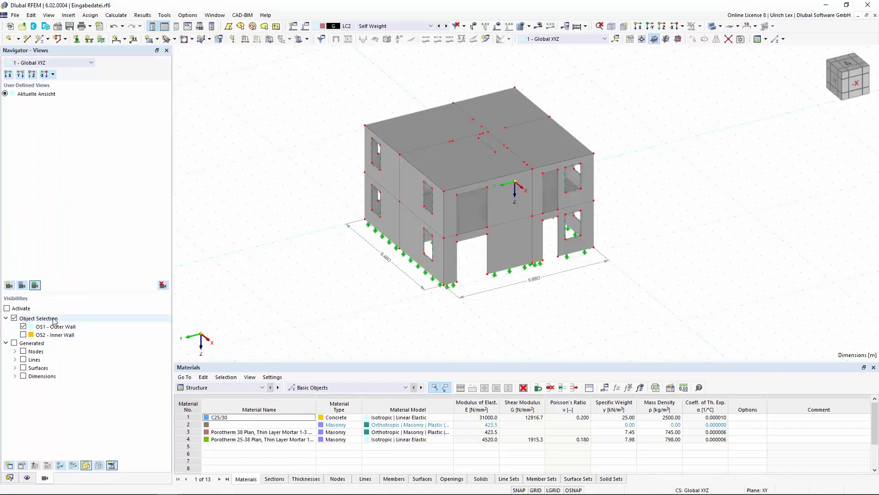
{"action": "left_click", "coordinate": [6, 308]}
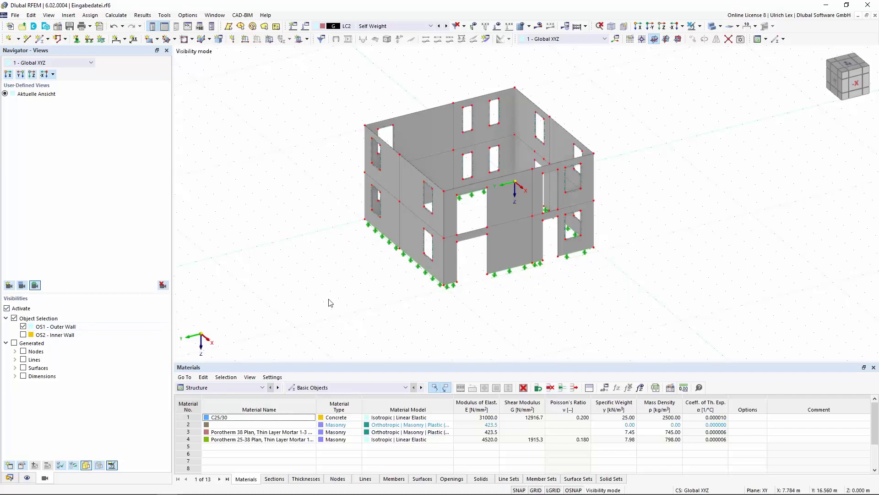
{"action": "left_click_drag", "start_coordinate": [289, 75], "coordinate": [665, 310]}
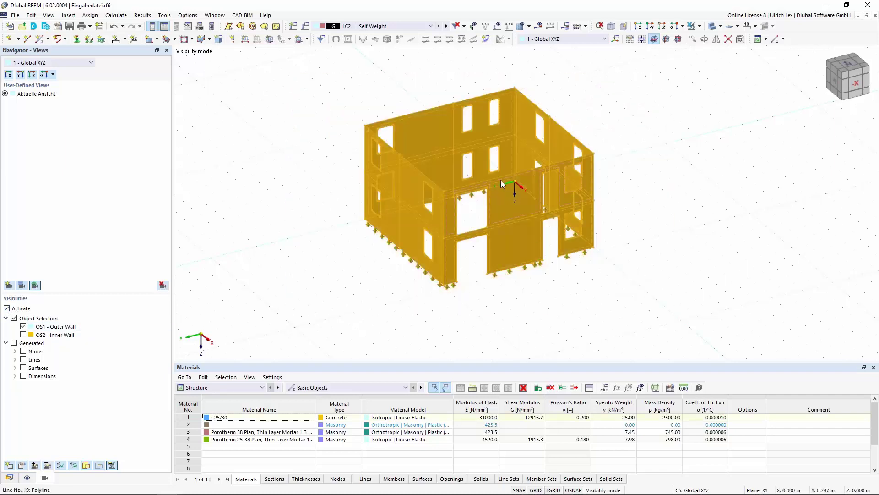
{"action": "scroll", "coordinate": [501, 179], "scroll_direction": "up", "scroll_amount": 2}
{"action": "scroll", "coordinate": [501, 179], "scroll_direction": "up", "scroll_amount": 2}
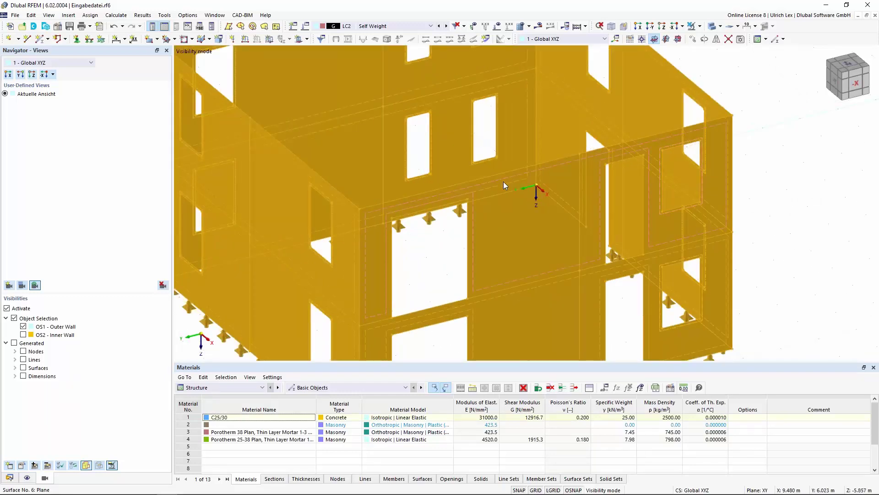
{"action": "right_click", "coordinate": [509, 177]}
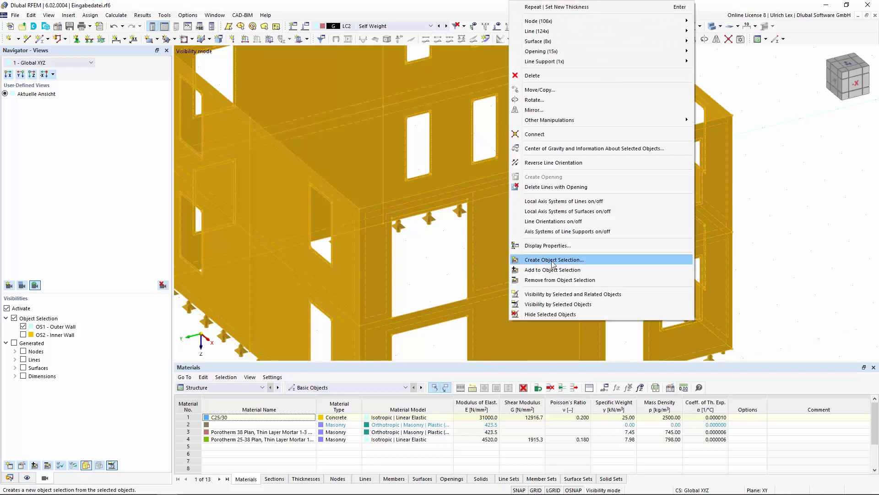
{"action": "left_click", "coordinate": [791, 246]}
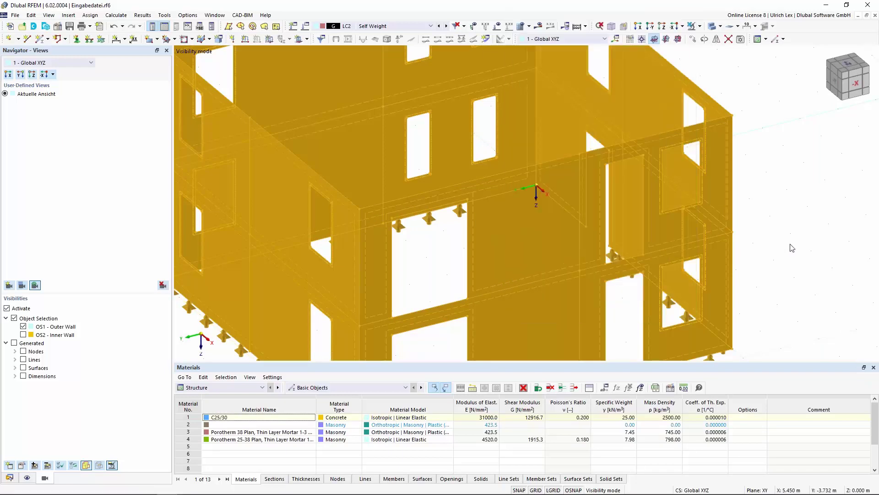
{"action": "scroll", "coordinate": [563, 177], "scroll_direction": "down", "scroll_amount": 1}
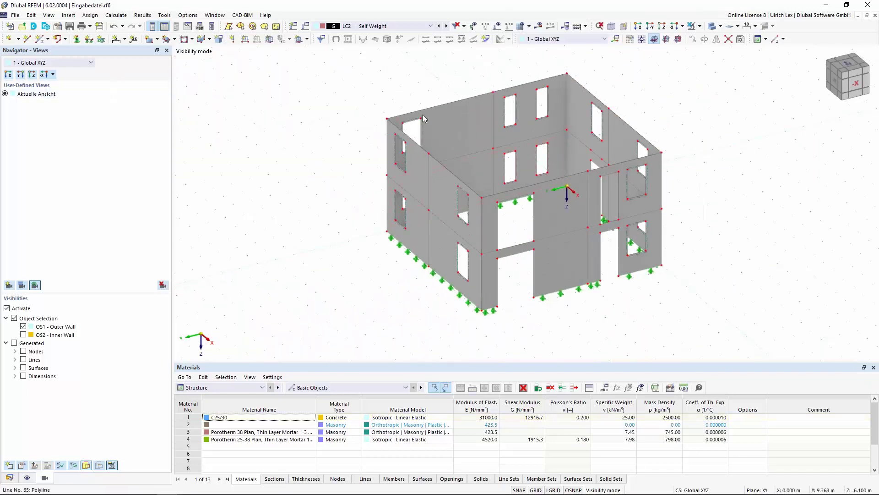
{"action": "left_click_drag", "start_coordinate": [325, 64], "coordinate": [725, 350]}
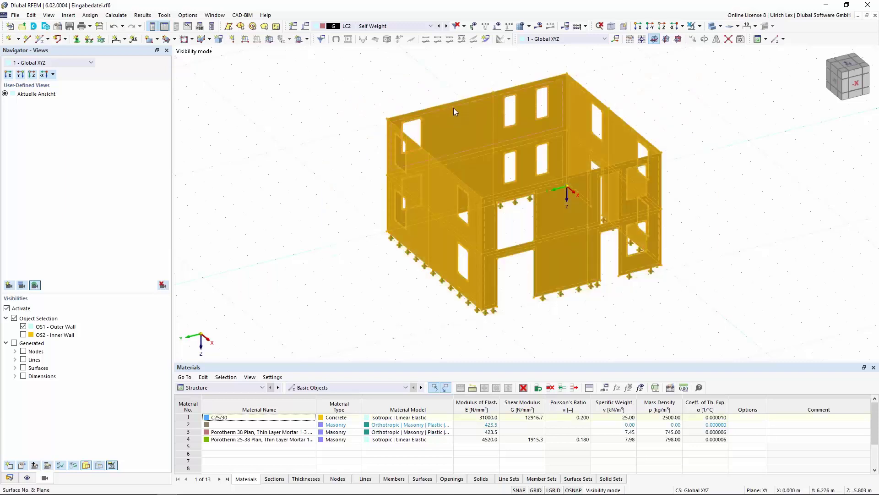
Assign thickness 2 - Uniform 380 mm Porotherm 38 Plan to the selected outer walls
{"action": "double_click", "coordinate": [450, 107]}
{"action": "left_click", "coordinate": [308, 142]}
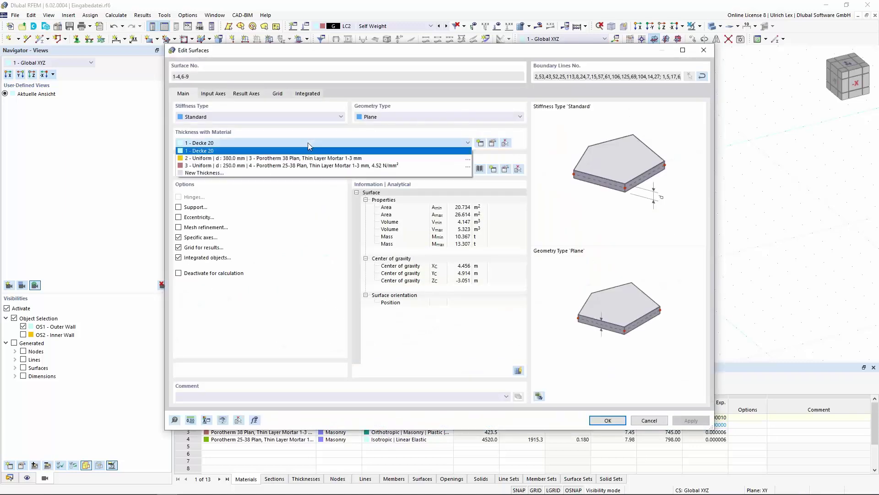
{"action": "left_click", "coordinate": [245, 158]}
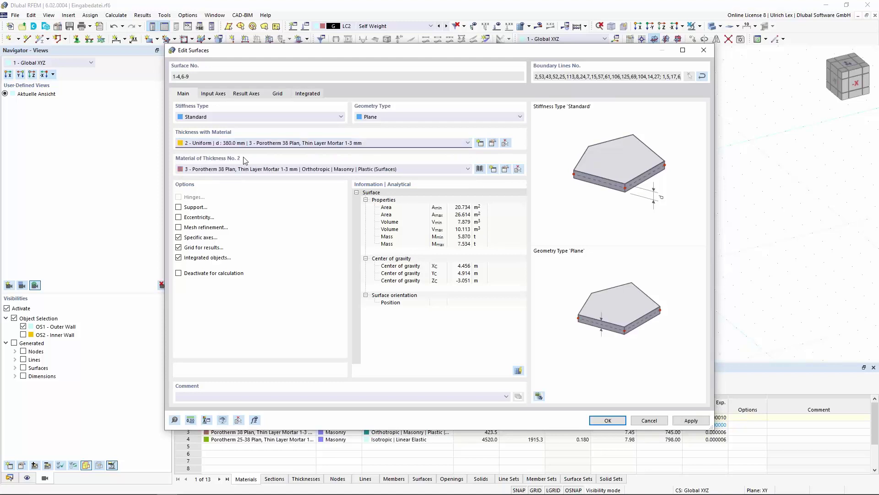
{"action": "left_click", "coordinate": [606, 424]}
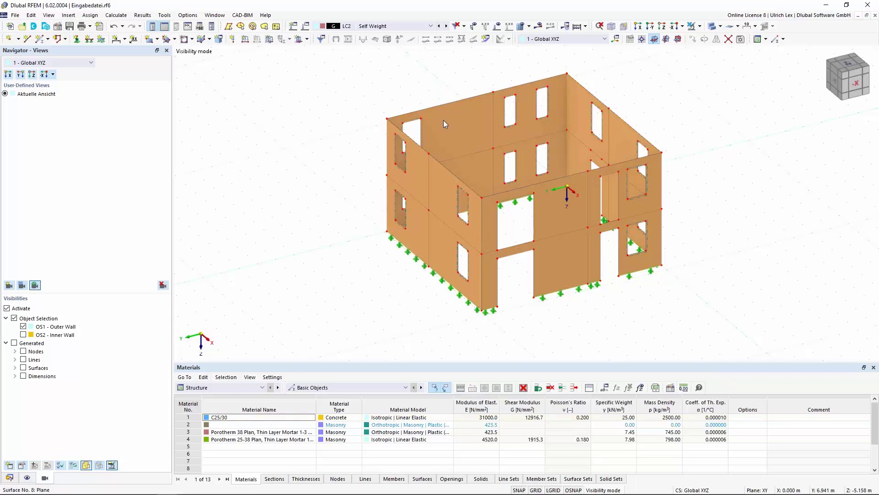
{"action": "scroll", "coordinate": [443, 120], "scroll_direction": "up", "scroll_amount": 2}
Display the local axis systems of the wall surfaces and orbit to inspect them
{"action": "right_click", "coordinate": [445, 100]}
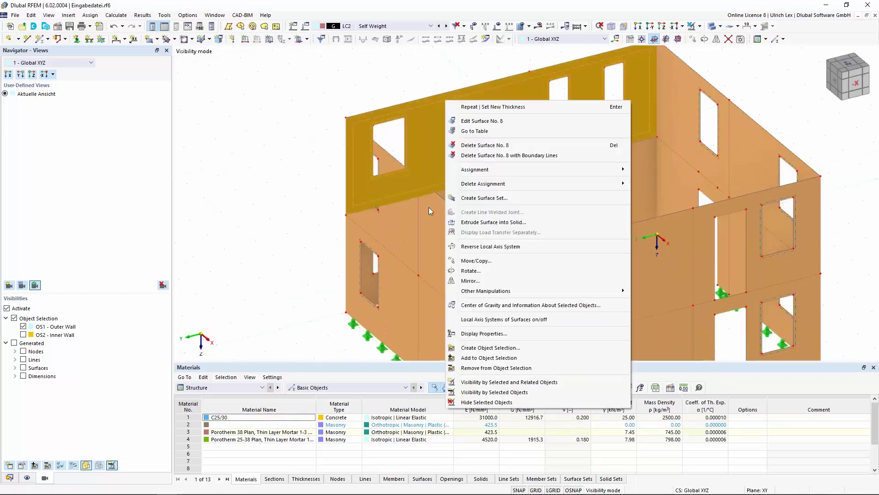
{"action": "left_click", "coordinate": [483, 320]}
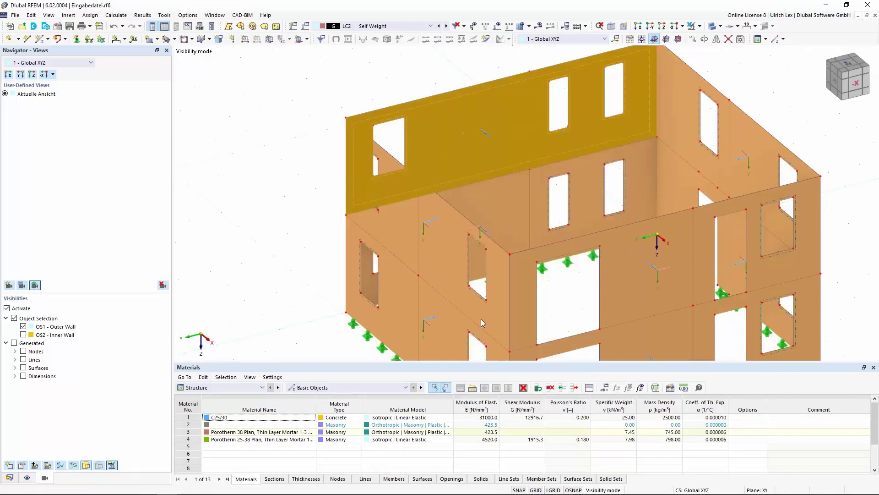
{"action": "left_click", "coordinate": [210, 162]}
{"action": "scroll", "coordinate": [310, 55], "scroll_direction": "down", "scroll_amount": 3}
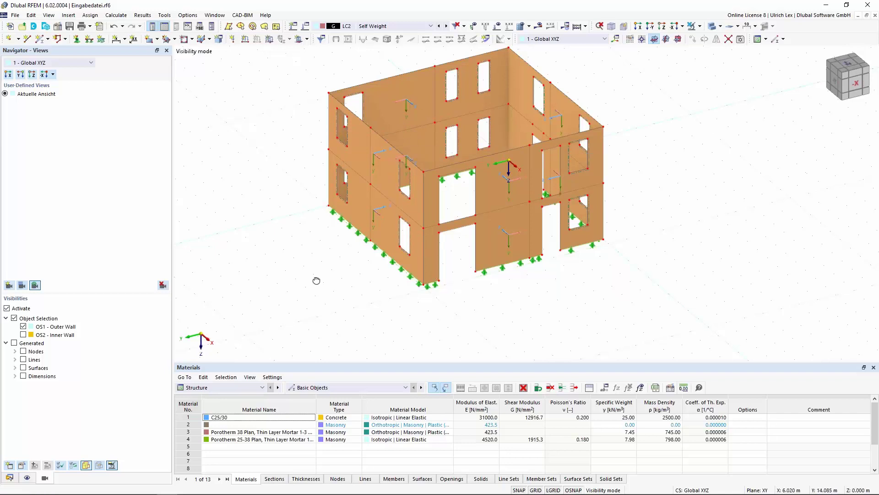
{"action": "mouse_move", "coordinate": [316, 280]}
{"action": "middle_mouse_down", "text": "ctrl"}
{"action": "mouse_move", "coordinate": [338, 324]}
{"action": "mouse_move", "coordinate": [355, 300]}
{"action": "middle_mouse_up", "text": "ctrl"}
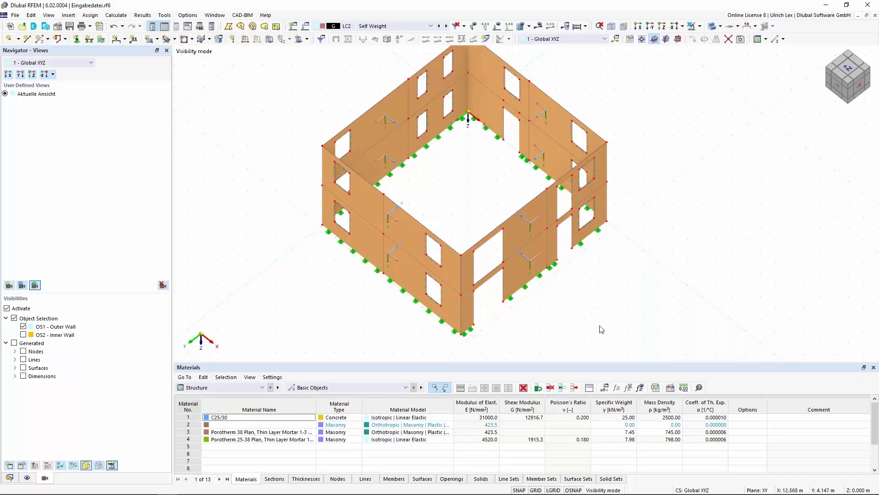
{"action": "mouse_move", "coordinate": [584, 324]}
{"action": "middle_mouse_down", "text": "ctrl"}
{"action": "mouse_move", "coordinate": [627, 288]}
{"action": "mouse_move", "coordinate": [617, 313]}
{"action": "middle_mouse_up", "text": "ctrl"}
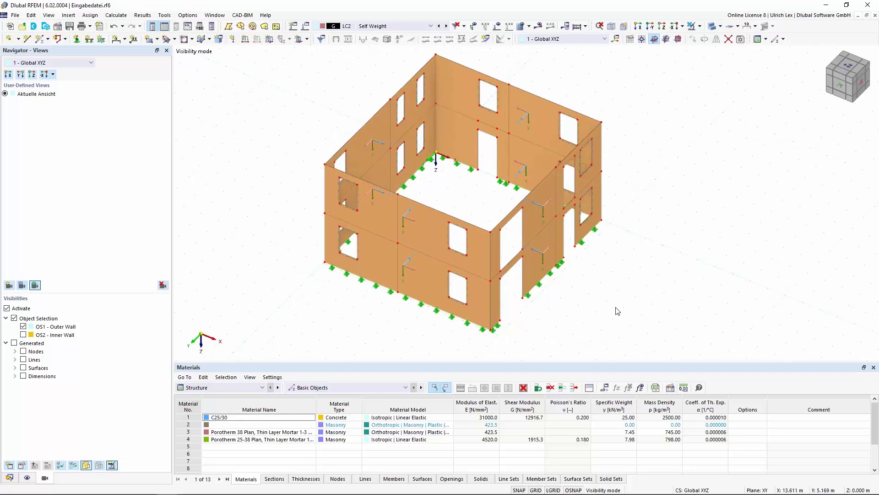
{"action": "middle_click_drag", "start_coordinate": [648, 289], "coordinate": [607, 272], "text": "ctrl"}
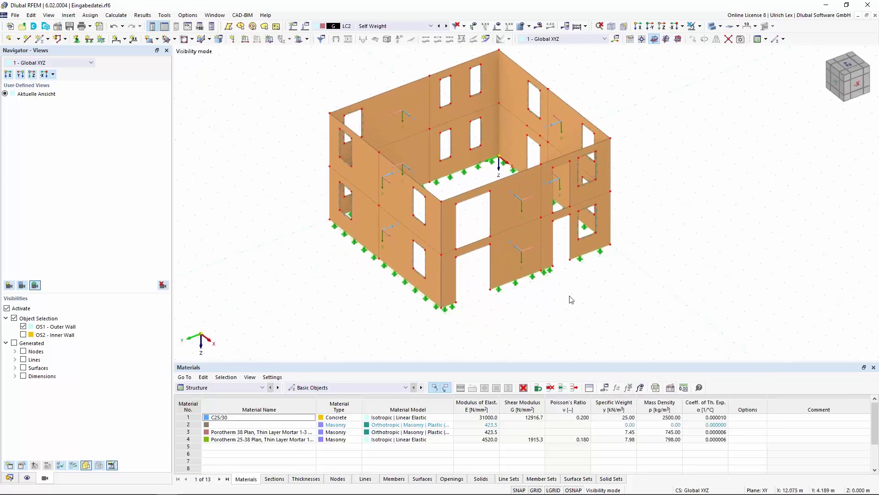
Show only the OS2 Inner Wall selection, hiding the outer walls, and window-select the inner walls
{"action": "left_click", "coordinate": [134, 336]}
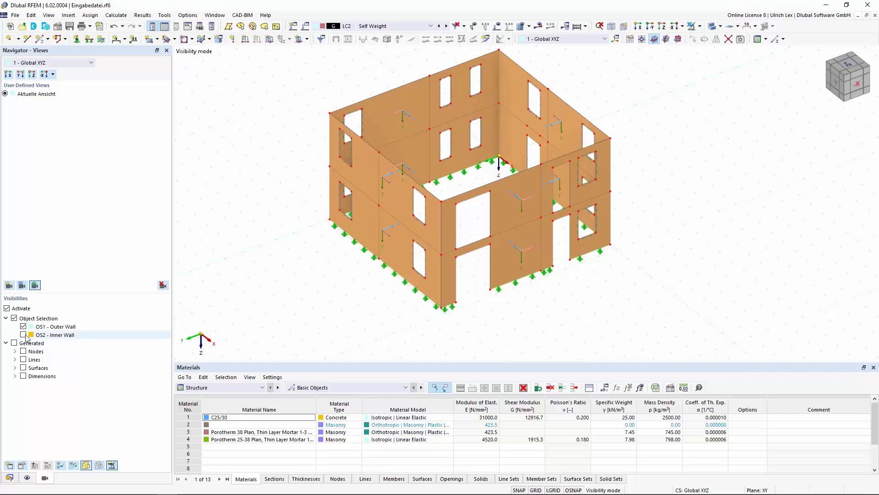
{"action": "left_click", "coordinate": [24, 334]}
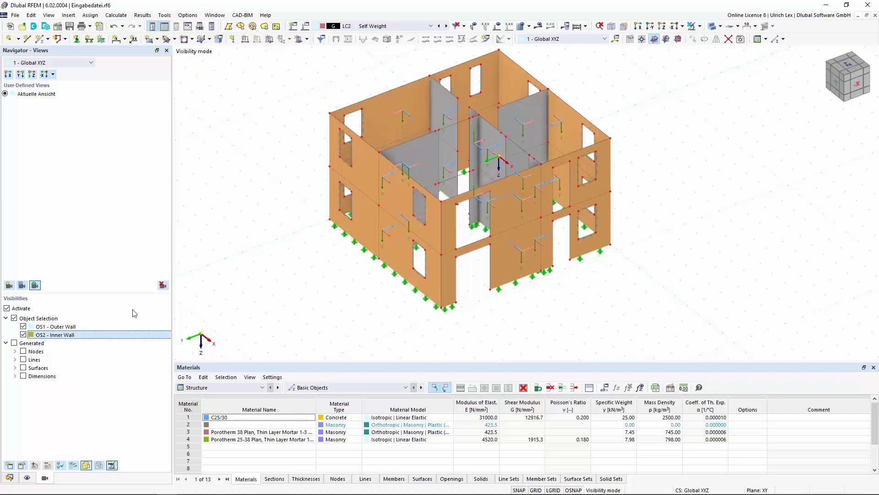
{"action": "left_click", "coordinate": [23, 326]}
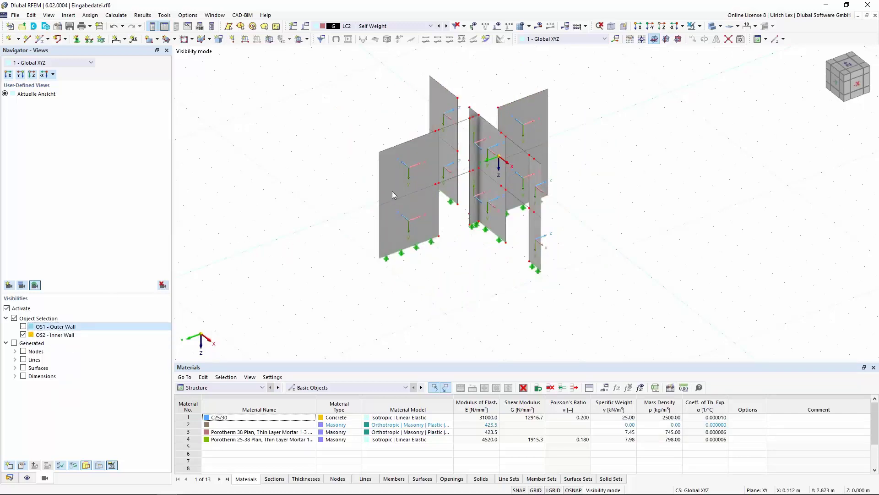
{"action": "left_click_drag", "start_coordinate": [295, 64], "coordinate": [639, 313]}
Assign thickness 3 - Uniform 250 mm Porotherm 25-38 Plan to the inner walls
{"action": "double_click", "coordinate": [405, 146]}
{"action": "left_click", "coordinate": [270, 145]}
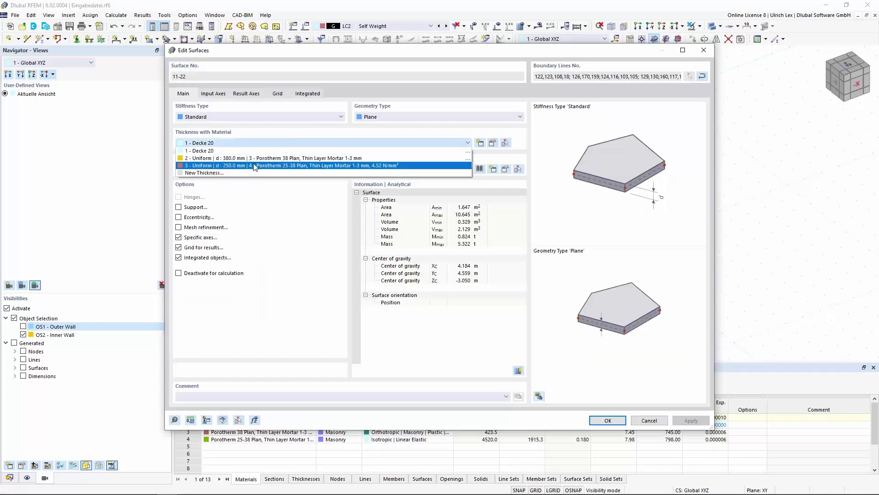
{"action": "left_click", "coordinate": [268, 165]}
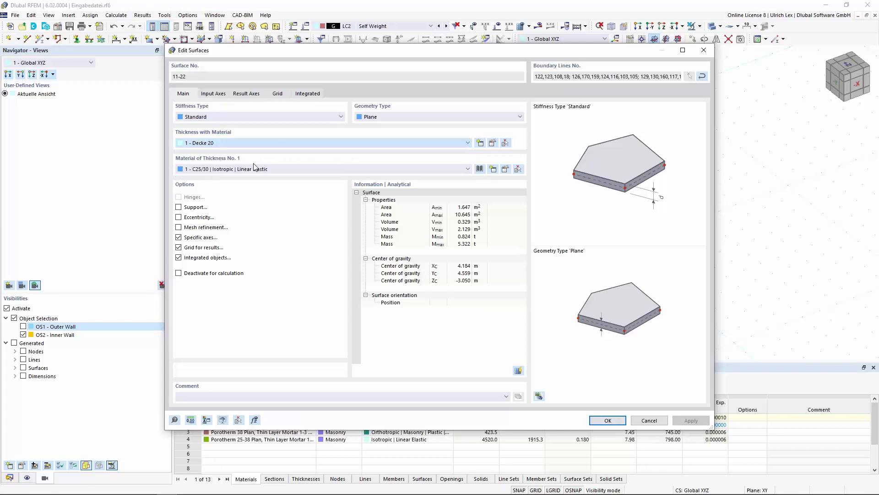
{"action": "left_click", "coordinate": [609, 420]}
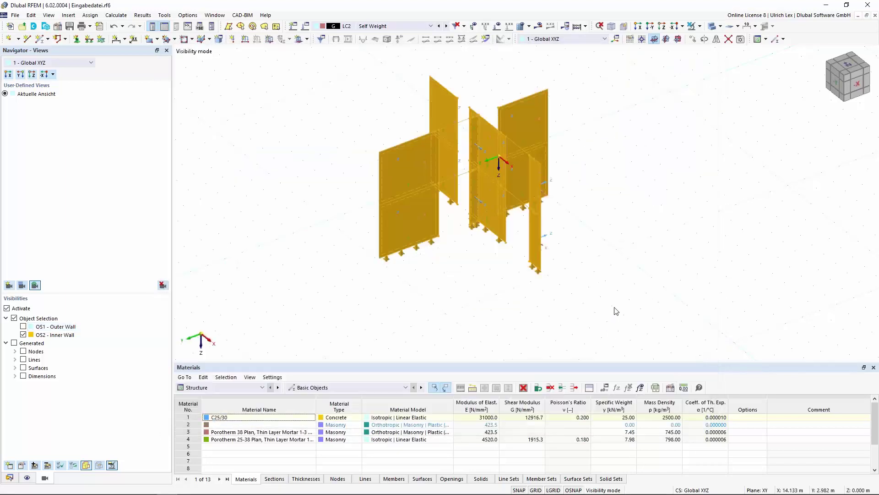
{"action": "left_click", "coordinate": [696, 25]}
Show all objects again, hide the surface local axis systems, clear the selection and switch the navigator to Data
{"action": "left_click", "coordinate": [712, 91]}
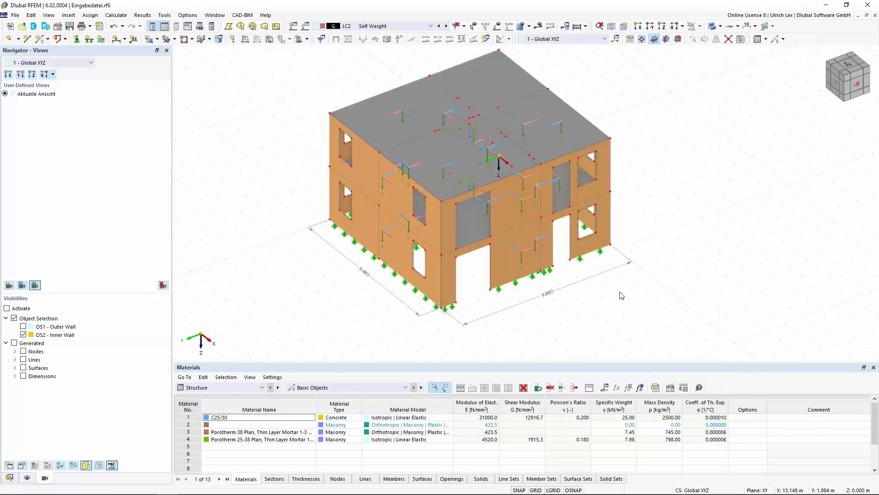
{"action": "middle_click_drag", "start_coordinate": [633, 288], "coordinate": [642, 226], "text": "ctrl"}
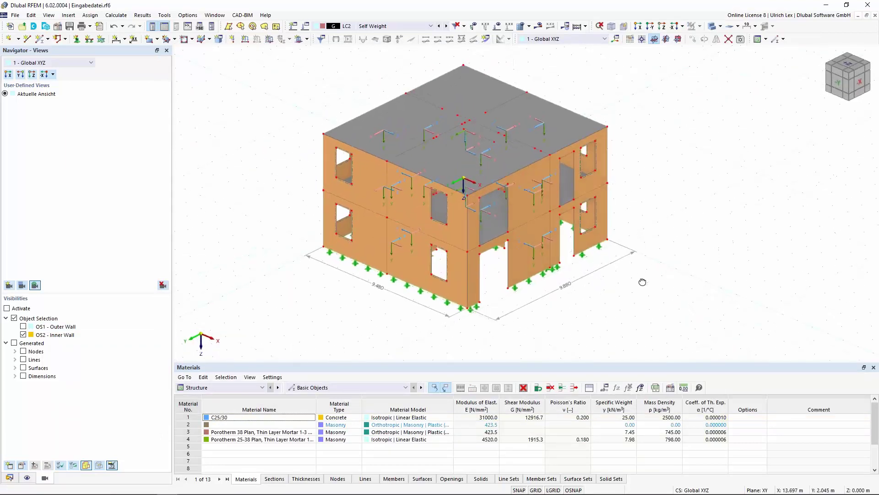
{"action": "scroll", "coordinate": [463, 190], "scroll_direction": "up", "scroll_amount": 3}
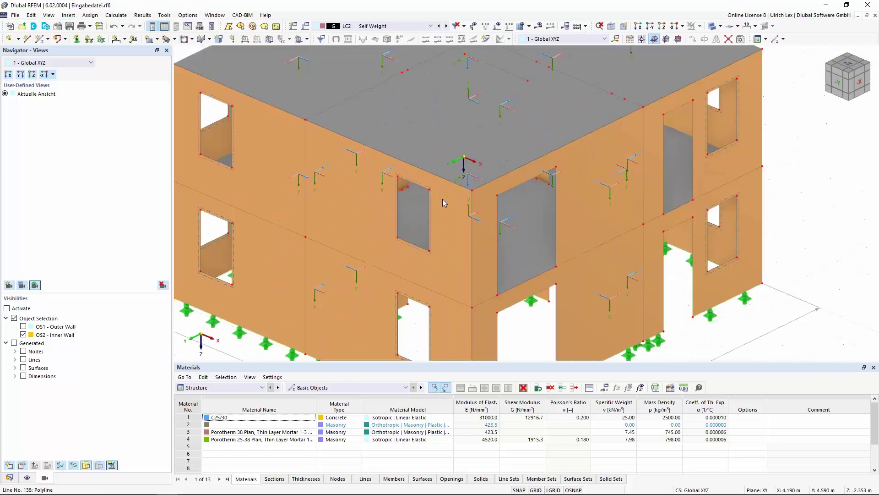
{"action": "scroll", "coordinate": [443, 198], "scroll_direction": "up", "scroll_amount": 3}
{"action": "right_click", "coordinate": [476, 201]}
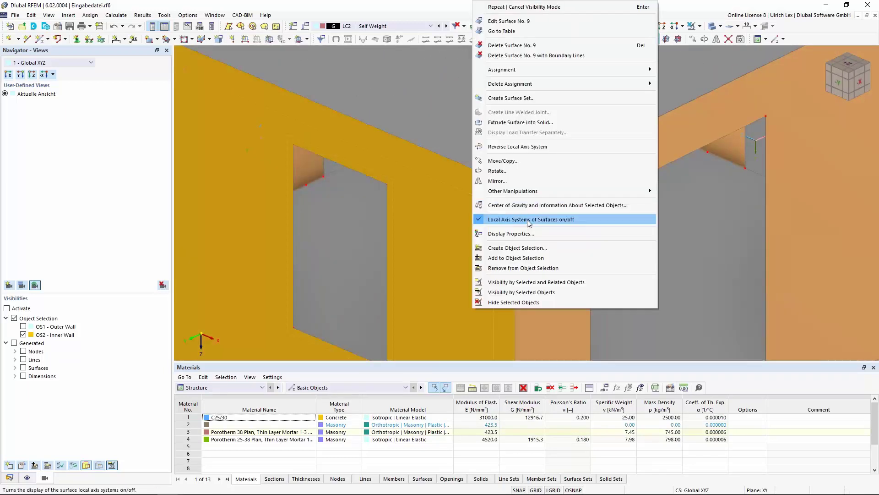
{"action": "left_click", "coordinate": [525, 219]}
{"action": "scroll", "coordinate": [556, 198], "scroll_direction": "down", "scroll_amount": 1}
{"action": "scroll", "coordinate": [517, 191], "scroll_direction": "down", "scroll_amount": 4}
{"action": "scroll", "coordinate": [517, 191], "scroll_direction": "down", "scroll_amount": 2}
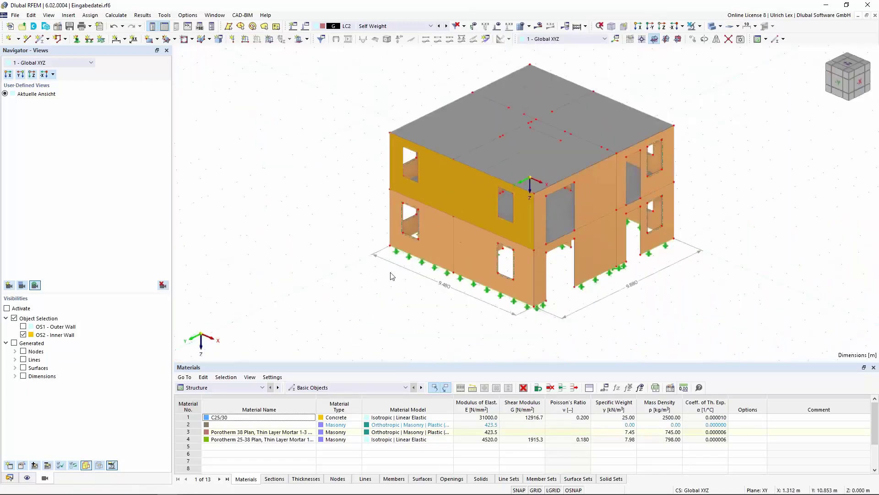
{"action": "left_click", "coordinate": [379, 300]}
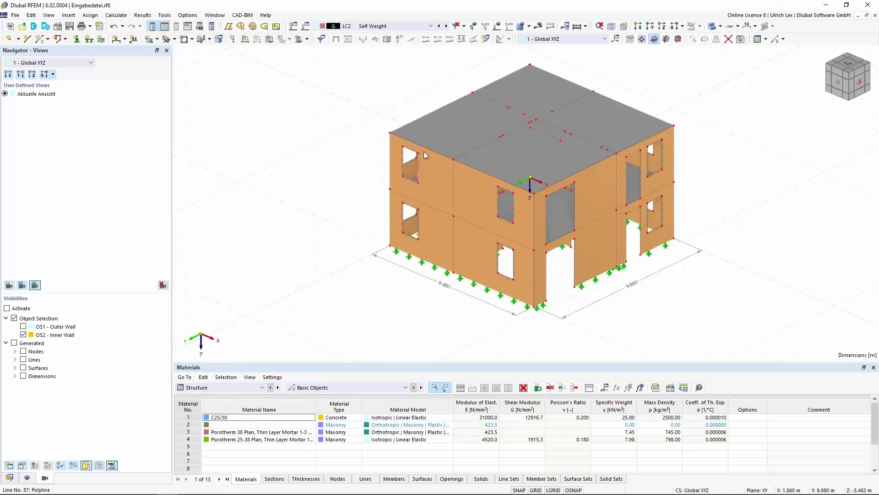
{"action": "scroll", "coordinate": [424, 151], "scroll_direction": "up", "scroll_amount": 1}
{"action": "scroll", "coordinate": [424, 151], "scroll_direction": "up", "scroll_amount": 2}
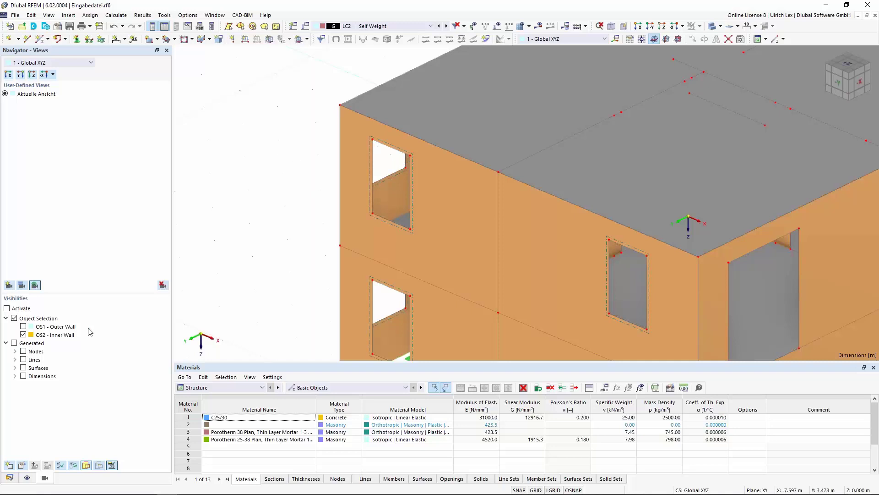
{"action": "left_click", "coordinate": [11, 478]}
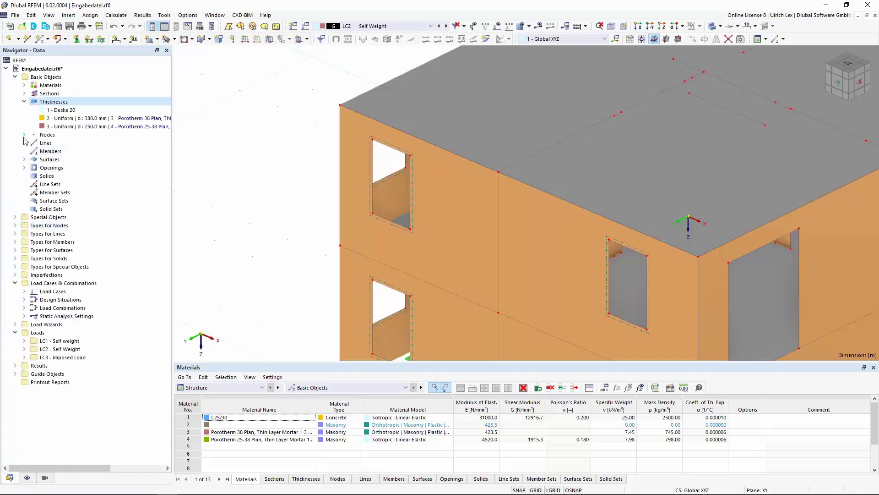
Define a new member with section 2 - R_M1 300/55 and start picking its lines
{"action": "right_click", "coordinate": [42, 154]}
{"action": "left_click", "coordinate": [68, 168]}
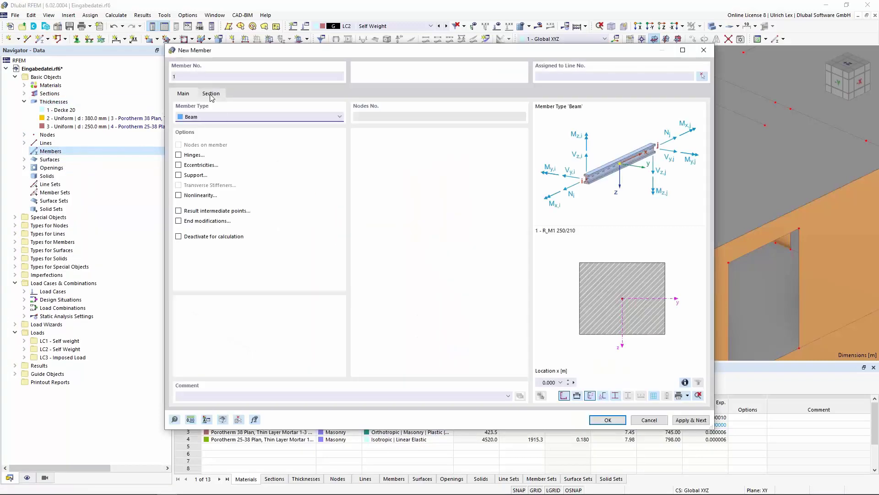
{"action": "left_click", "coordinate": [210, 93]}
{"action": "left_click", "coordinate": [402, 320]}
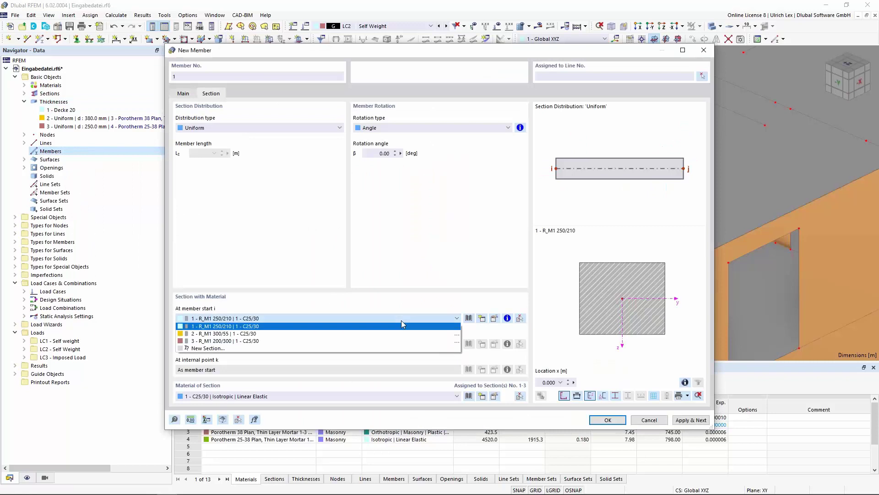
{"action": "left_click", "coordinate": [216, 334]}
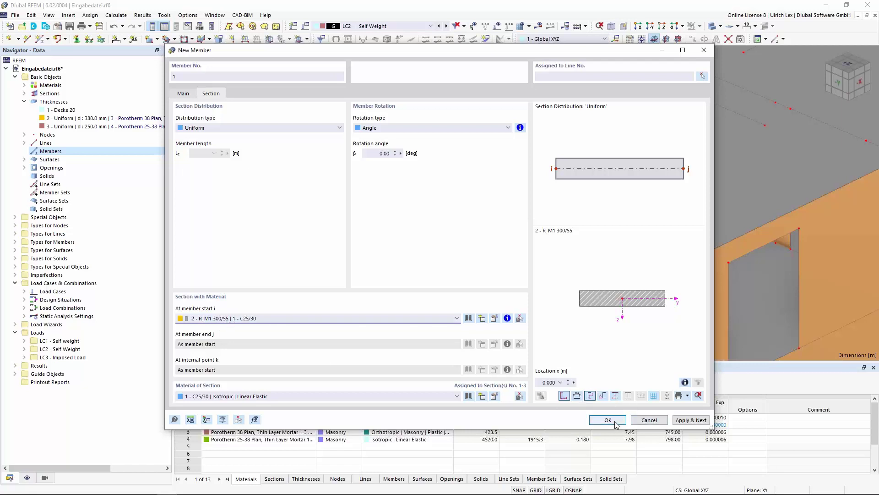
{"action": "left_click", "coordinate": [702, 76]}
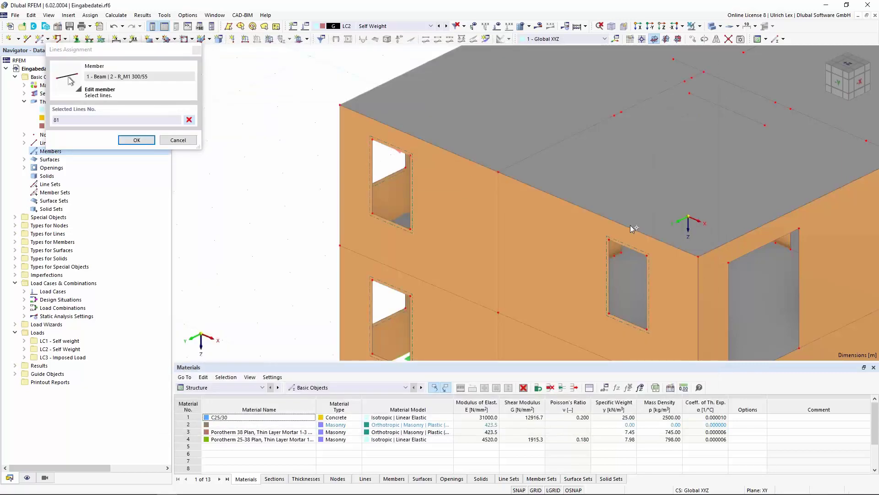
Pick the window-top edge lines on the first facades as the member's lines
{"action": "left_click", "coordinate": [624, 247]}
{"action": "left_click", "coordinate": [398, 292]}
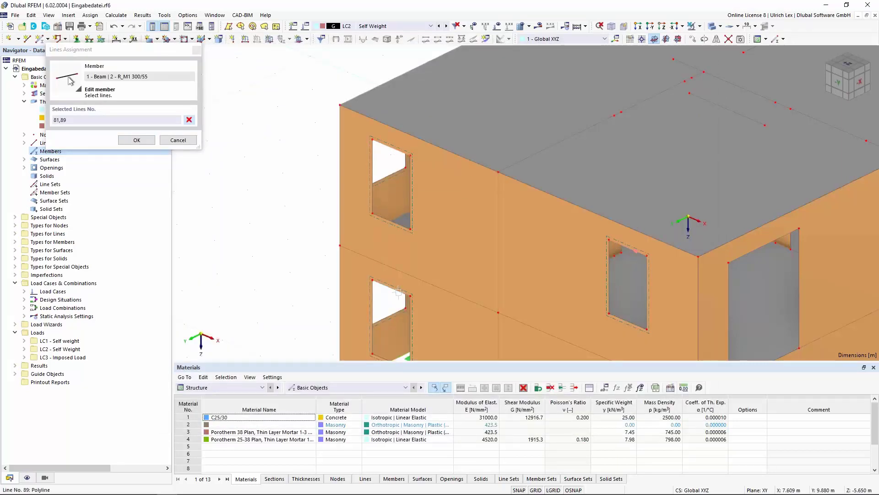
{"action": "left_click", "coordinate": [394, 289]}
{"action": "scroll", "coordinate": [399, 292], "scroll_direction": "down", "scroll_amount": 3}
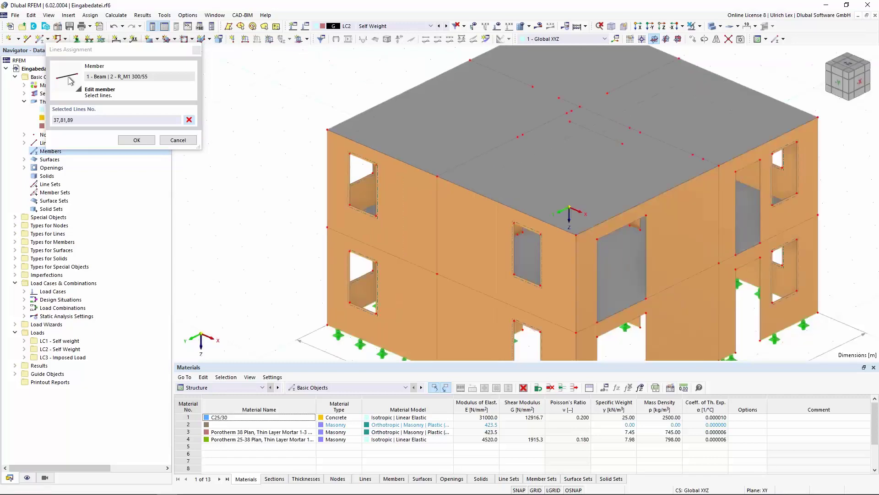
{"action": "left_click", "coordinate": [751, 273]}
{"action": "left_click", "coordinate": [747, 264]}
{"action": "left_click", "coordinate": [771, 162]}
{"action": "left_click", "coordinate": [790, 158]}
{"action": "middle_click_drag", "start_coordinate": [779, 268], "coordinate": [486, 272]}
{"action": "left_click", "coordinate": [486, 271]}
{"action": "left_click", "coordinate": [488, 163]}
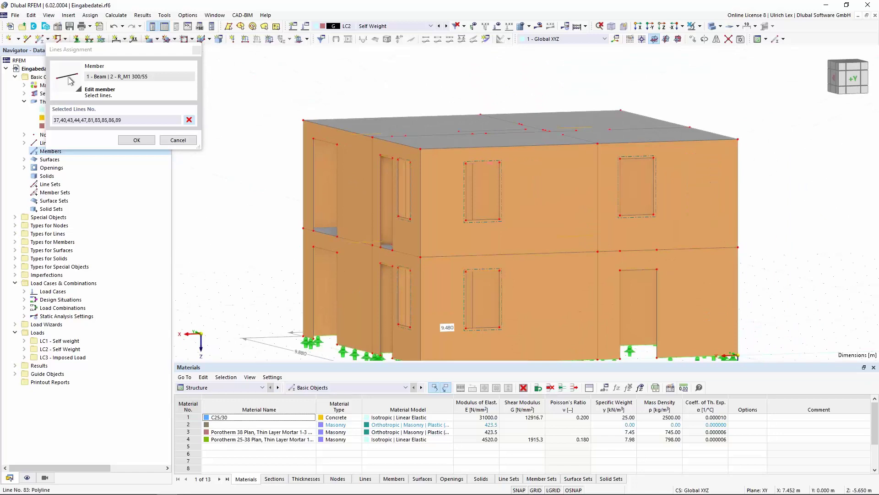
{"action": "left_click", "coordinate": [638, 156]}
{"action": "left_click", "coordinate": [640, 269]}
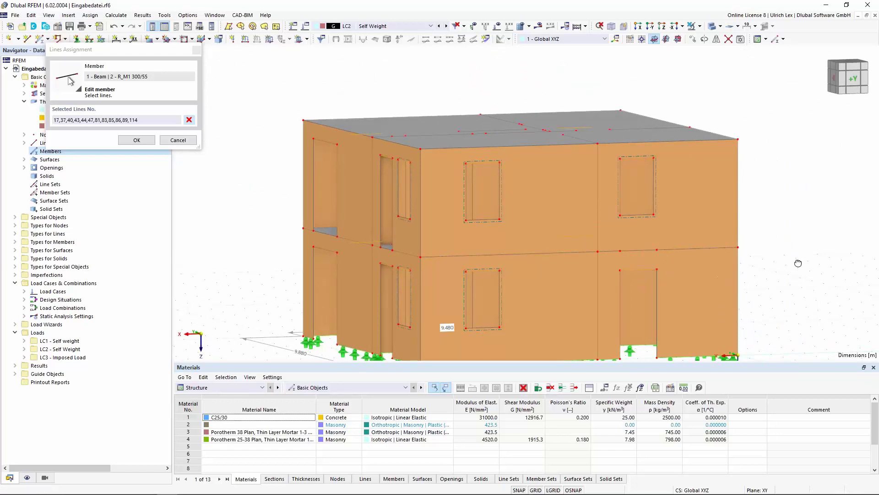
Add the window-top edges on the +X facade, confirm the lines and create lintel member 1
{"action": "middle_click_drag", "start_coordinate": [724, 277], "coordinate": [607, 270]}
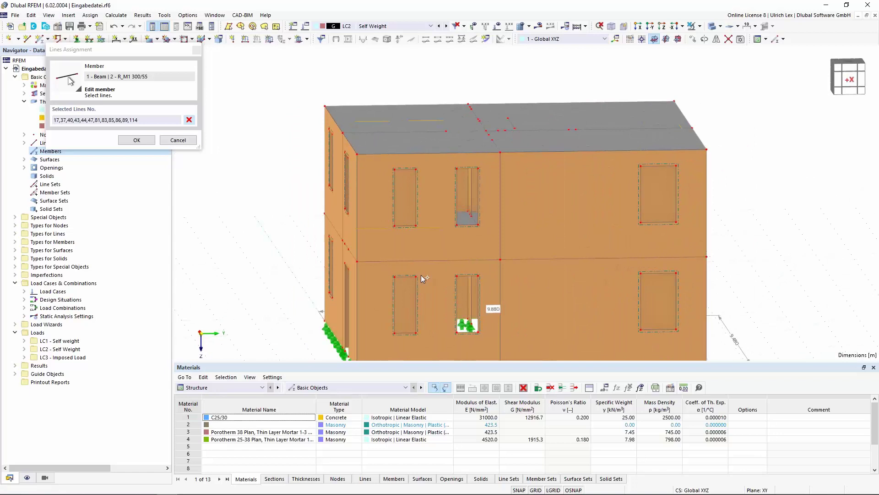
{"action": "left_click", "coordinate": [407, 276]}
{"action": "left_click", "coordinate": [467, 275]}
{"action": "left_click", "coordinate": [658, 166]}
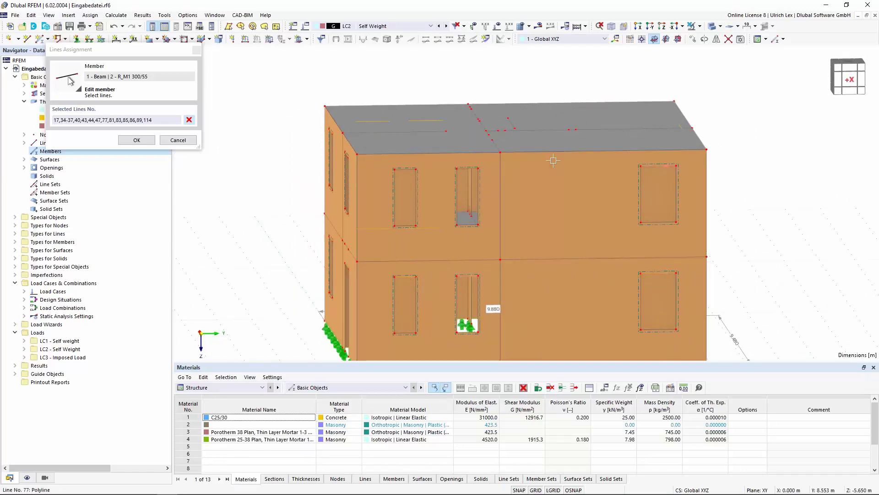
{"action": "left_click", "coordinate": [468, 168]}
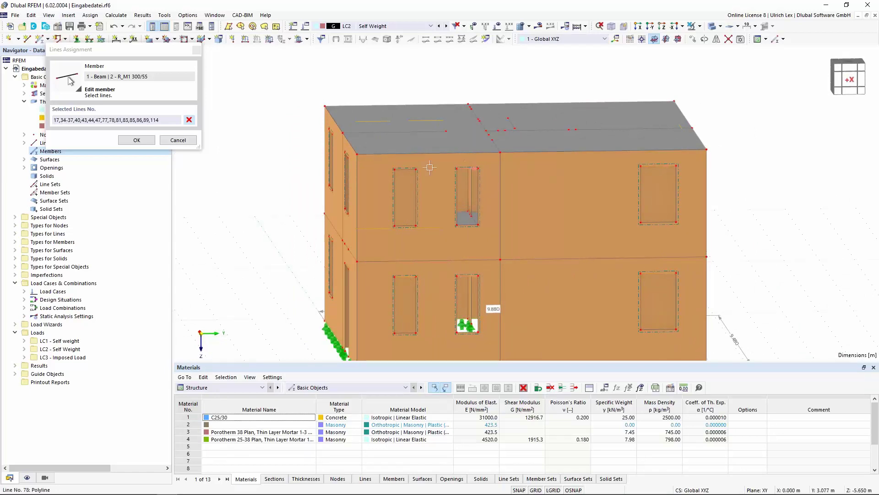
{"action": "left_click", "coordinate": [137, 140]}
{"action": "left_click", "coordinate": [608, 419]}
{"action": "mouse_move", "coordinate": [773, 266]}
{"action": "middle_mouse_down", "text": "ctrl"}
{"action": "mouse_move", "coordinate": [411, 271]}
{"action": "mouse_move", "coordinate": [323, 262]}
{"action": "middle_mouse_up", "text": "ctrl"}
Define another member with section 3 edited to b=300 mm, h=200 mm in C25/30
{"action": "right_click", "coordinate": [55, 156]}
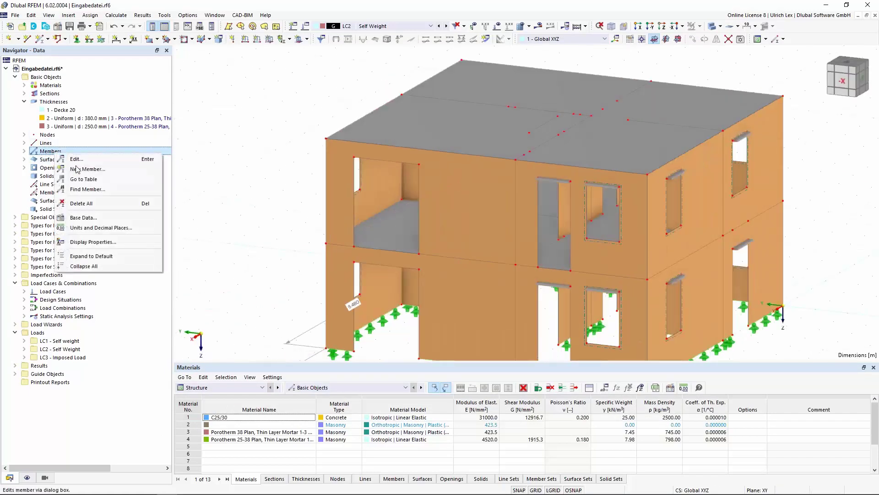
{"action": "left_click", "coordinate": [108, 172]}
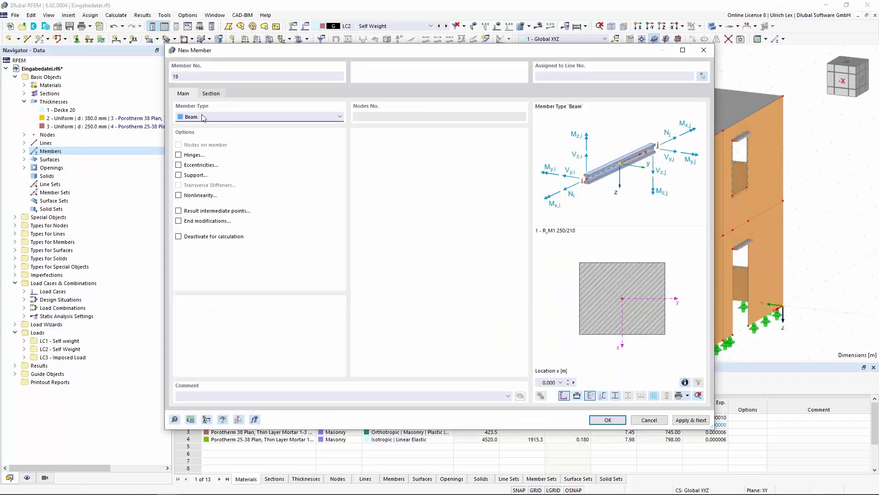
{"action": "left_click", "coordinate": [210, 92]}
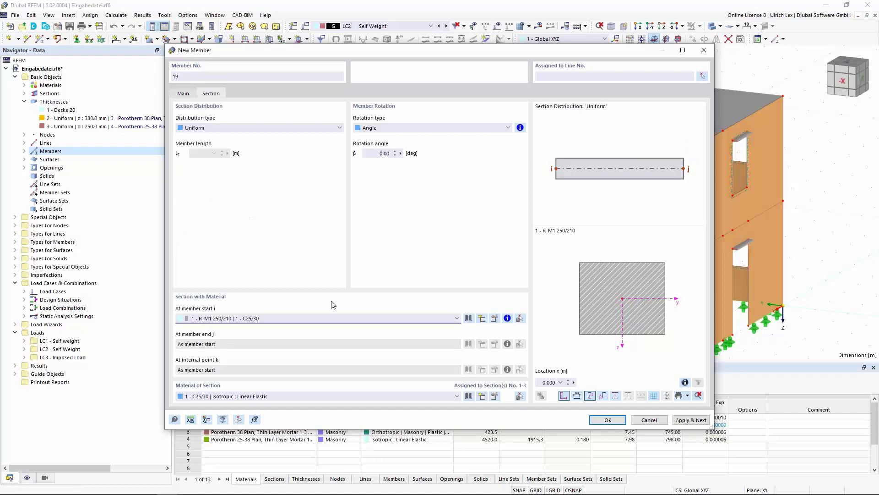
{"action": "left_click", "coordinate": [437, 319]}
{"action": "left_click", "coordinate": [412, 340]}
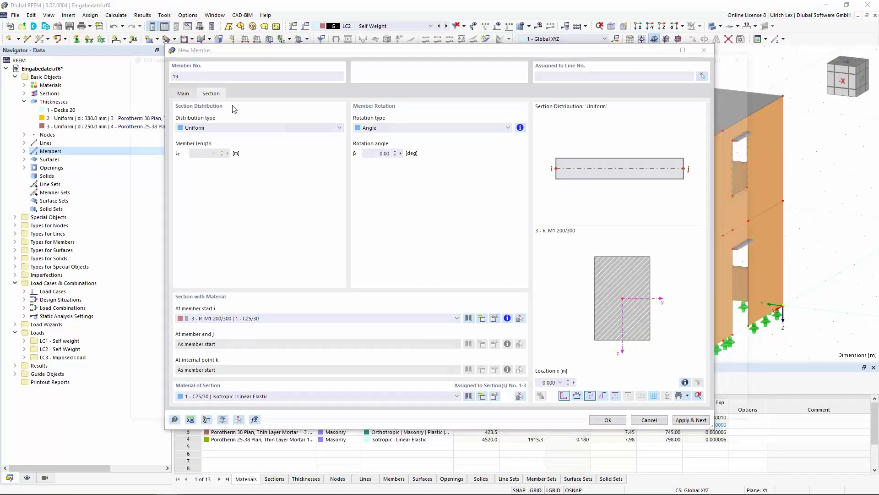
{"action": "left_click", "coordinate": [282, 96]}
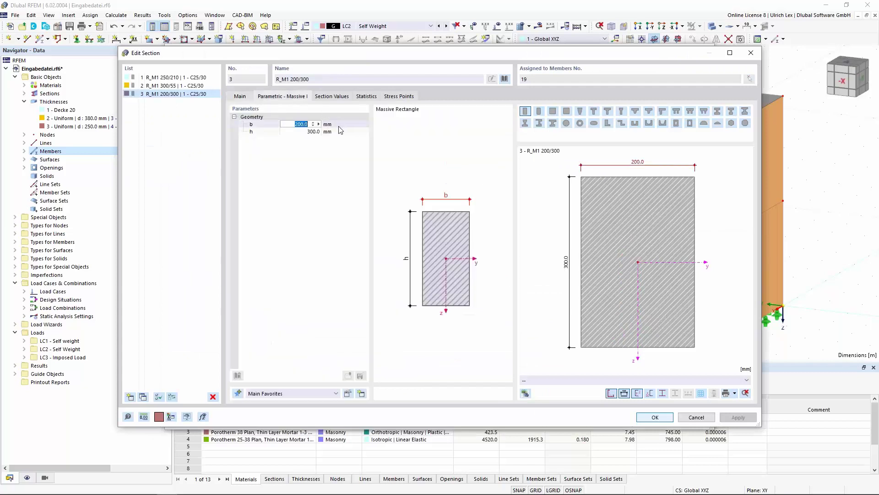
{"action": "double_click", "coordinate": [297, 126]}
{"action": "type", "text": "300"}
{"action": "key", "text": "Tab"}
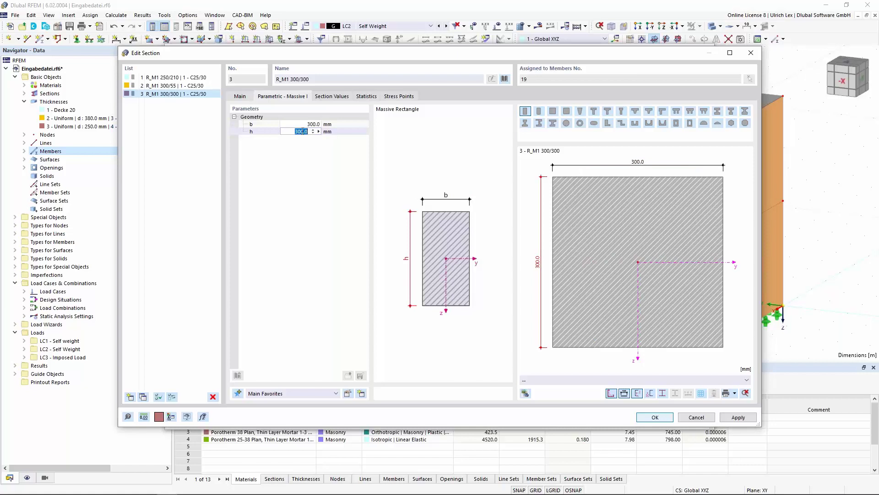
{"action": "double_click", "coordinate": [300, 132]}
{"action": "left_click", "coordinate": [656, 417]}
Assign the member to lines 24 and 68 over the large opening and create member 19
{"action": "left_click", "coordinate": [608, 420]}
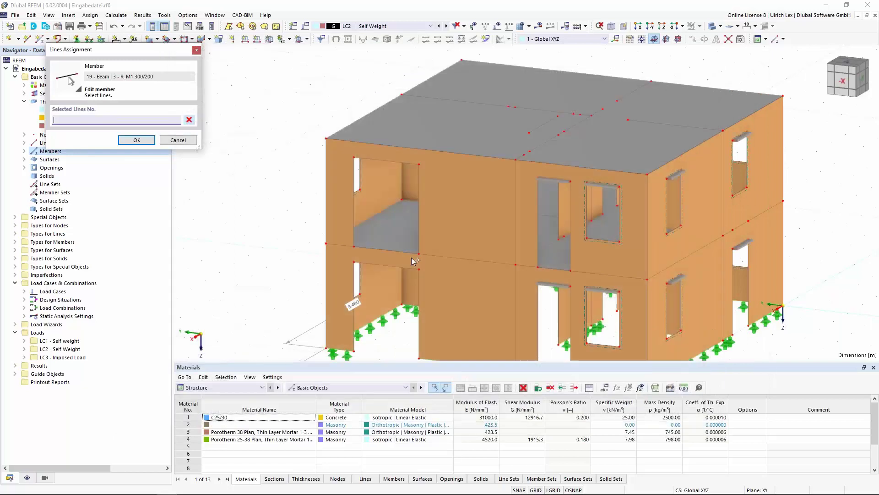
{"action": "left_click", "coordinate": [395, 251]}
{"action": "left_click", "coordinate": [413, 168]}
{"action": "left_click", "coordinate": [136, 139]}
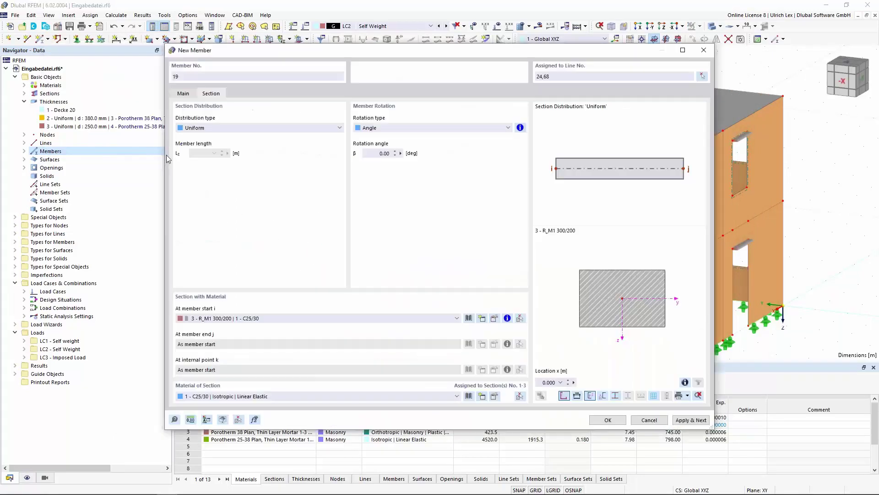
{"action": "left_click", "coordinate": [609, 419]}
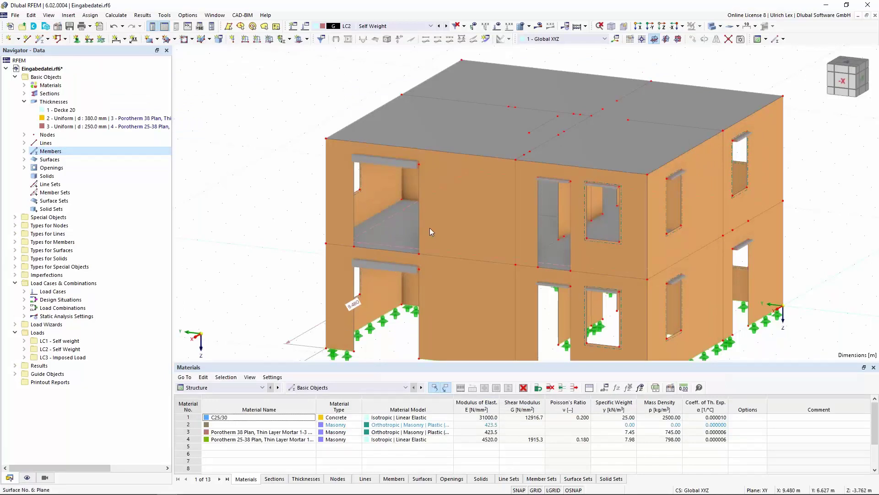
{"action": "scroll", "coordinate": [420, 172], "scroll_direction": "up", "scroll_amount": 3}
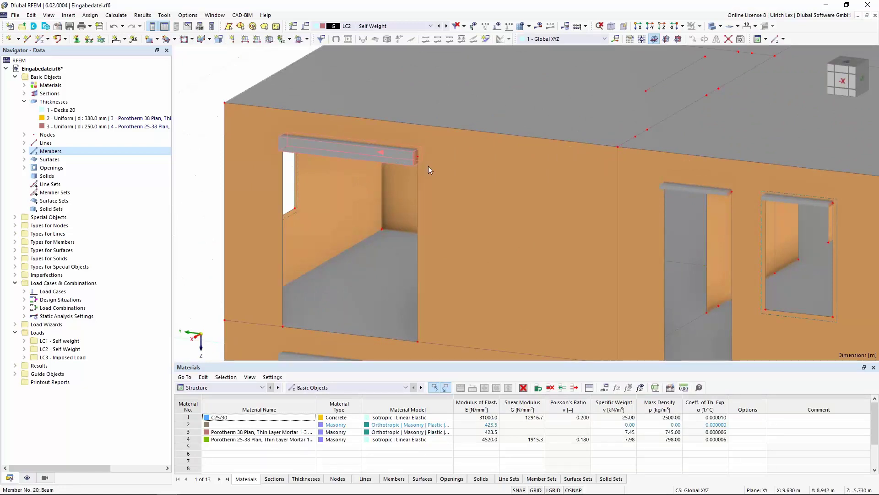
{"action": "left_click", "coordinate": [361, 152]}
{"action": "scroll", "coordinate": [412, 166], "scroll_direction": "up", "scroll_amount": 2}
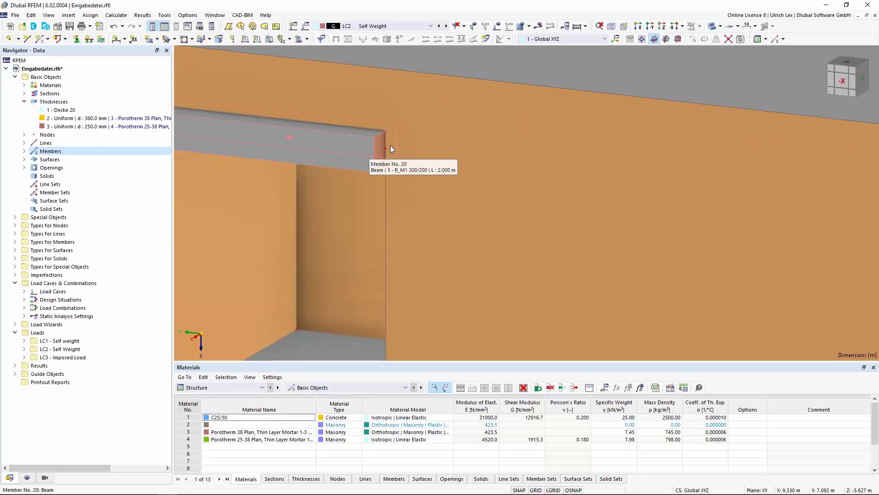
{"action": "scroll", "coordinate": [475, 135], "scroll_direction": "down", "scroll_amount": 2}
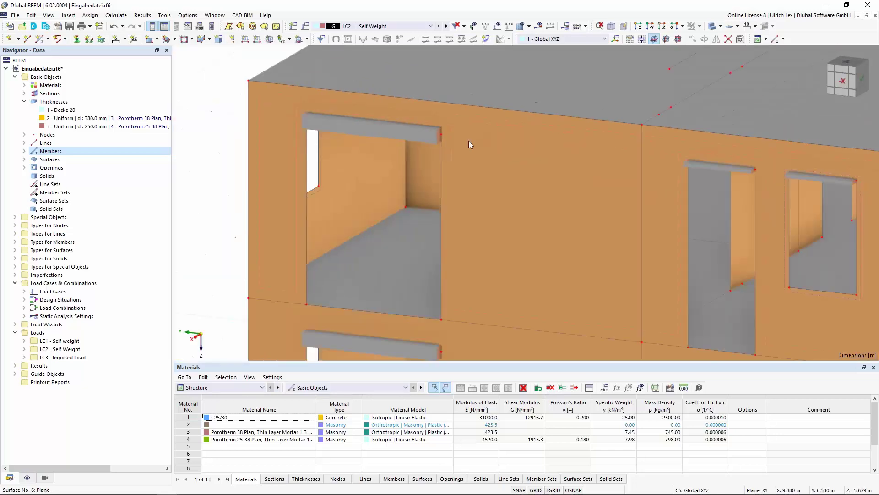
{"action": "scroll", "coordinate": [468, 141], "scroll_direction": "down", "scroll_amount": 1}
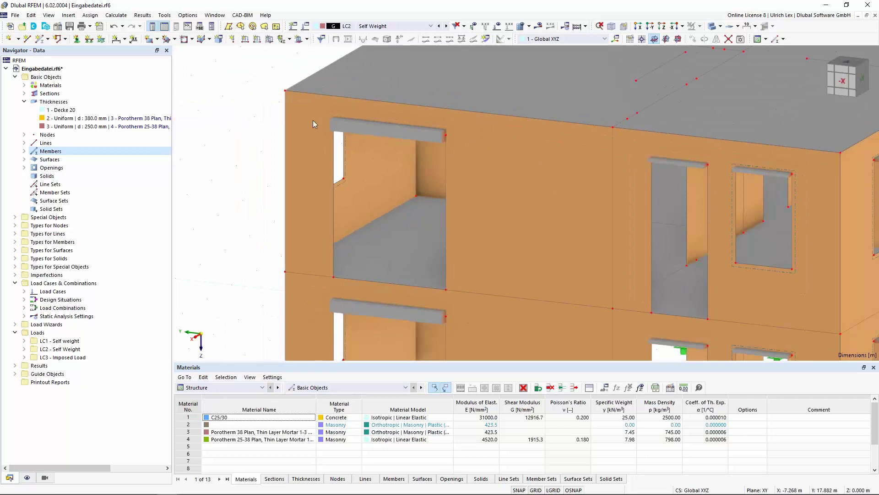
{"action": "scroll", "coordinate": [312, 120], "scroll_direction": "down", "scroll_amount": 2}
{"action": "scroll", "coordinate": [334, 115], "scroll_direction": "down", "scroll_amount": 2}
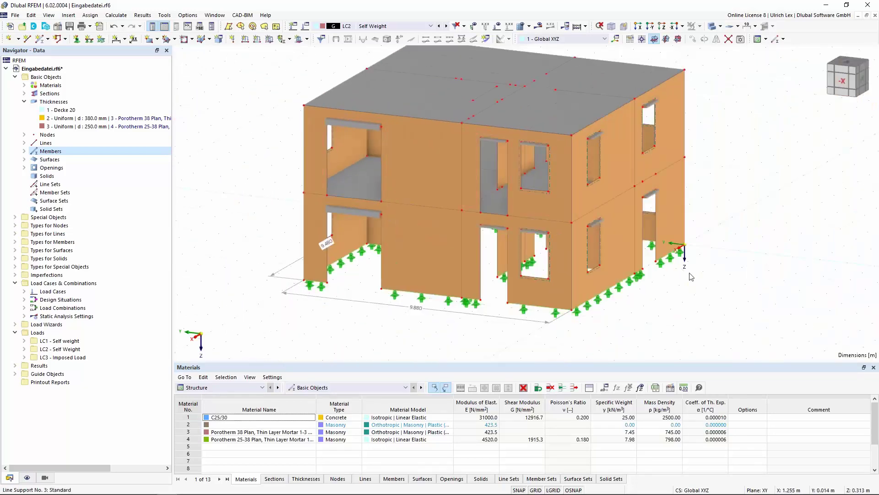
{"action": "mouse_move", "coordinate": [725, 305]}
{"action": "middle_mouse_down", "text": "ctrl"}
{"action": "mouse_move", "coordinate": [681, 292]}
{"action": "mouse_move", "coordinate": [692, 303]}
{"action": "middle_mouse_up", "text": "ctrl"}
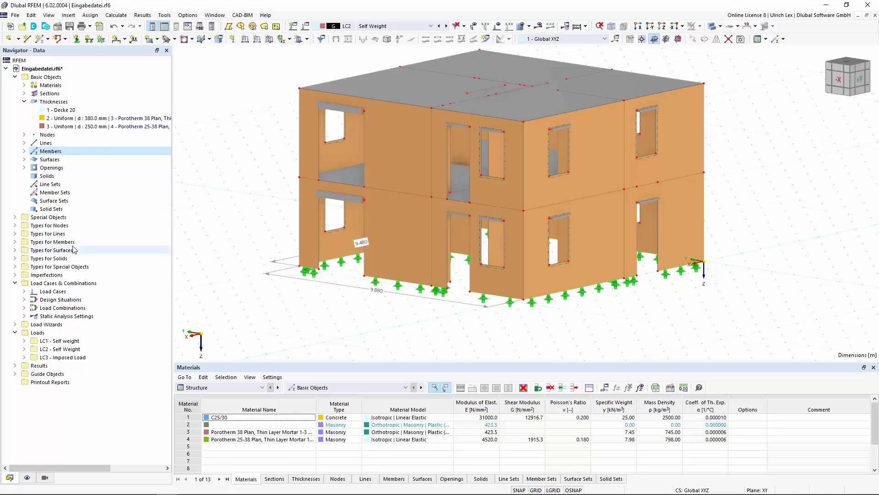
Define a new line hinge under Types for Lines with the Slab-wall connection option ticked
{"action": "left_click", "coordinate": [15, 233]}
{"action": "right_click", "coordinate": [51, 262]}
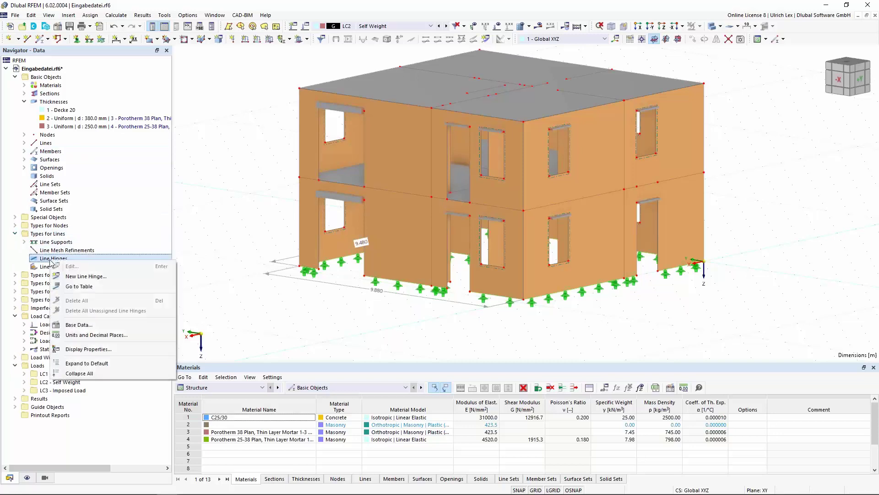
{"action": "left_click", "coordinate": [75, 277]}
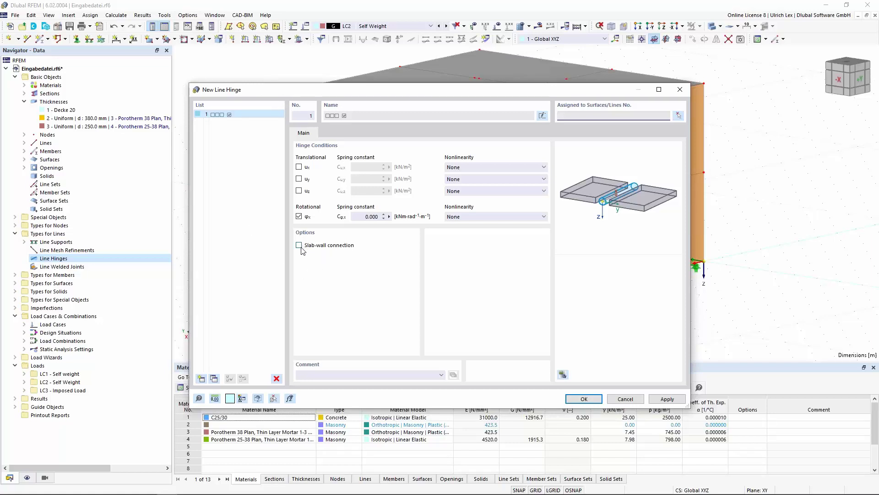
{"action": "left_click", "coordinate": [300, 247]}
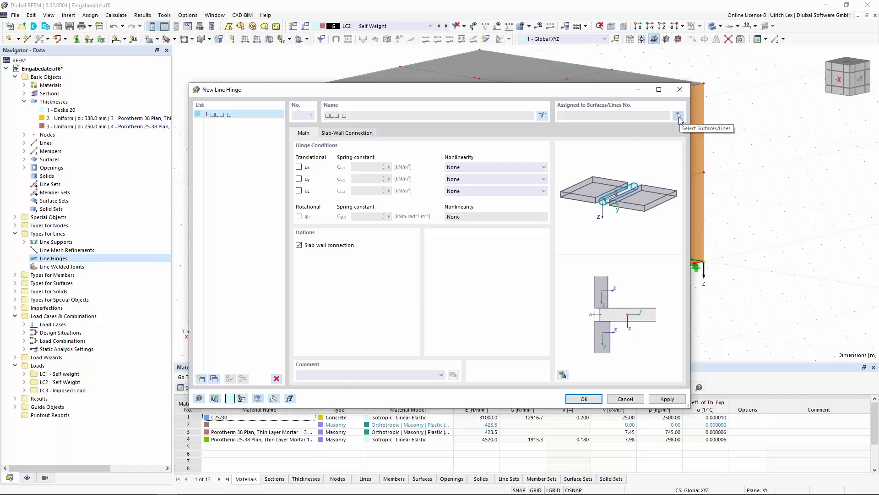
Assign the line hinge to slab surfaces 5 and 10 with their wall-junction lines and confirm
{"action": "left_click", "coordinate": [678, 115]}
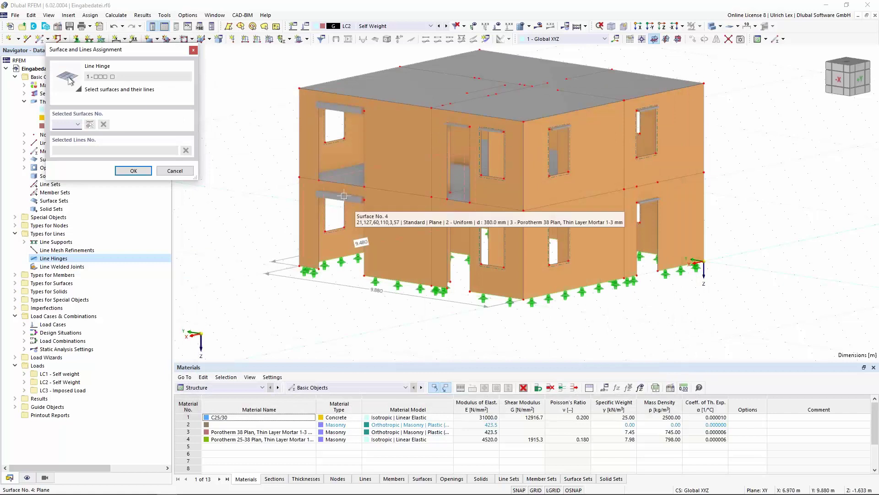
{"action": "scroll", "coordinate": [343, 185], "scroll_direction": "up", "scroll_amount": 2}
{"action": "scroll", "coordinate": [340, 184], "scroll_direction": "up", "scroll_amount": 2}
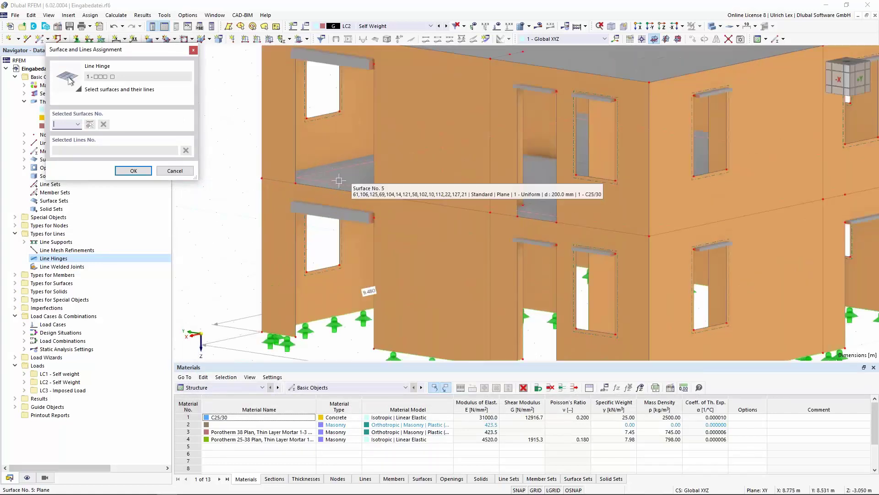
{"action": "left_click", "coordinate": [341, 183]}
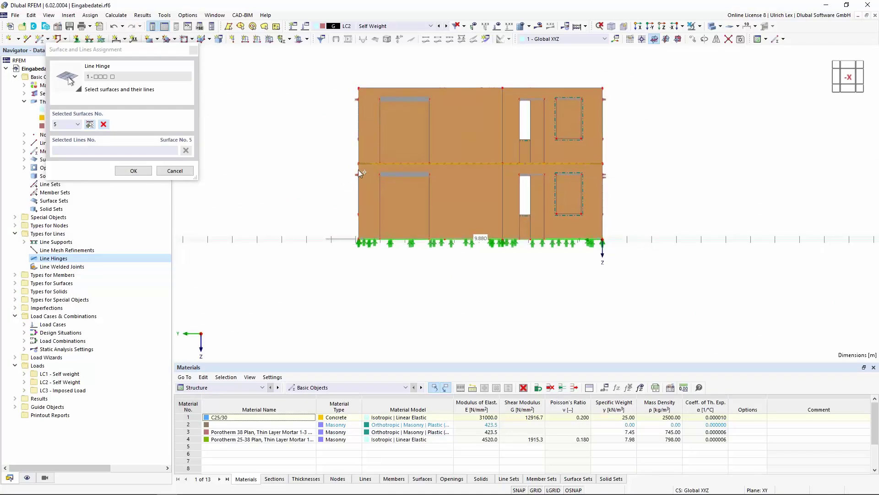
{"action": "scroll", "coordinate": [359, 173], "scroll_direction": "up", "scroll_amount": 2}
{"action": "scroll", "coordinate": [385, 168], "scroll_direction": "up", "scroll_amount": 2}
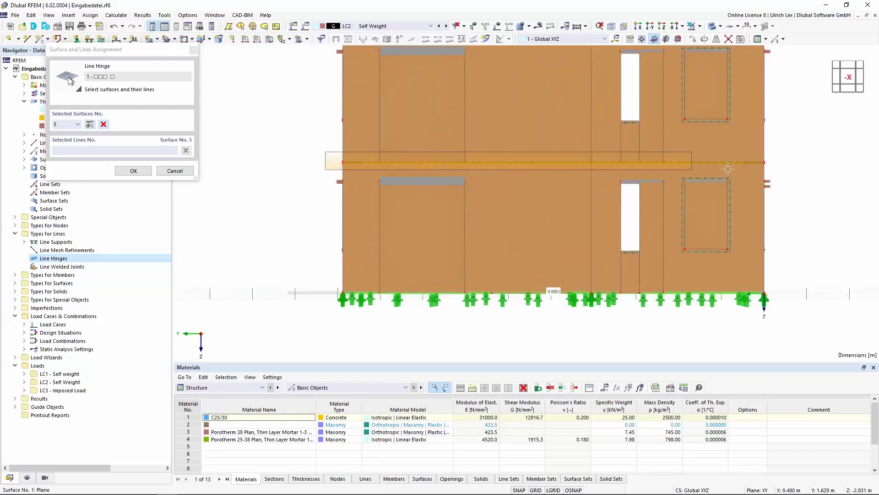
{"action": "left_click", "coordinate": [755, 164]}
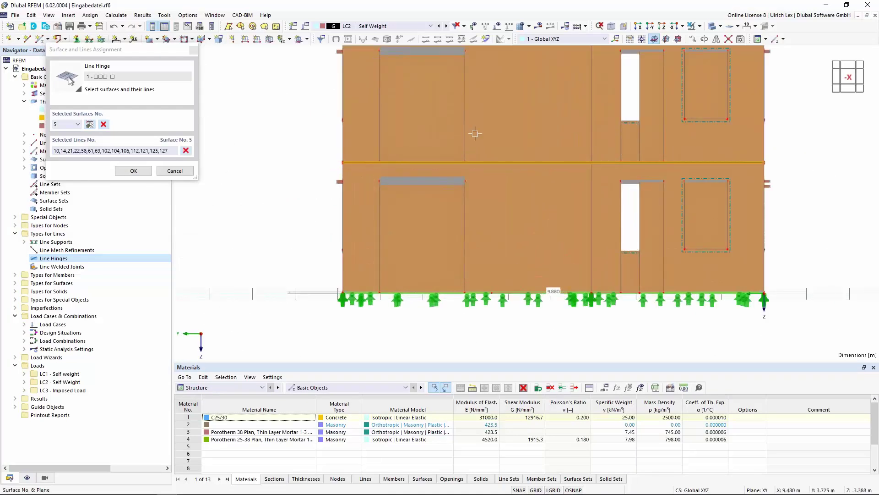
{"action": "scroll", "coordinate": [474, 133], "scroll_direction": "down", "scroll_amount": 3}
{"action": "mouse_move", "coordinate": [550, 193]}
{"action": "middle_mouse_down", "text": "ctrl"}
{"action": "mouse_move", "coordinate": [604, 194]}
{"action": "mouse_move", "coordinate": [344, 121]}
{"action": "middle_mouse_up", "text": "ctrl"}
{"action": "left_click", "coordinate": [337, 140]}
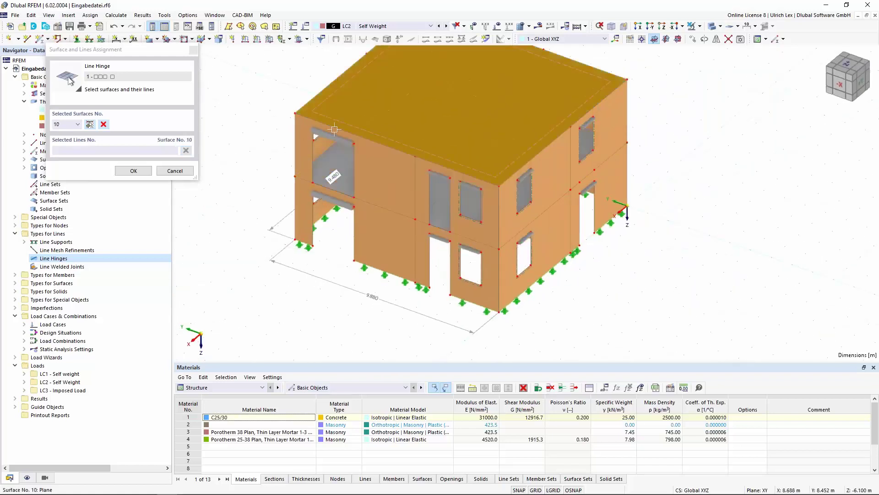
{"action": "key", "text": "ctrl+shift+x"}
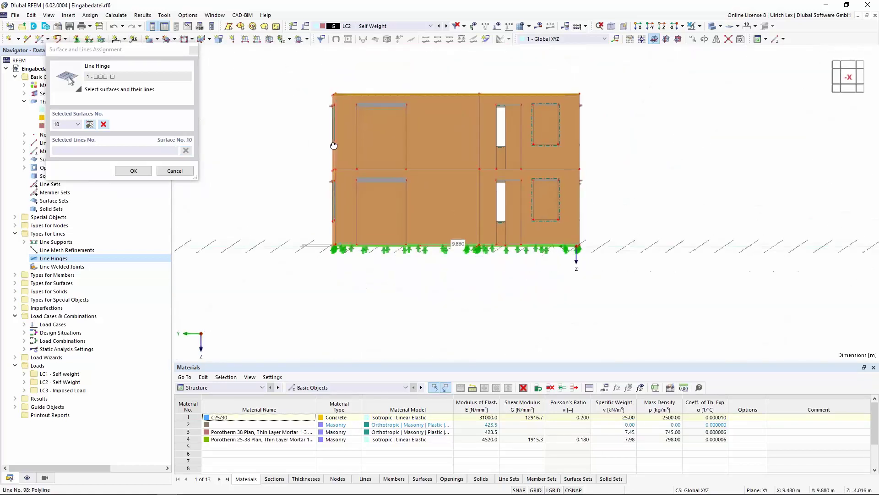
{"action": "scroll", "coordinate": [334, 145], "scroll_direction": "up", "scroll_amount": 2}
{"action": "left_click_drag", "start_coordinate": [307, 74], "coordinate": [679, 111]}
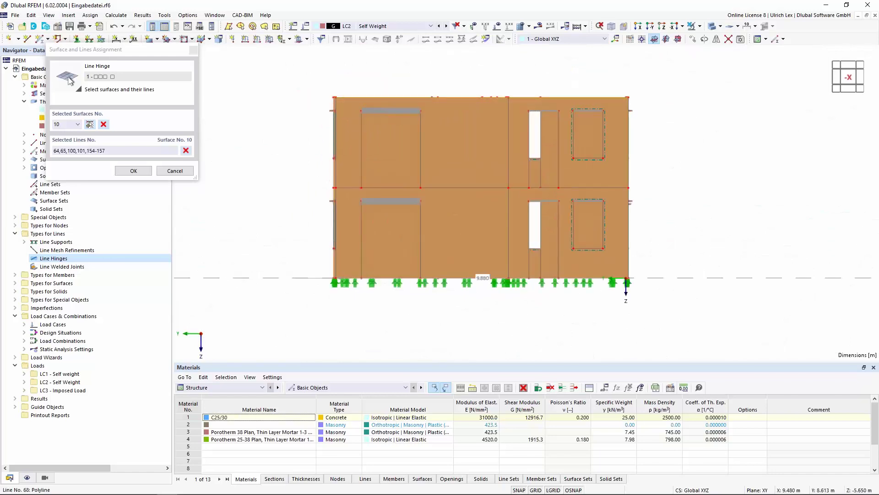
{"action": "left_click", "coordinate": [146, 172]}
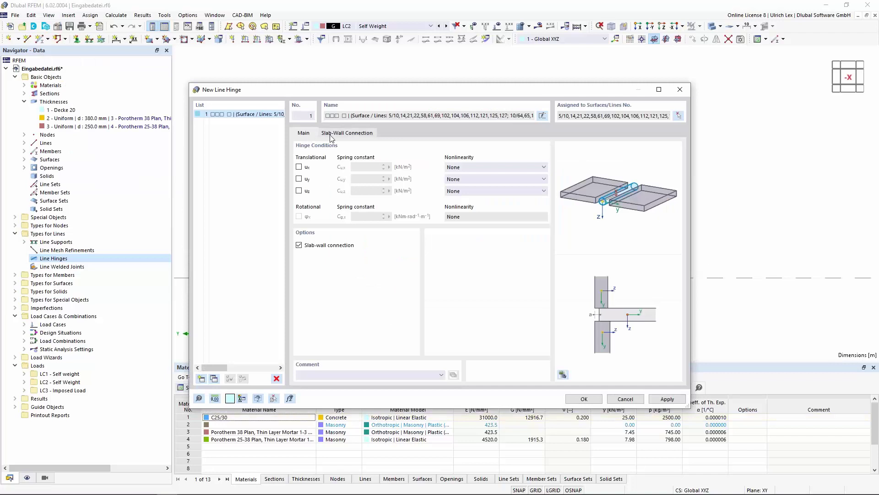
Set the slab-wall connection offset a to 100 mm
{"action": "left_click", "coordinate": [348, 136]}
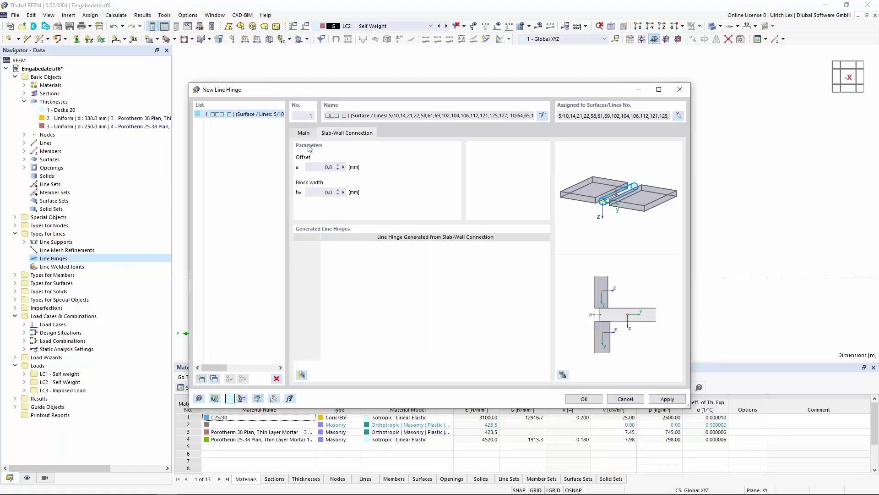
{"action": "left_click", "coordinate": [328, 167]}
{"action": "type", "text": "100"}
{"action": "left_click", "coordinate": [503, 283]}
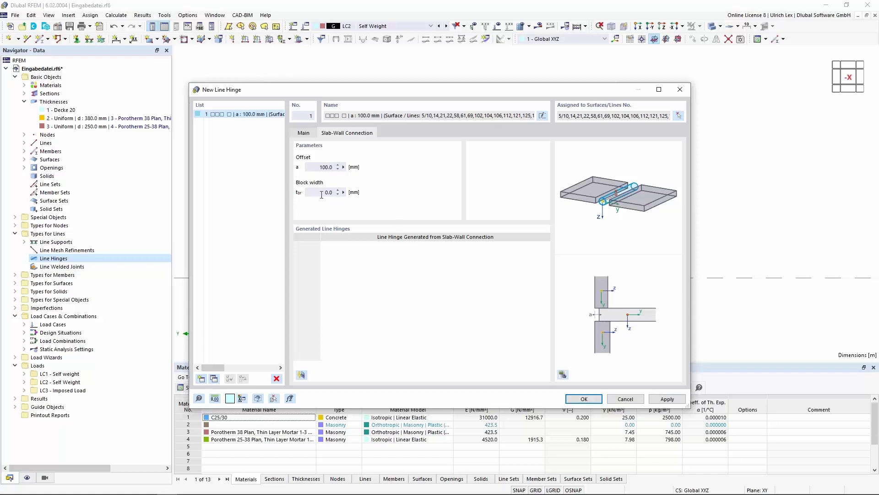
Try a block width of 50 mm, then reset the block width to 0 mm
{"action": "left_click_drag", "start_coordinate": [320, 195], "coordinate": [342, 193]}
{"action": "type", "text": "50"}
{"action": "left_click", "coordinate": [509, 229]}
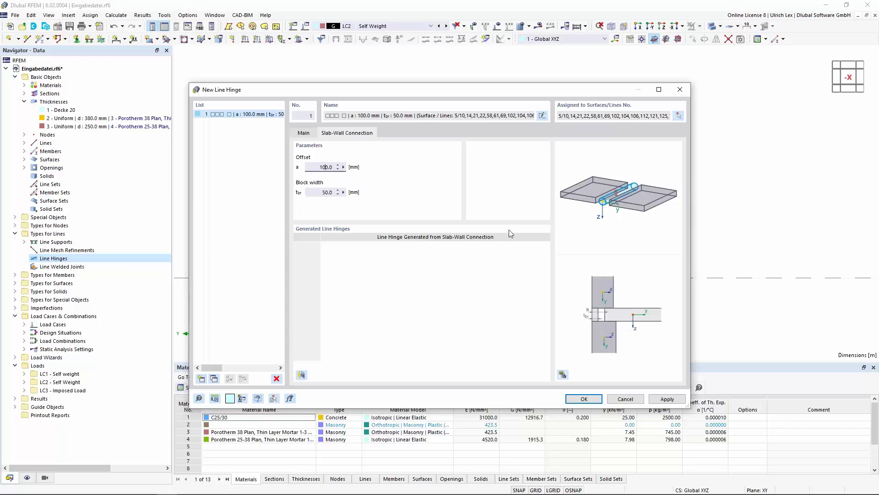
{"action": "left_click", "coordinate": [588, 311]}
{"action": "left_click", "coordinate": [323, 193]}
{"action": "type", "text": "0"}
{"action": "left_click", "coordinate": [325, 168]}
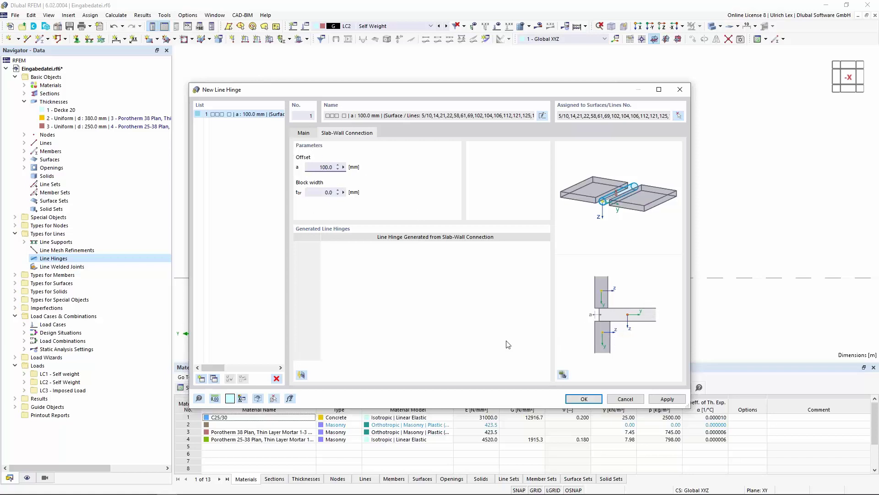
Regenerate the line hinges for the attached walls and inspect generated hinge 2's force/moment diagram
{"action": "left_click", "coordinate": [301, 376]}
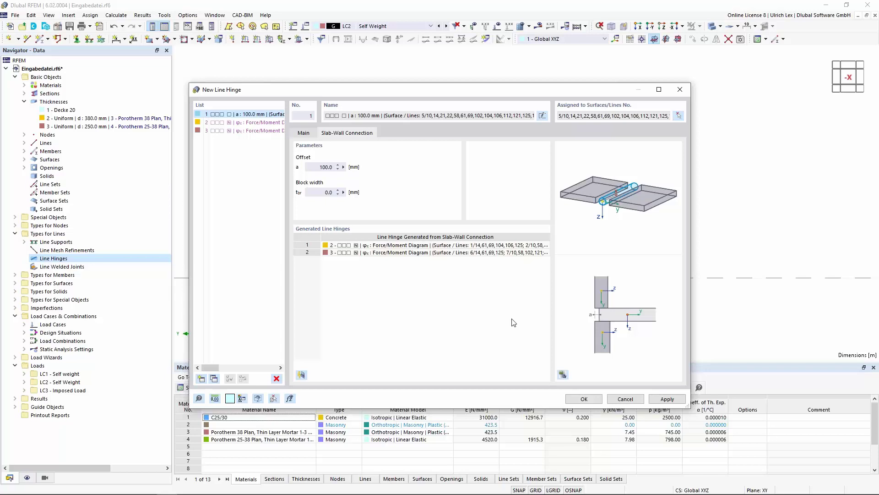
{"action": "left_click", "coordinate": [263, 123]}
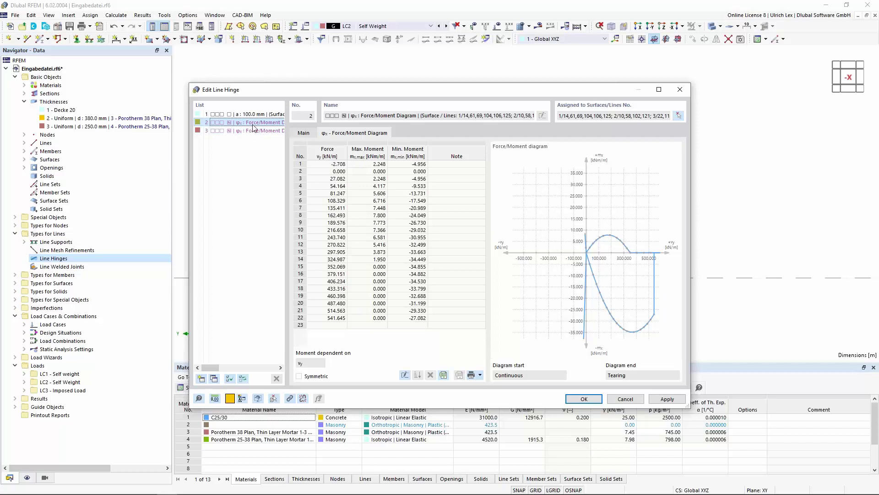
{"action": "left_click", "coordinate": [343, 177]}
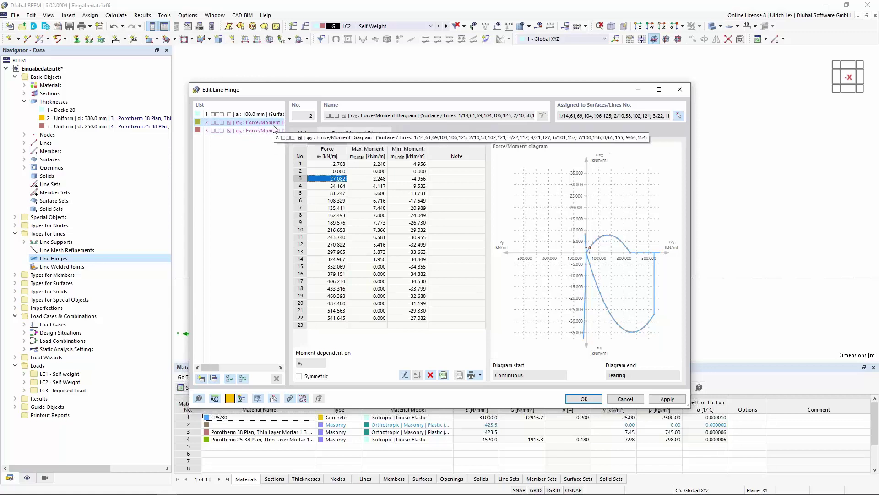
Compare hinge 3's diagram with hinge 2's, then accept all line hinges with OK
{"action": "left_click", "coordinate": [245, 131]}
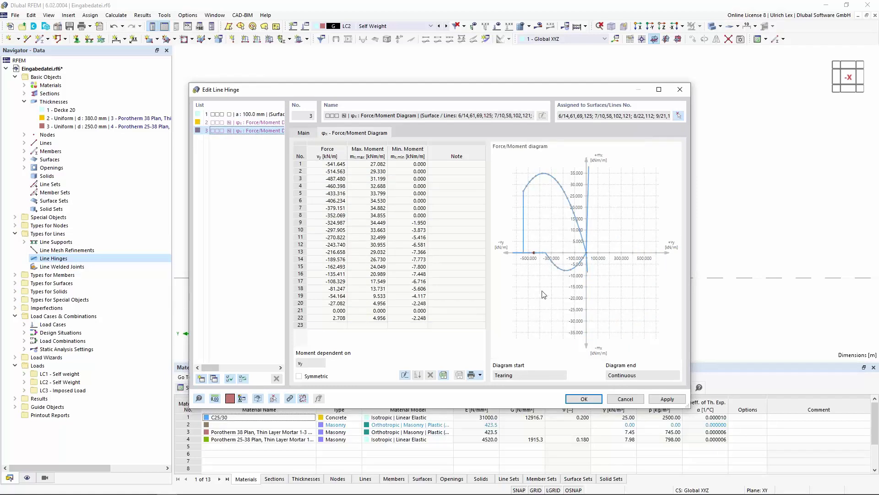
{"action": "left_click", "coordinate": [258, 124]}
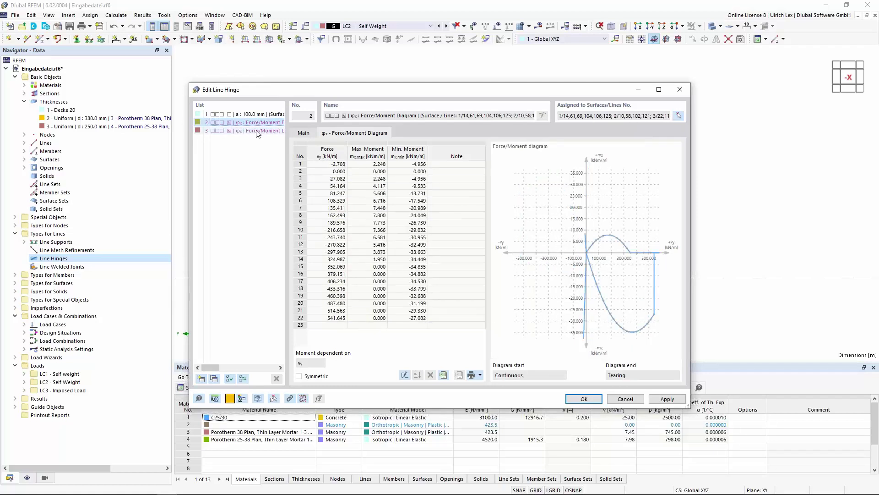
{"action": "left_click", "coordinate": [256, 131]}
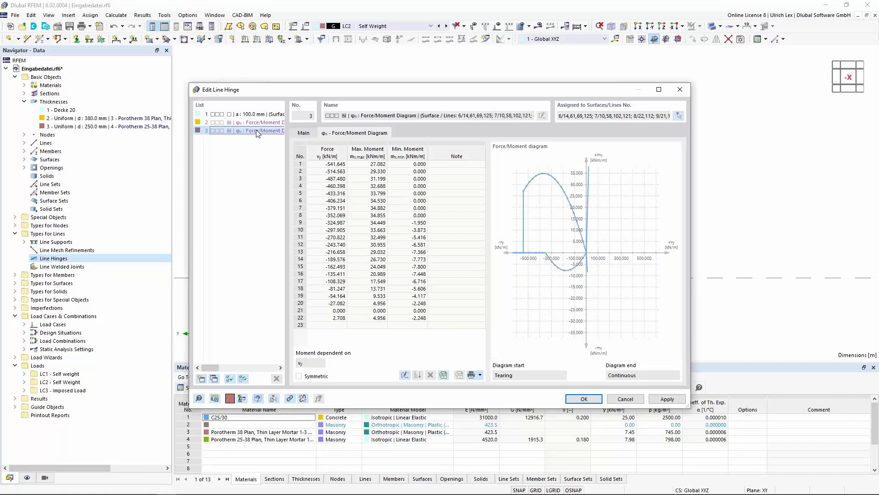
{"action": "left_click", "coordinate": [583, 399]}
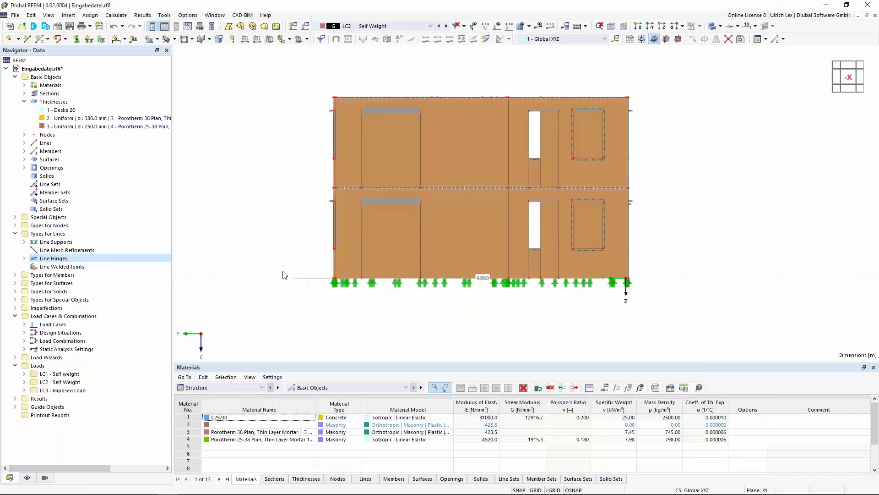
{"action": "mouse_move", "coordinate": [283, 275]}
{"action": "middle_mouse_down", "text": "ctrl"}
{"action": "mouse_move", "coordinate": [195, 301]}
{"action": "mouse_move", "coordinate": [282, 197]}
{"action": "middle_mouse_up", "text": "ctrl"}
{"action": "scroll", "coordinate": [281, 197], "scroll_direction": "up", "scroll_amount": 2}
{"action": "scroll", "coordinate": [439, 126], "scroll_direction": "up", "scroll_amount": 3}
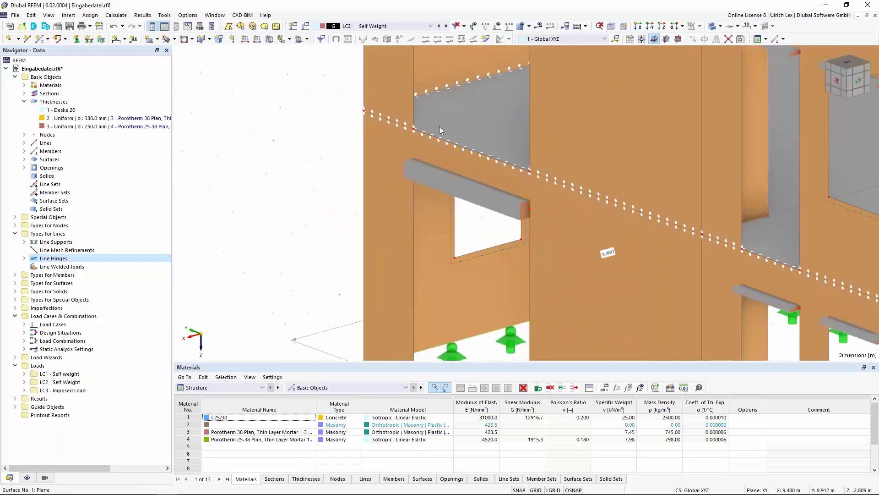
{"action": "scroll", "coordinate": [407, 117], "scroll_direction": "up", "scroll_amount": 2}
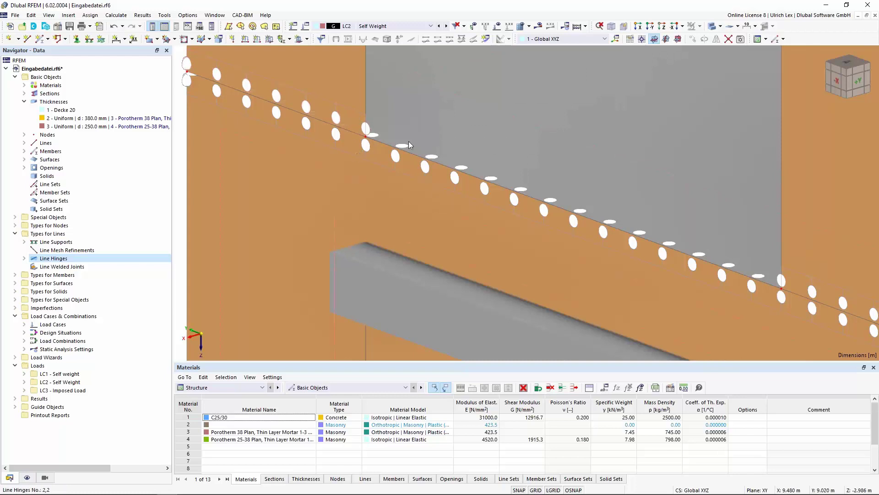
{"action": "left_click", "coordinate": [387, 150]}
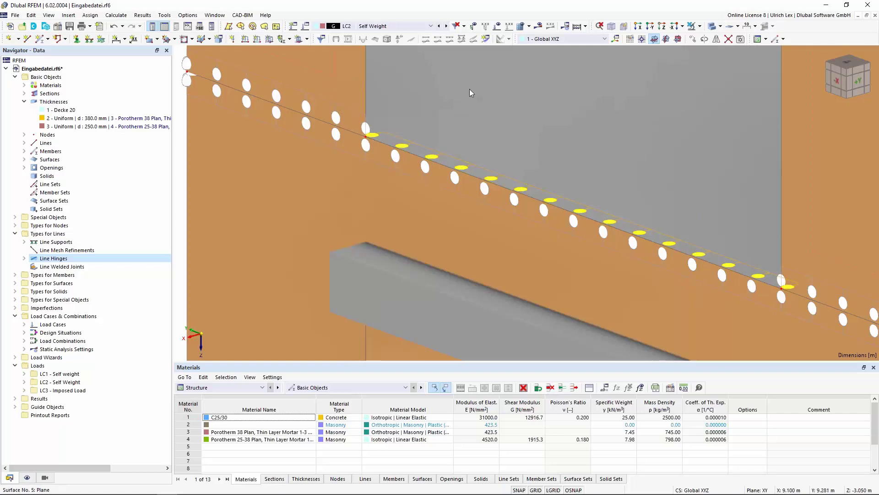
{"action": "scroll", "coordinate": [473, 90], "scroll_direction": "down", "scroll_amount": 2}
{"action": "scroll", "coordinate": [478, 92], "scroll_direction": "down", "scroll_amount": 1}
{"action": "scroll", "coordinate": [292, 125], "scroll_direction": "down", "scroll_amount": 2}
{"action": "scroll", "coordinate": [281, 124], "scroll_direction": "down", "scroll_amount": 1}
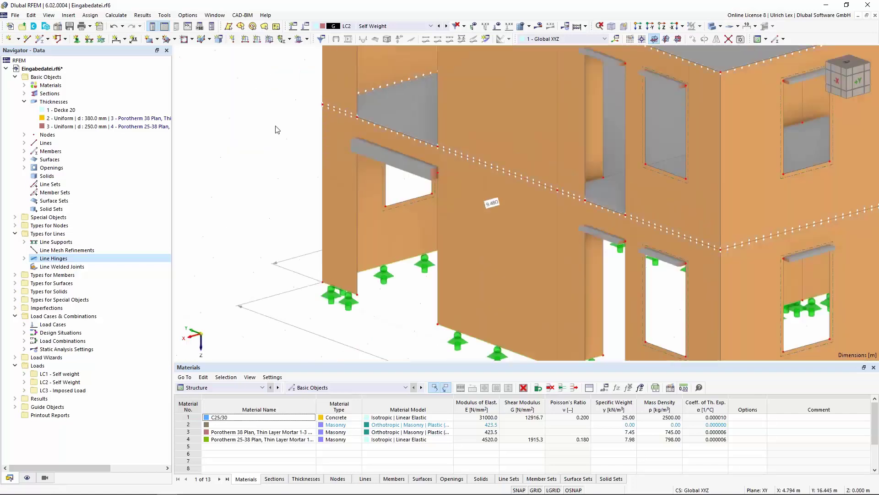
{"action": "scroll", "coordinate": [275, 128], "scroll_direction": "down", "scroll_amount": 1}
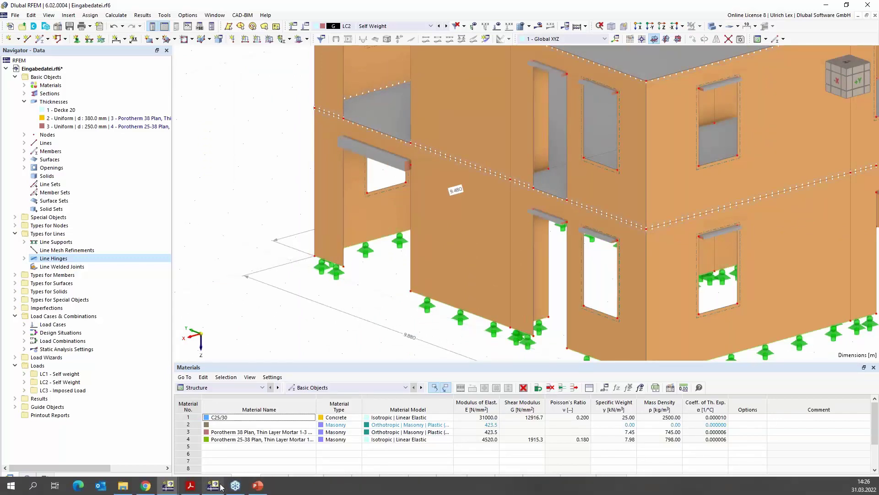
Switch to the WSC_Gelenke_01.rf6 model window via the taskbar RFEM thumbnails
{"action": "left_click", "coordinate": [169, 486]}
{"action": "mouse_move", "coordinate": [170, 486]}
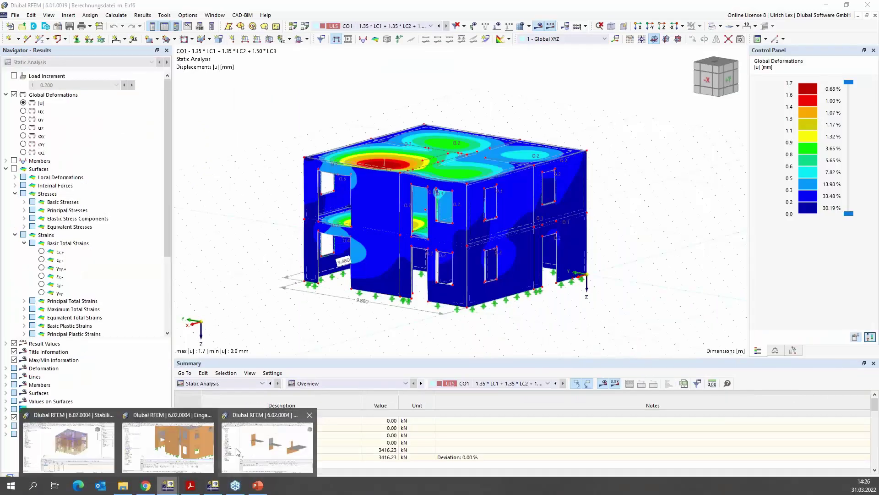
{"action": "left_click", "coordinate": [254, 448]}
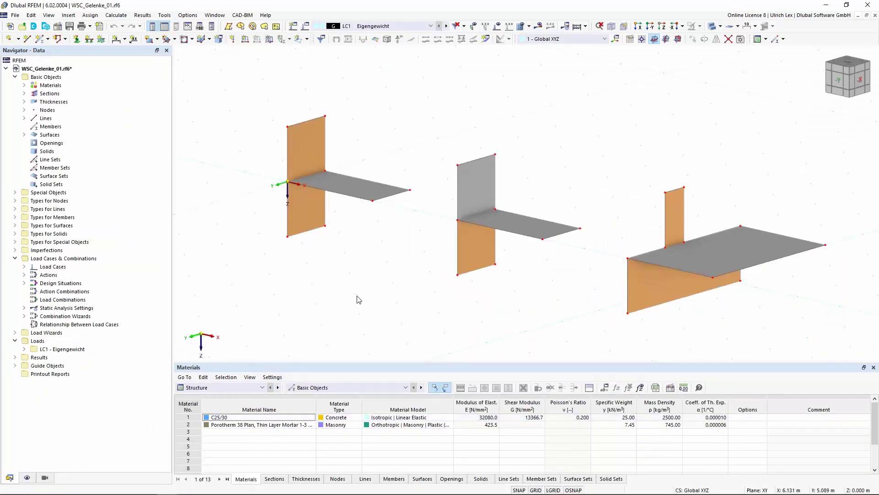
{"action": "scroll", "coordinate": [392, 255], "scroll_direction": "up", "scroll_amount": 1}
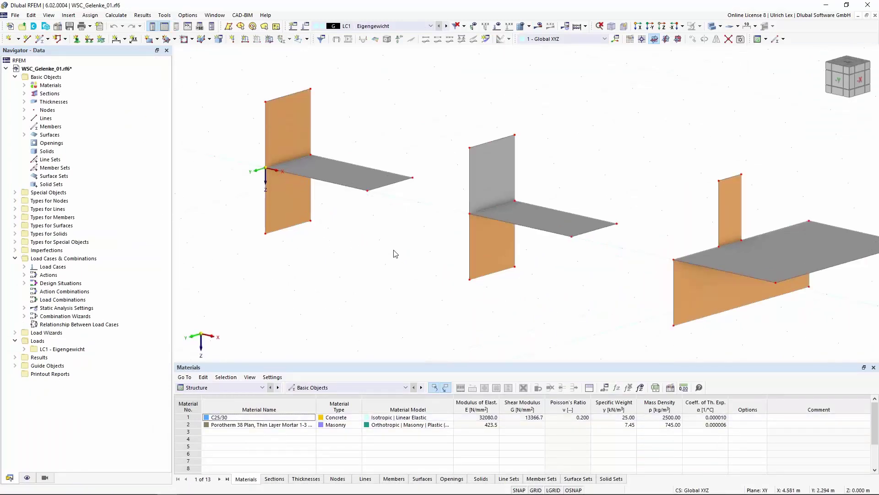
{"action": "scroll", "coordinate": [275, 251], "scroll_direction": "up", "scroll_amount": 2}
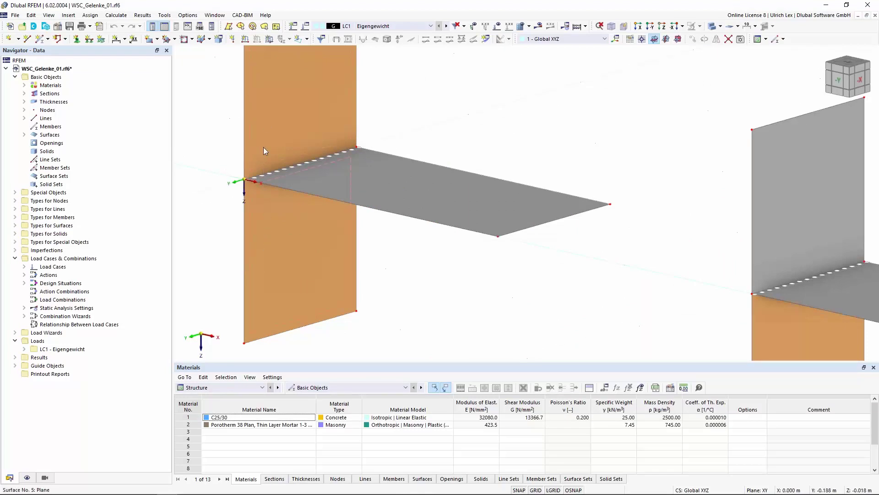
{"action": "scroll", "coordinate": [250, 165], "scroll_direction": "up", "scroll_amount": 2}
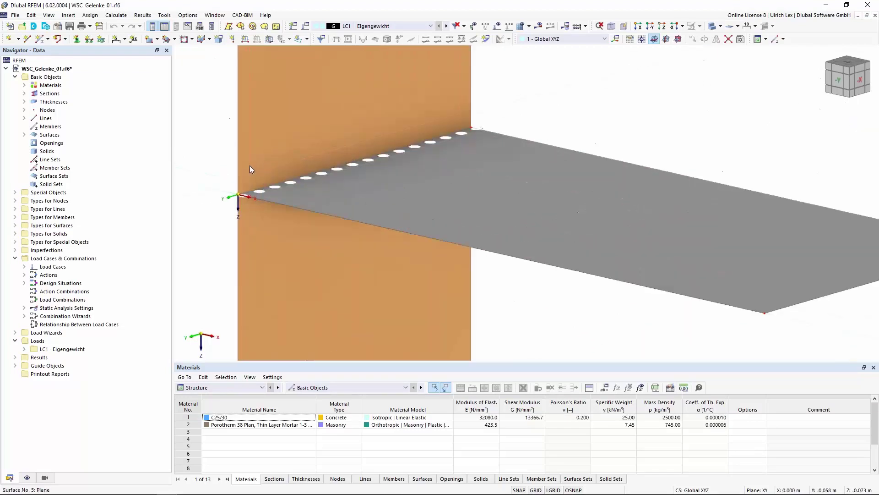
Make line hinge 1 a slab-wall connection, generate hinges 7 and 8, and confirm with OK
{"action": "double_click", "coordinate": [293, 190]}
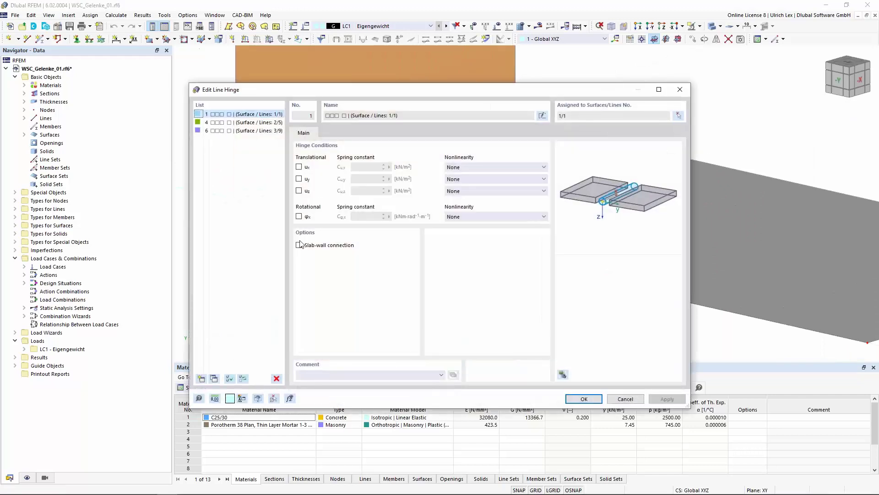
{"action": "left_click", "coordinate": [300, 245]}
{"action": "left_click", "coordinate": [347, 133]}
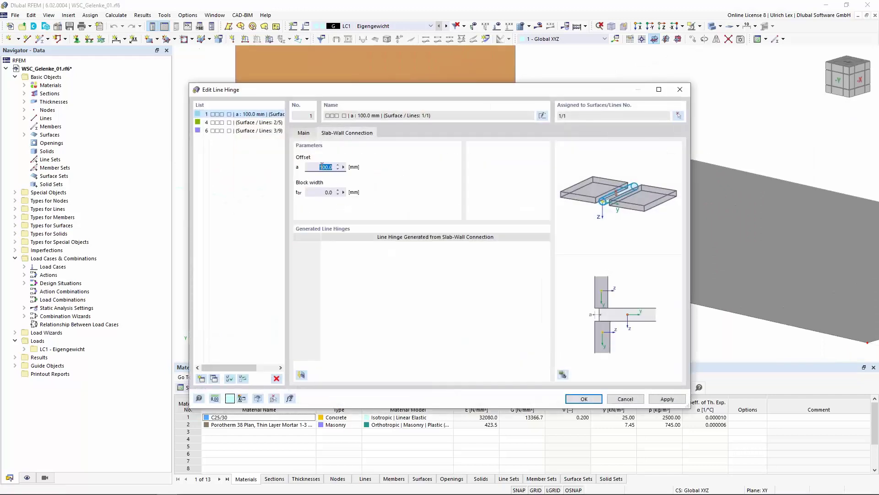
{"action": "left_click", "coordinate": [302, 376]}
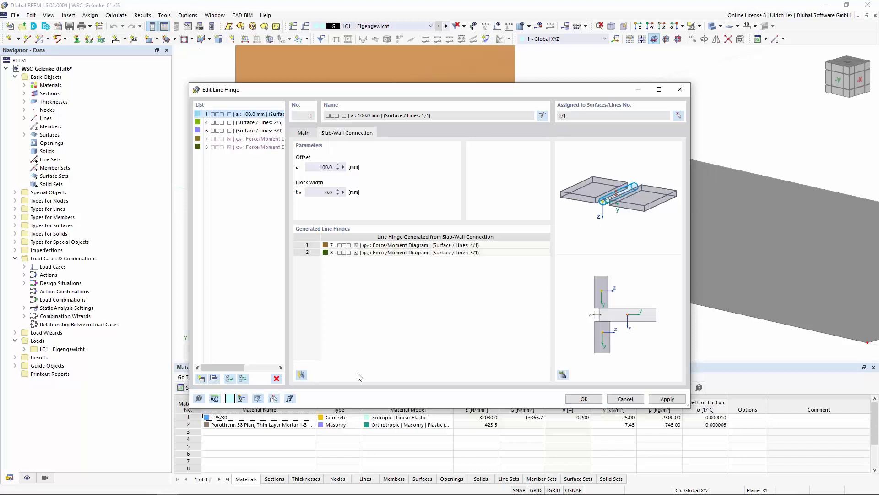
{"action": "left_click", "coordinate": [582, 398]}
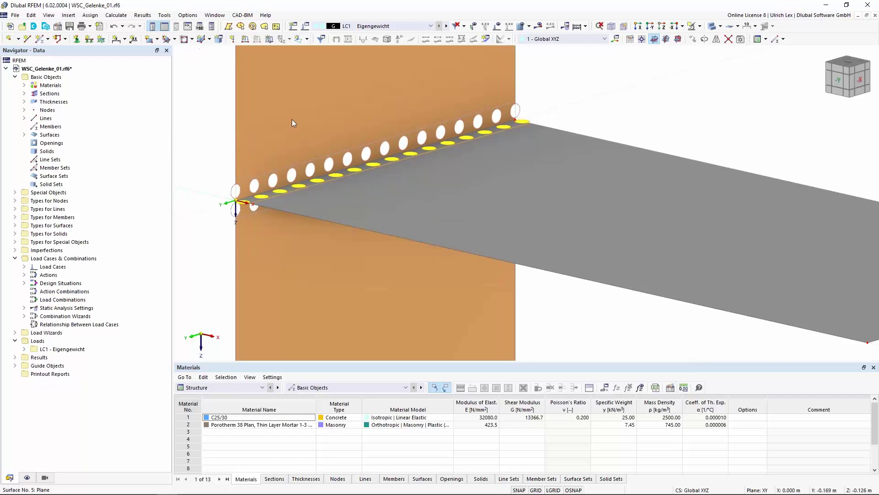
{"action": "scroll", "coordinate": [221, 81], "scroll_direction": "down", "scroll_amount": 2}
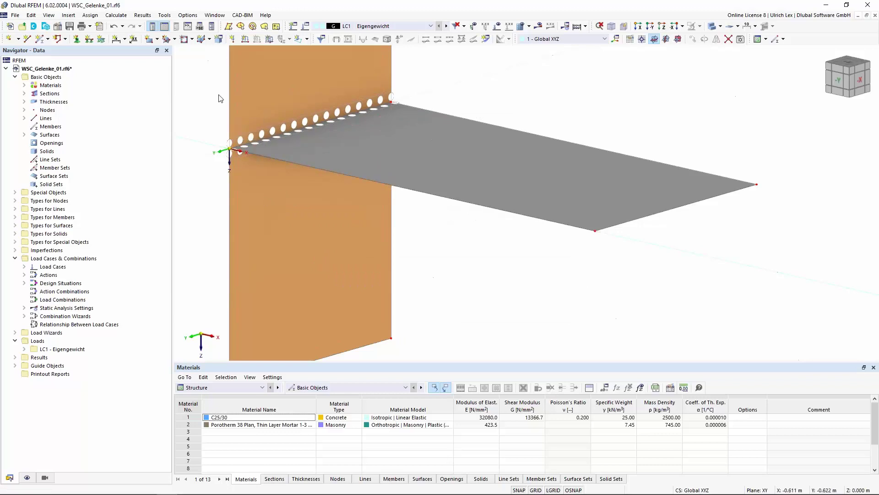
{"action": "scroll", "coordinate": [180, 185], "scroll_direction": "down", "scroll_amount": 3}
{"action": "scroll", "coordinate": [179, 186], "scroll_direction": "down", "scroll_amount": 1}
{"action": "scroll", "coordinate": [583, 252], "scroll_direction": "up", "scroll_amount": 1}
{"action": "scroll", "coordinate": [569, 269], "scroll_direction": "up", "scroll_amount": 1}
{"action": "scroll", "coordinate": [493, 291], "scroll_direction": "up", "scroll_amount": 1}
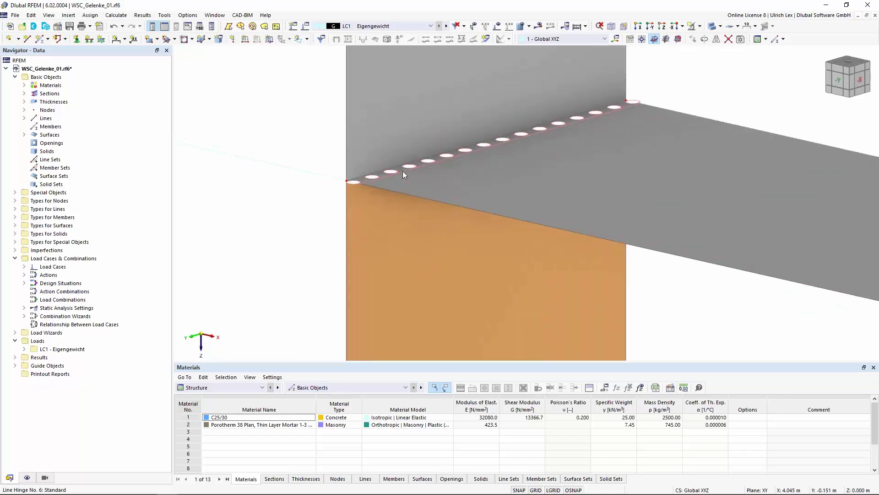
Attempt a slab-wall connection on hinge 6, dismiss the invalid wall material error, and cancel the edits
{"action": "double_click", "coordinate": [402, 171]}
{"action": "left_click", "coordinate": [298, 245]}
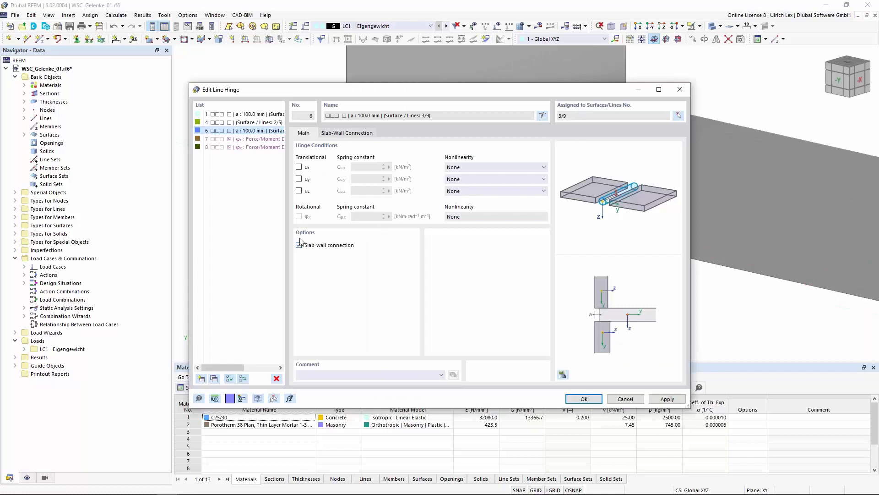
{"action": "left_click", "coordinate": [348, 134]}
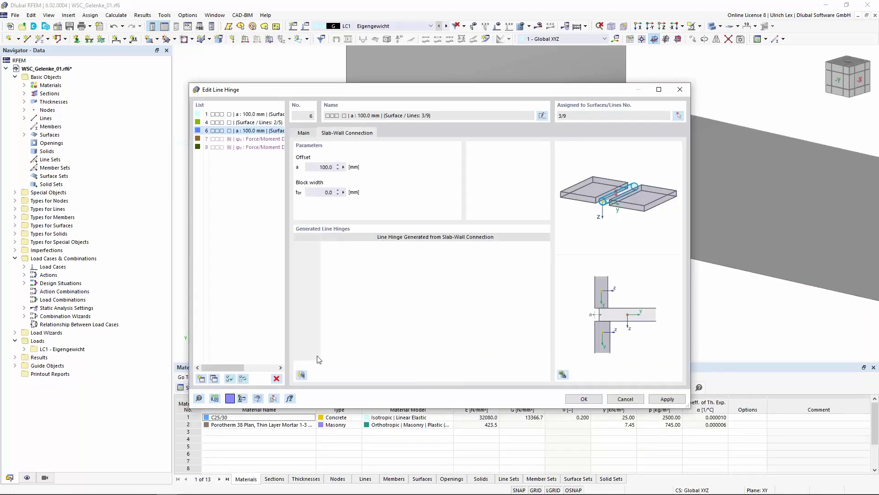
{"action": "left_click", "coordinate": [301, 377]}
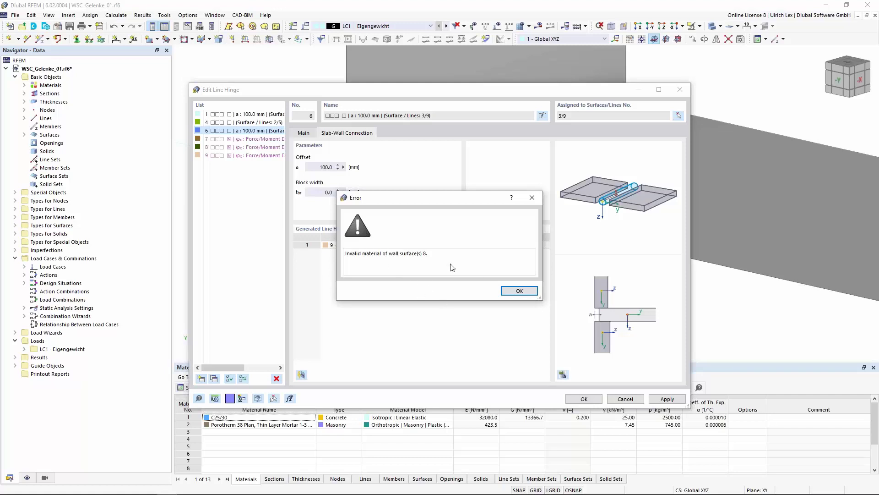
{"action": "left_click", "coordinate": [517, 293]}
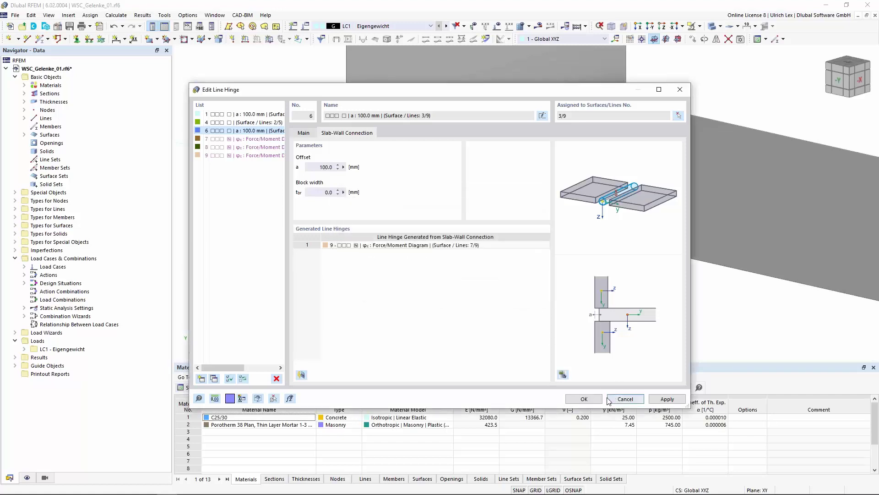
{"action": "left_click", "coordinate": [584, 398]}
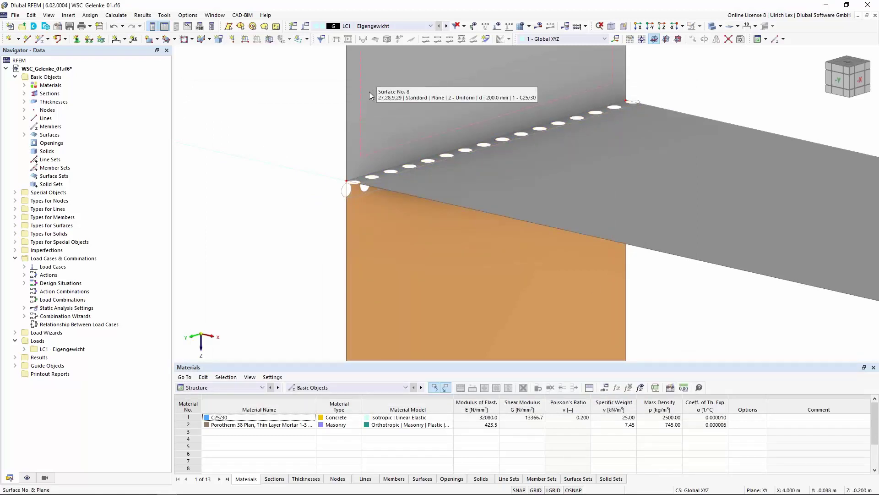
Check wall surface 8's concrete material and compare it with lower wall surface 7
{"action": "left_click", "coordinate": [361, 114]}
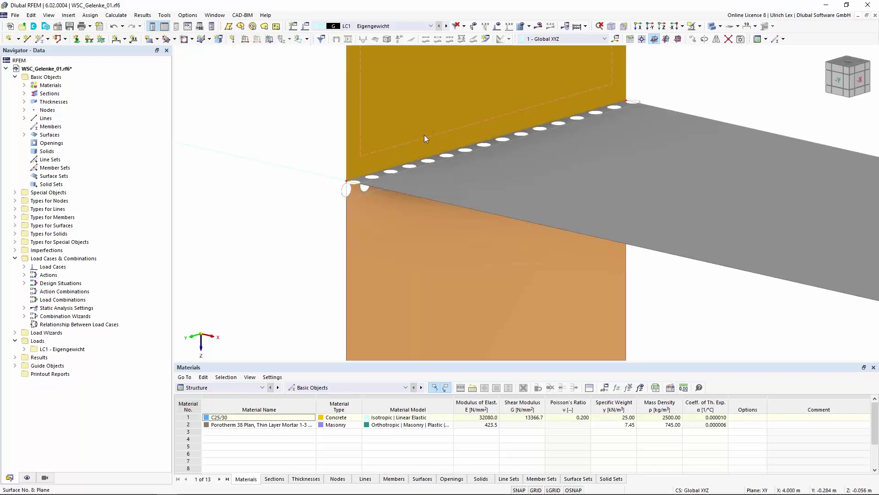
{"action": "left_click", "coordinate": [370, 220]}
{"action": "left_click", "coordinate": [319, 185]}
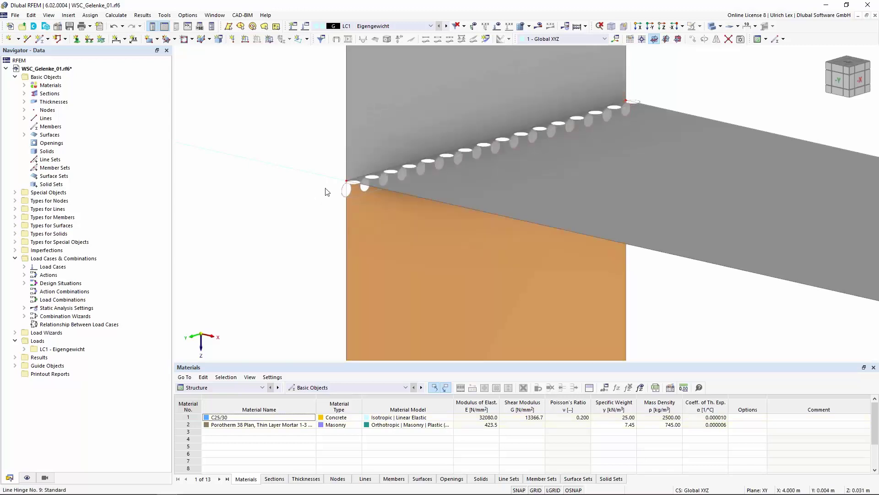
{"action": "scroll", "coordinate": [320, 185], "scroll_direction": "down", "scroll_amount": 3}
{"action": "scroll", "coordinate": [227, 172], "scroll_direction": "down", "scroll_amount": 2}
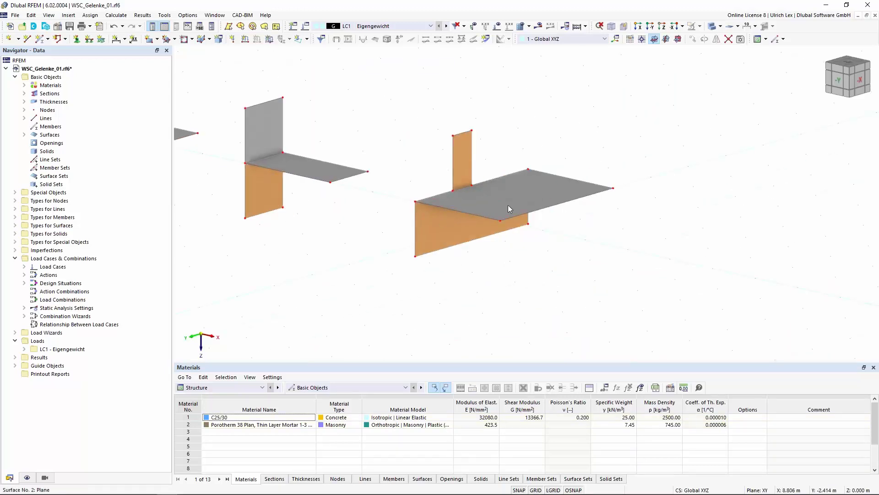
{"action": "scroll", "coordinate": [470, 225], "scroll_direction": "up", "scroll_amount": 2}
{"action": "scroll", "coordinate": [441, 243], "scroll_direction": "up", "scroll_amount": 1}
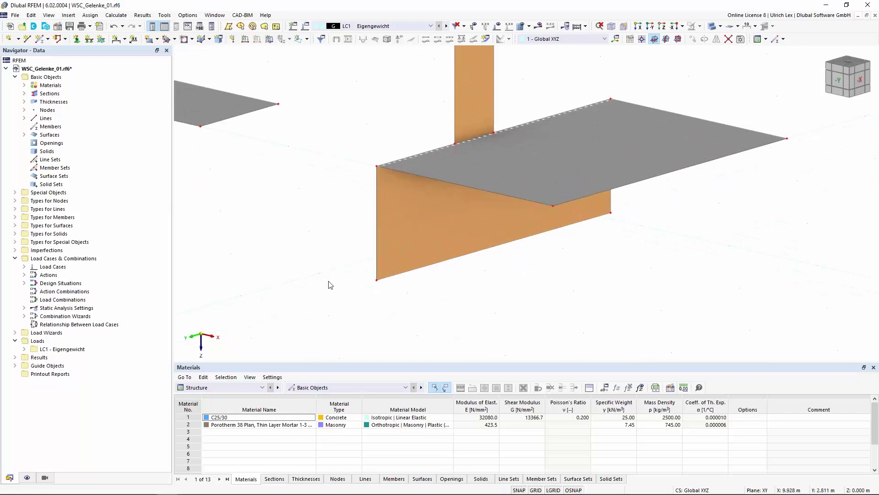
{"action": "scroll", "coordinate": [332, 288], "scroll_direction": "down", "scroll_amount": 1}
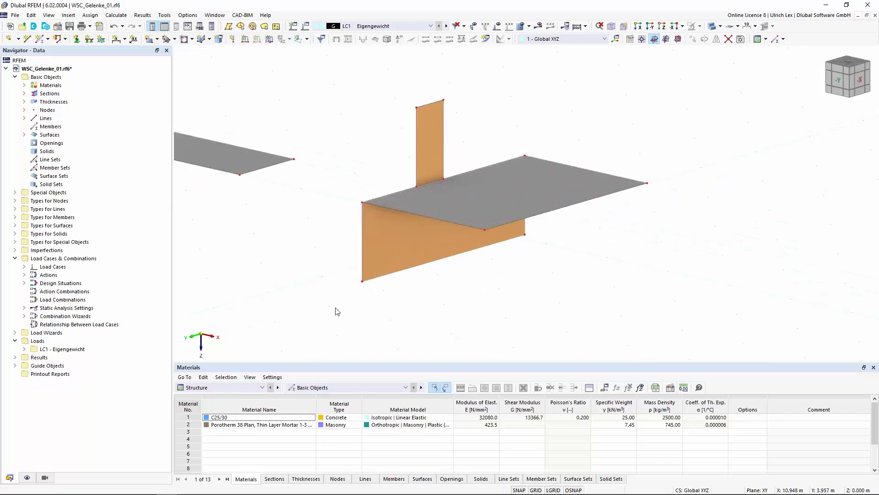
{"action": "scroll", "coordinate": [437, 189], "scroll_direction": "up", "scroll_amount": 3}
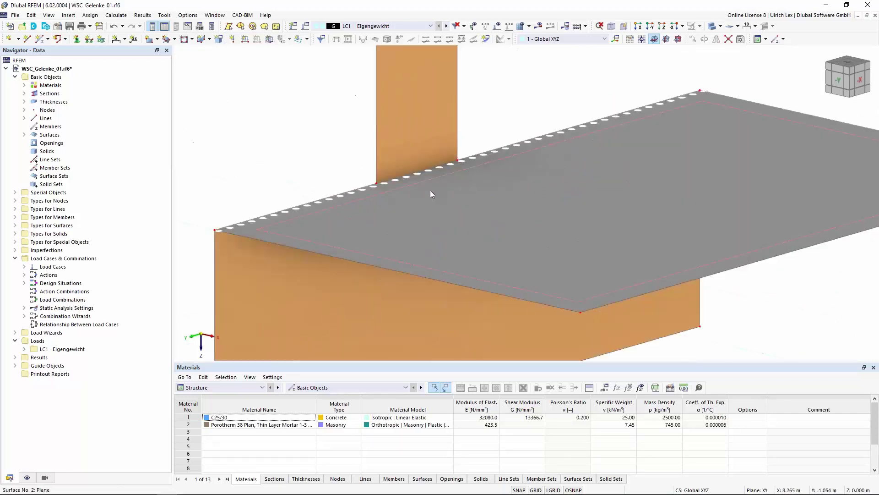
{"action": "scroll", "coordinate": [401, 171], "scroll_direction": "up", "scroll_amount": 1}
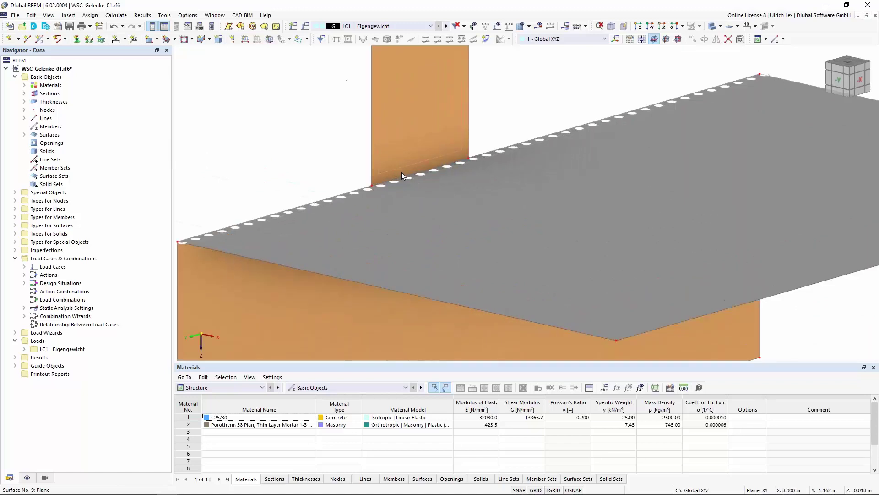
Identify the lines at the slab edge above the wall and close the list of found lines
{"action": "left_click", "coordinate": [414, 177]}
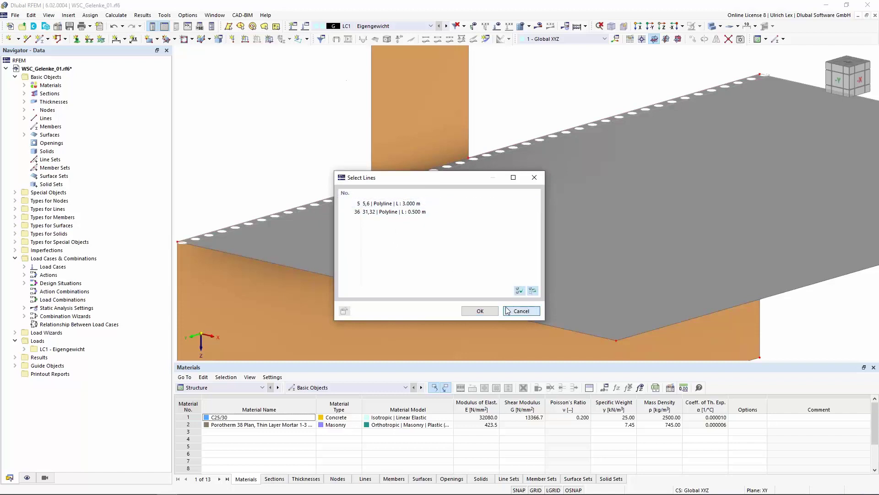
{"action": "left_click", "coordinate": [521, 311]}
Run the model check for overlapping lines, finding lines 5 and 36, and close the report
{"action": "left_click", "coordinate": [188, 15]}
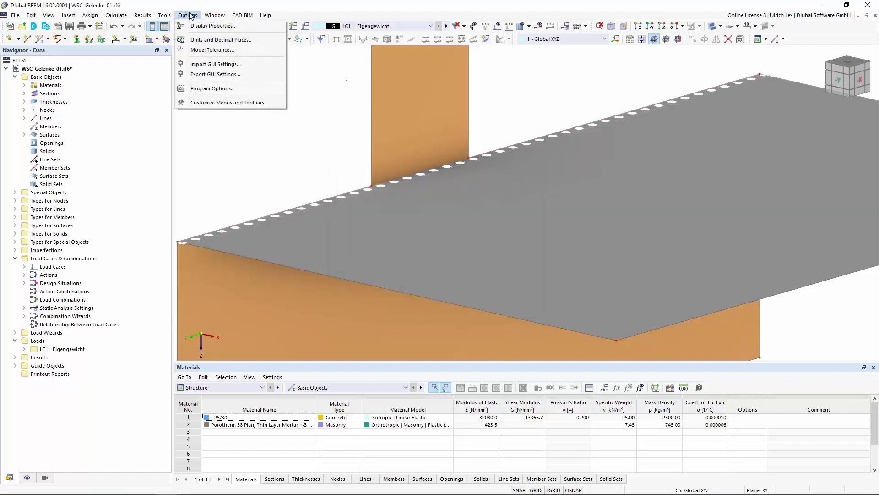
{"action": "mouse_move", "coordinate": [164, 15]}
{"action": "mouse_move", "coordinate": [186, 135]}
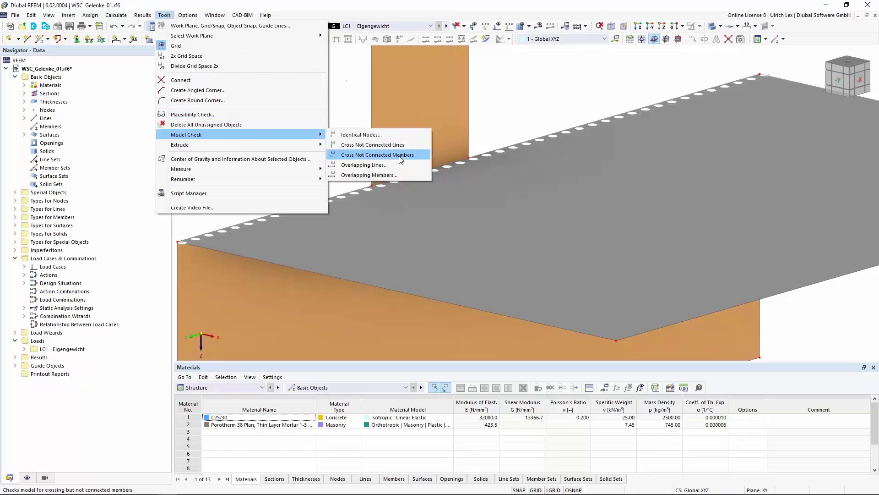
{"action": "left_click", "coordinate": [370, 170]}
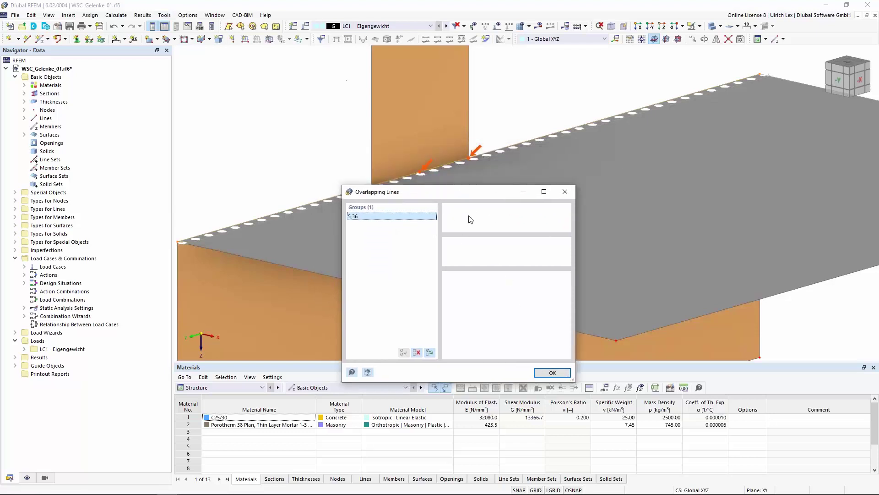
{"action": "left_click", "coordinate": [552, 372]}
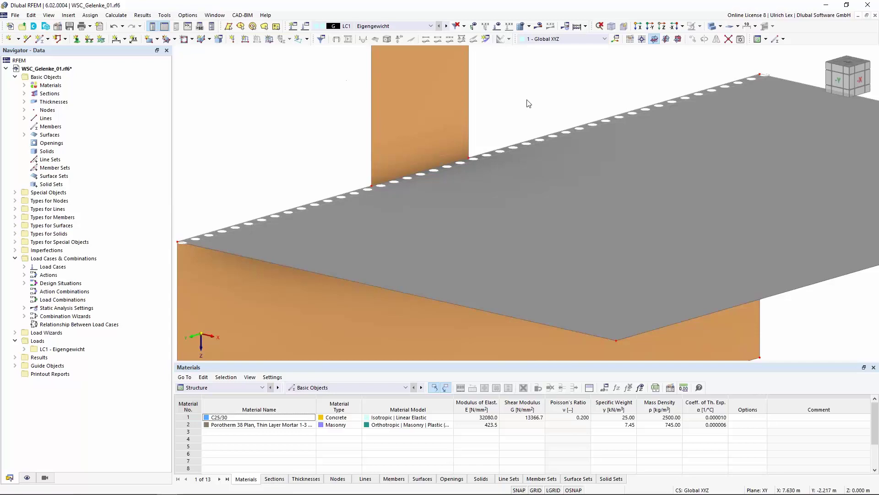
{"action": "scroll", "coordinate": [423, 165], "scroll_direction": "down", "scroll_amount": 2}
{"action": "scroll", "coordinate": [364, 227], "scroll_direction": "down", "scroll_amount": 2}
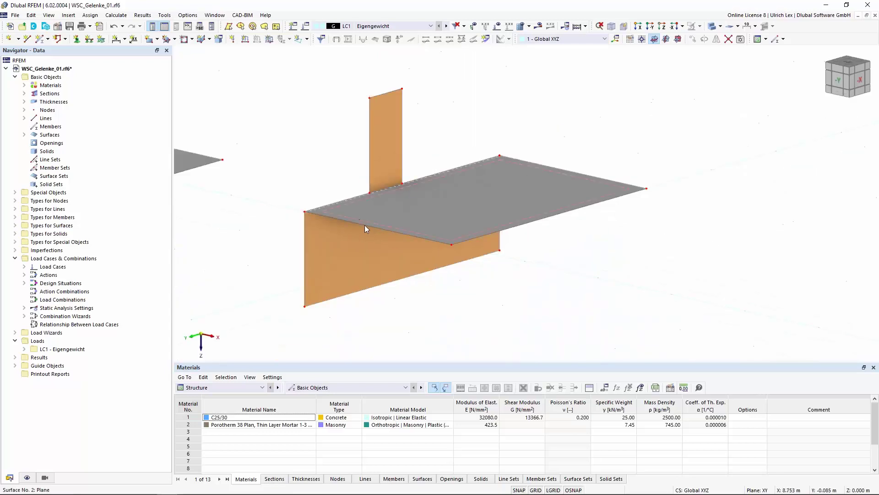
{"action": "scroll", "coordinate": [379, 186], "scroll_direction": "up", "scroll_amount": 2}
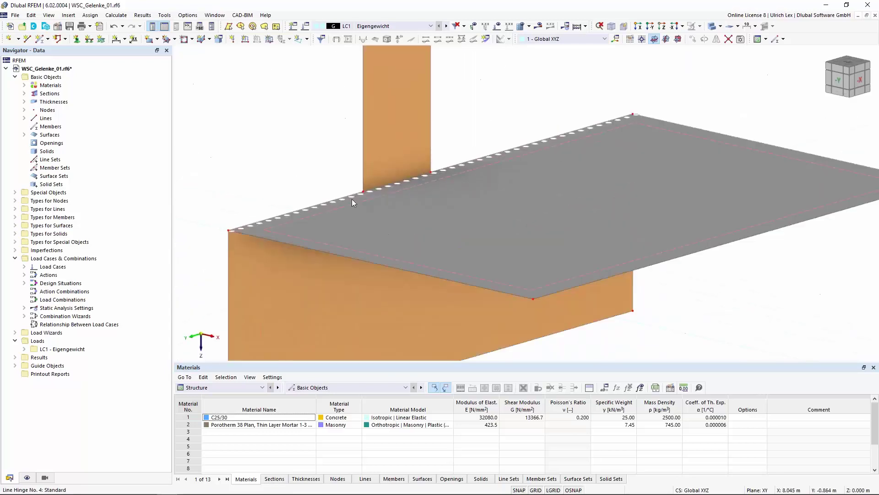
Generate the slab-wall connection hinge for line hinge 4 and confirm
{"action": "double_click", "coordinate": [352, 197]}
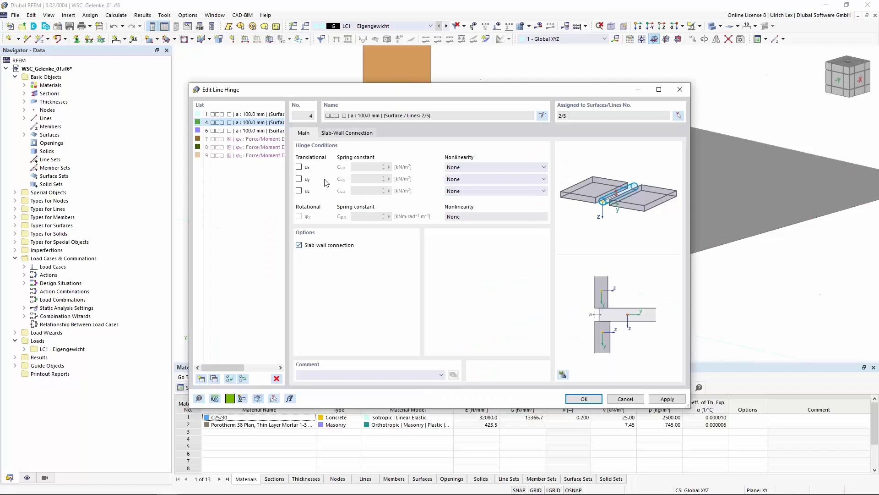
{"action": "left_click", "coordinate": [347, 133]}
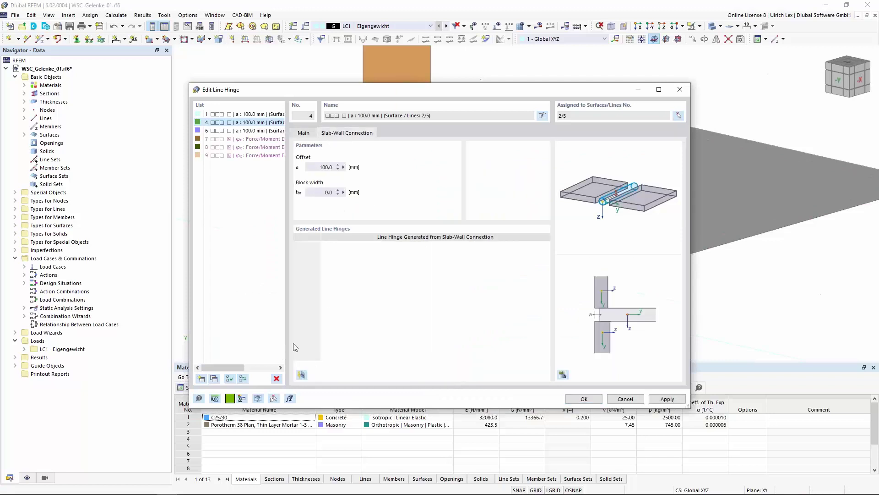
{"action": "left_click", "coordinate": [301, 374]}
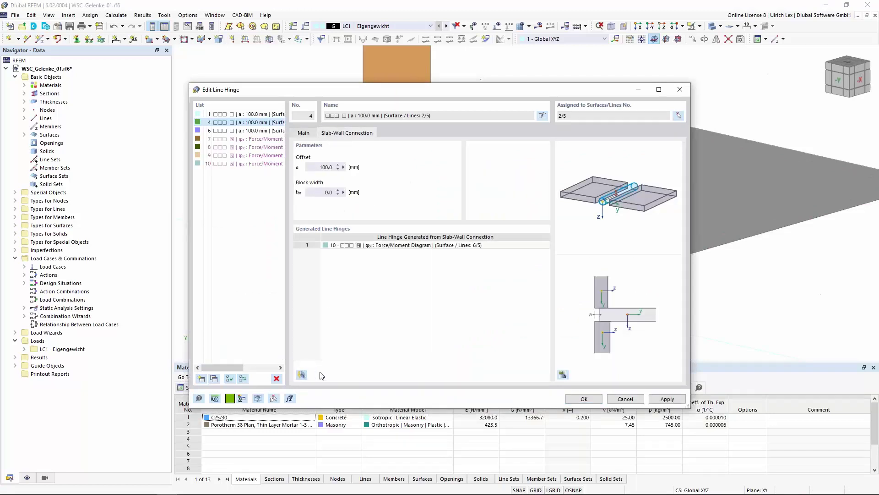
{"action": "left_click", "coordinate": [584, 400]}
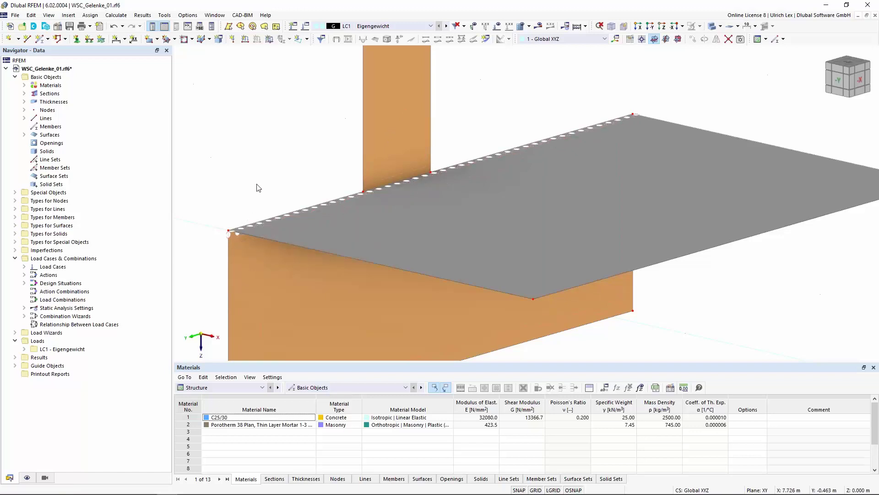
Turn off hinge 4's slab-wall connection, then inspect the slab edge line's properties
{"action": "double_click", "coordinate": [386, 191]}
{"action": "left_click", "coordinate": [300, 245]}
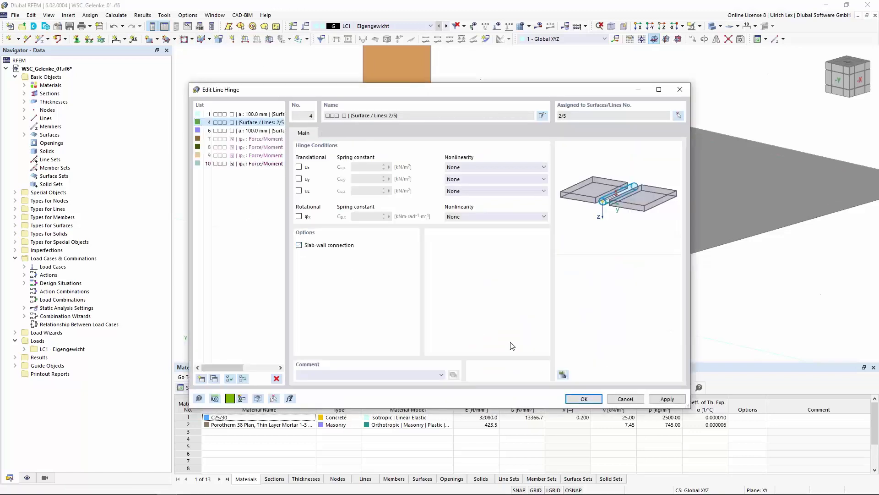
{"action": "left_click", "coordinate": [584, 399]}
{"action": "scroll", "coordinate": [658, 304], "scroll_direction": "down", "scroll_amount": 2}
{"action": "scroll", "coordinate": [658, 304], "scroll_direction": "down", "scroll_amount": 2}
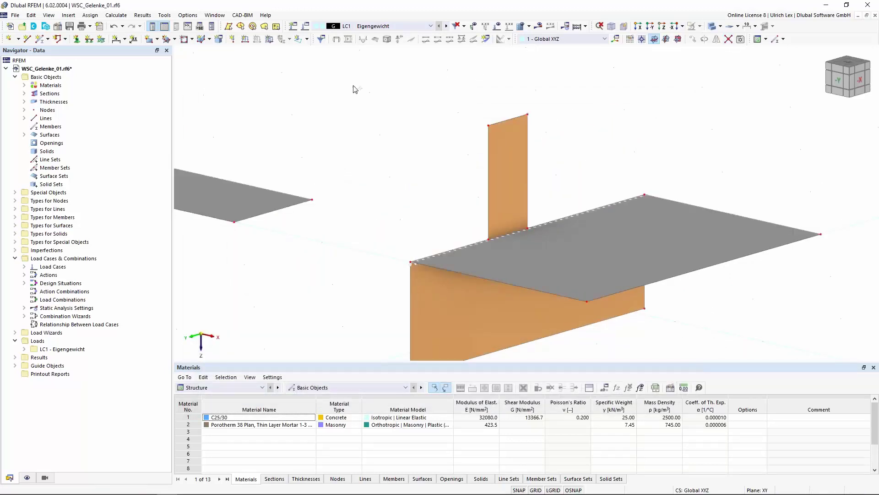
{"action": "left_click_drag", "start_coordinate": [354, 89], "coordinate": [835, 342]}
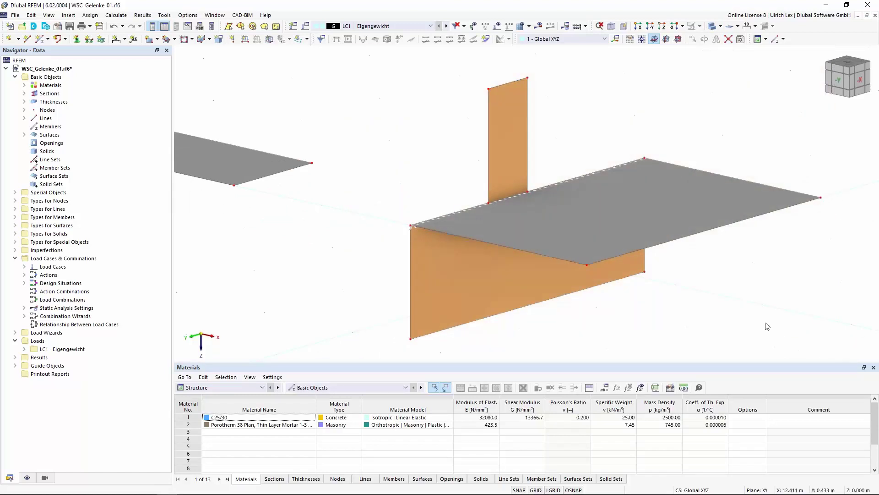
{"action": "scroll", "coordinate": [507, 196], "scroll_direction": "up", "scroll_amount": 2}
{"action": "scroll", "coordinate": [507, 196], "scroll_direction": "up", "scroll_amount": 1}
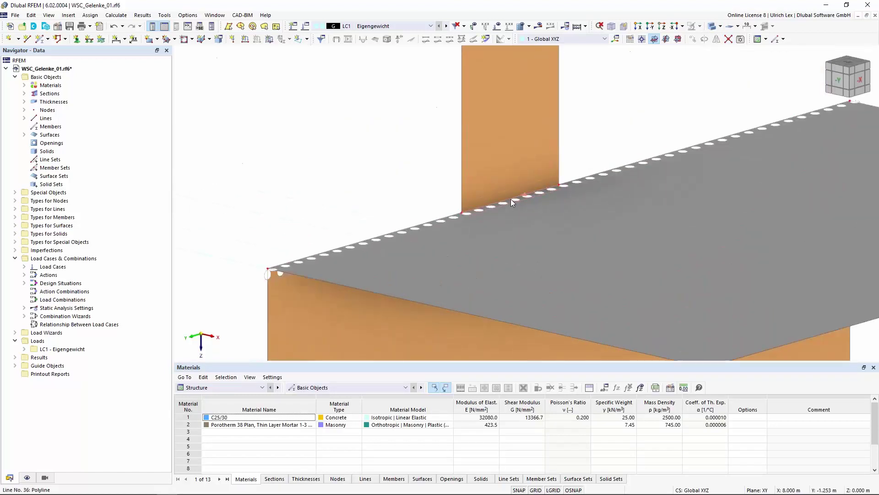
{"action": "double_click", "coordinate": [501, 201]}
{"action": "left_click", "coordinate": [633, 413]}
Re-enable the slab-wall connection on the slab edge hinge, generating hinge 11, and confirm
{"action": "double_click", "coordinate": [448, 221]}
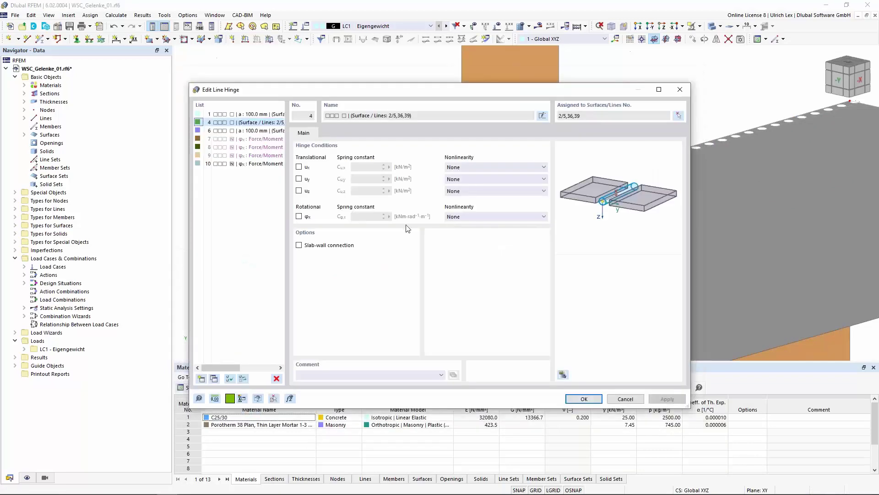
{"action": "left_click", "coordinate": [298, 246]}
{"action": "left_click", "coordinate": [342, 135]}
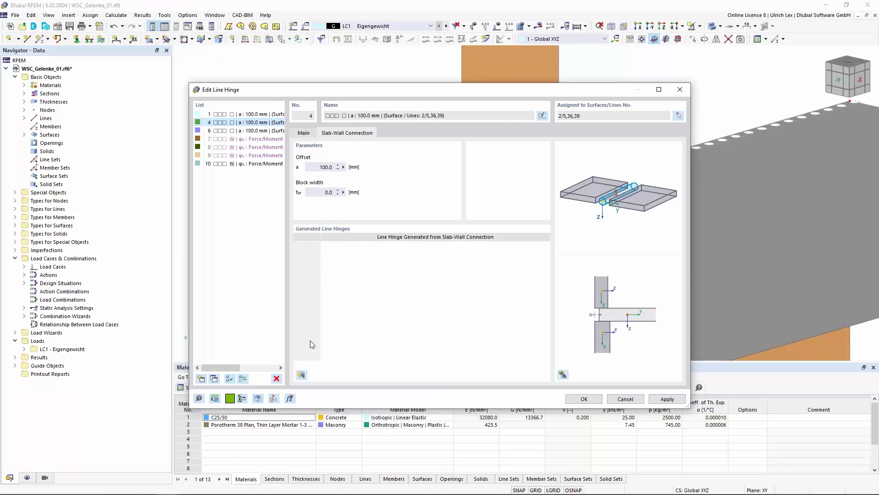
{"action": "left_click", "coordinate": [303, 374]}
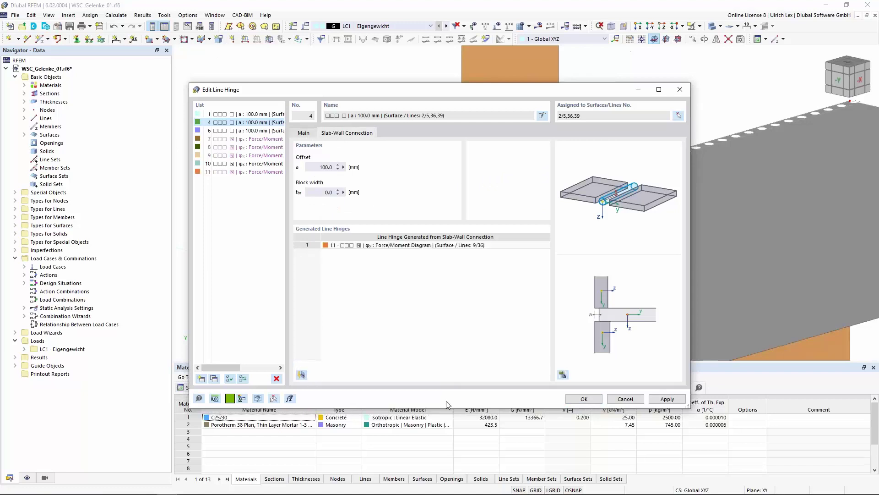
{"action": "left_click", "coordinate": [584, 399]}
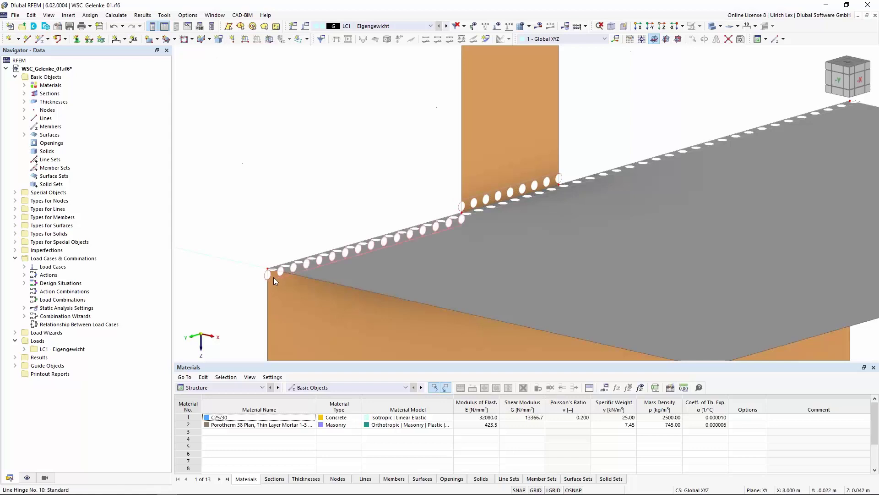
{"action": "scroll", "coordinate": [307, 164], "scroll_direction": "down", "scroll_amount": 3}
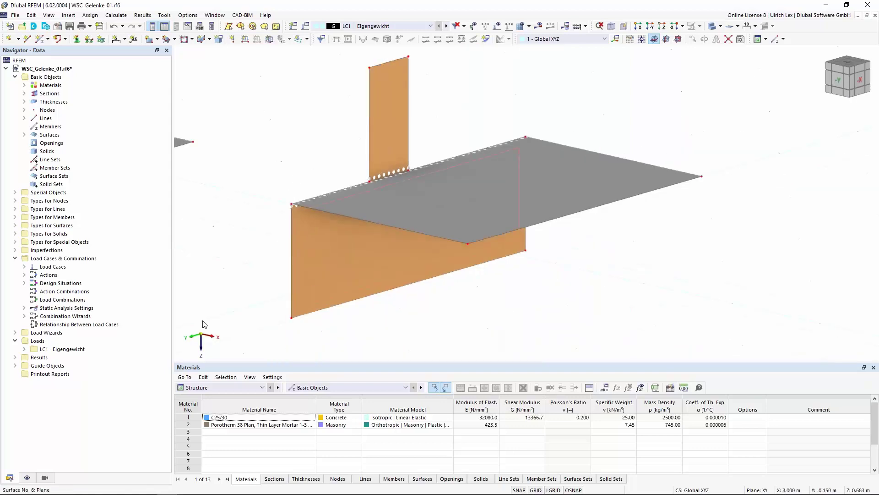
{"action": "mouse_move", "coordinate": [167, 485]}
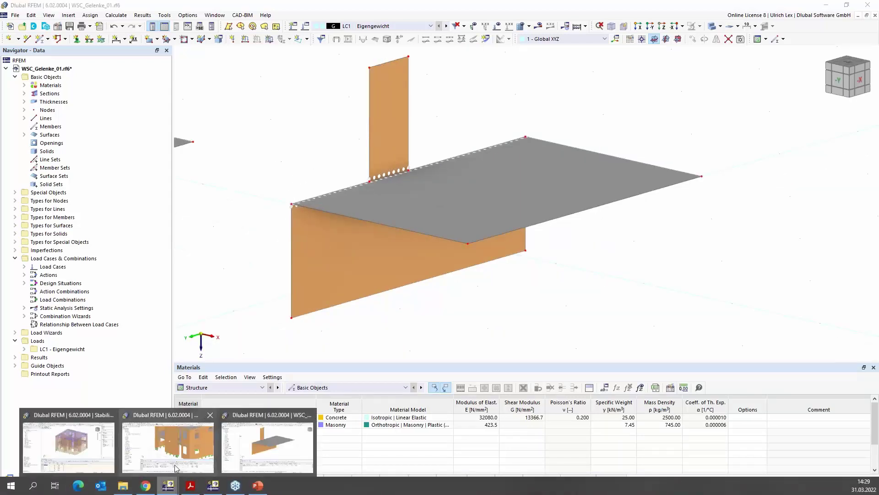
Switch to the Eingabedatei.rf6 house model and orbit to view it from below
{"action": "left_click", "coordinate": [178, 450]}
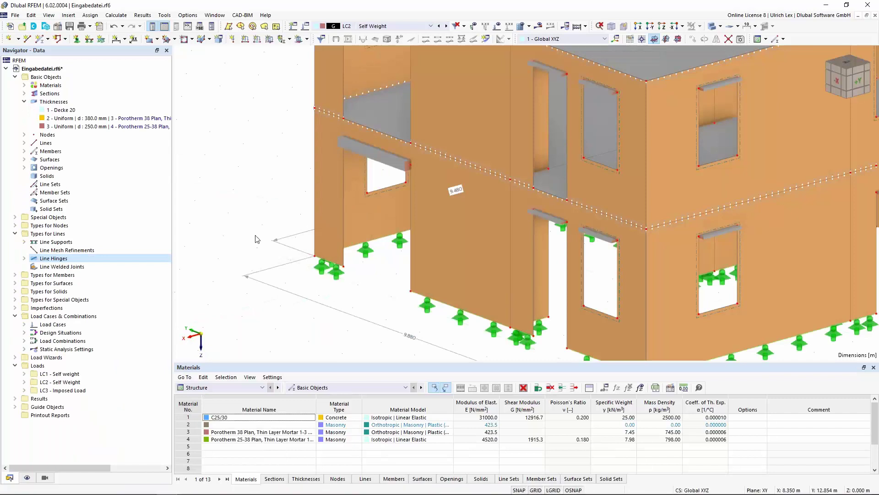
{"action": "scroll", "coordinate": [249, 271], "scroll_direction": "down", "scroll_amount": 5}
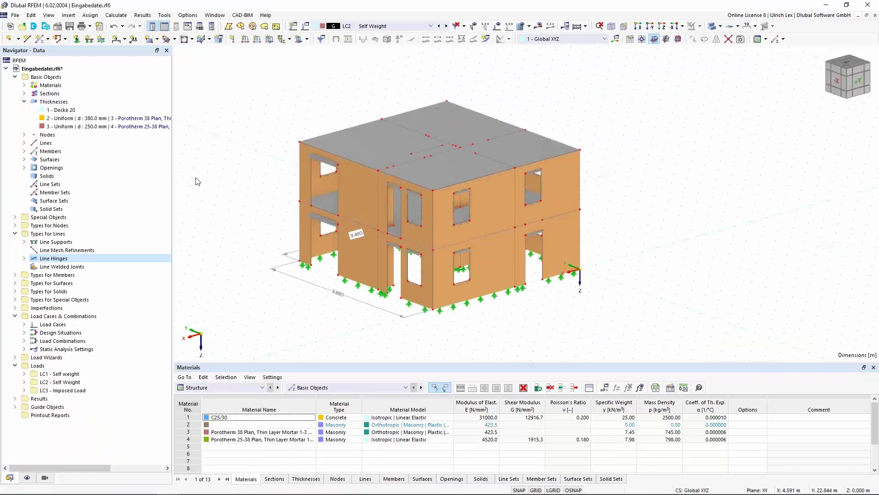
{"action": "scroll", "coordinate": [233, 178], "scroll_direction": "up", "scroll_amount": 1}
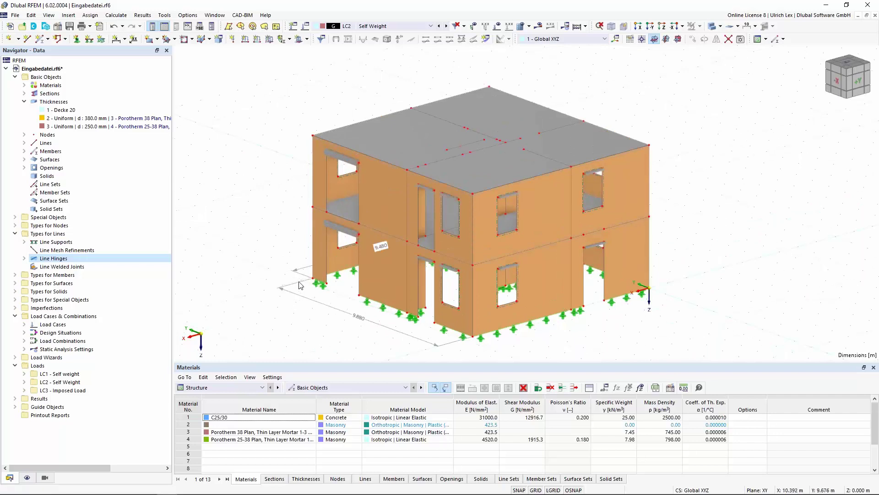
{"action": "scroll", "coordinate": [314, 230], "scroll_direction": "up", "scroll_amount": 1}
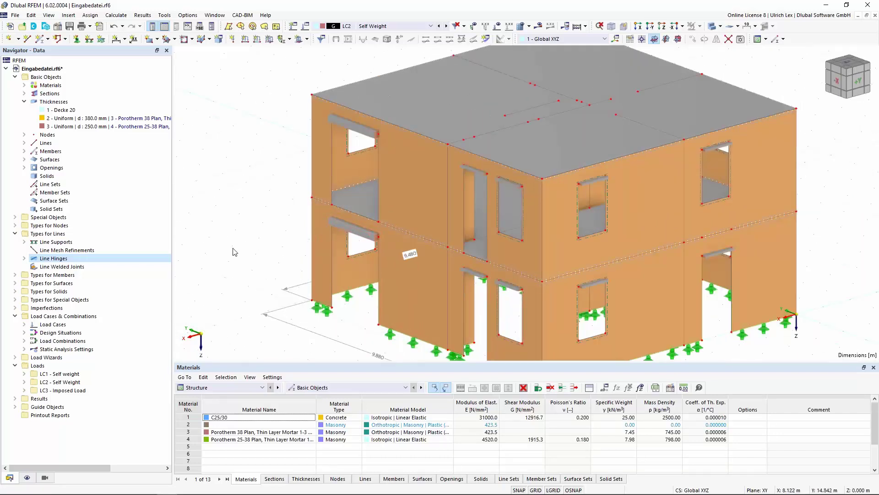
{"action": "scroll", "coordinate": [282, 165], "scroll_direction": "down", "scroll_amount": 1}
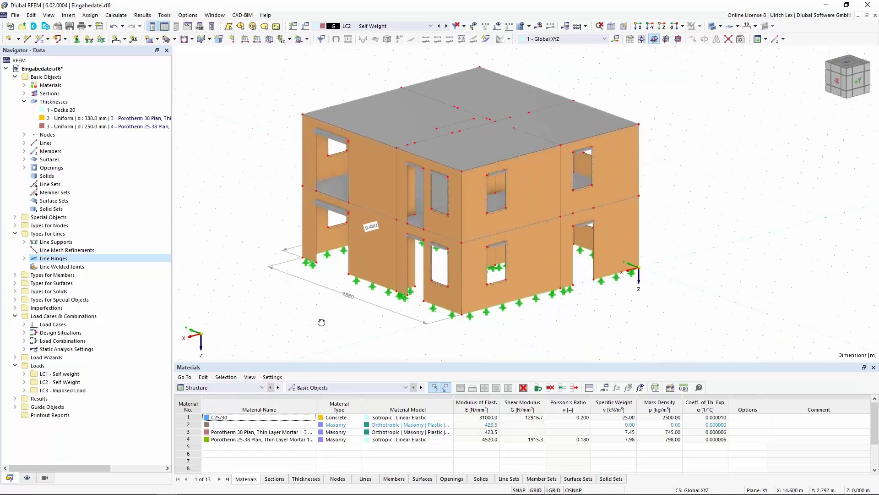
{"action": "middle_click_drag", "start_coordinate": [321, 322], "coordinate": [340, 310], "text": "ctrl"}
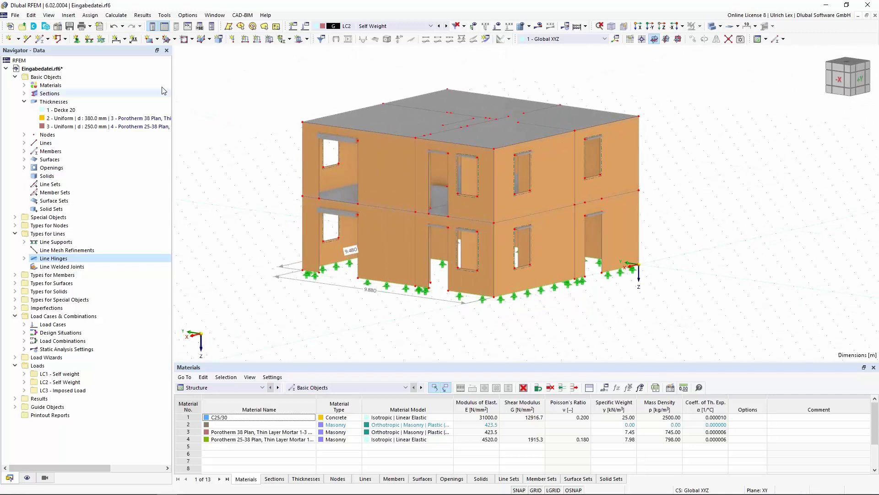
In Calculate > Mesh Settings keep the 0.250 m target length and generate the mesh with OK & Apply
{"action": "left_click", "coordinate": [122, 16]}
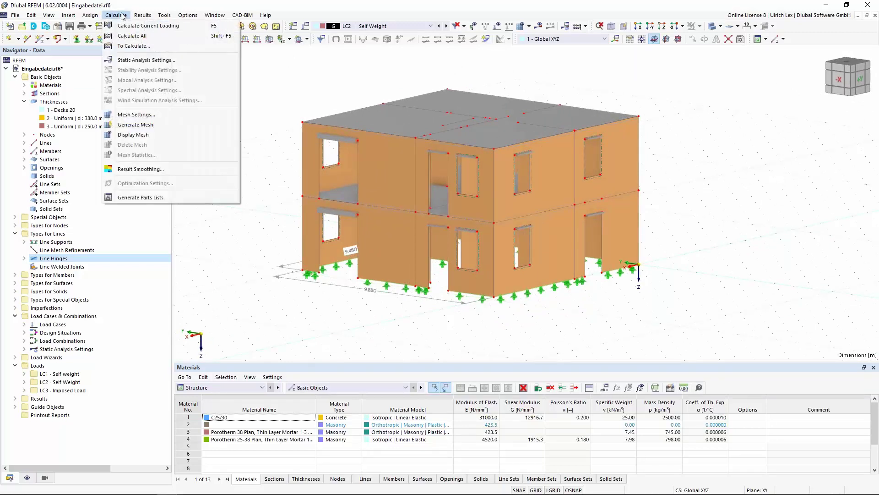
{"action": "left_click", "coordinate": [158, 114]}
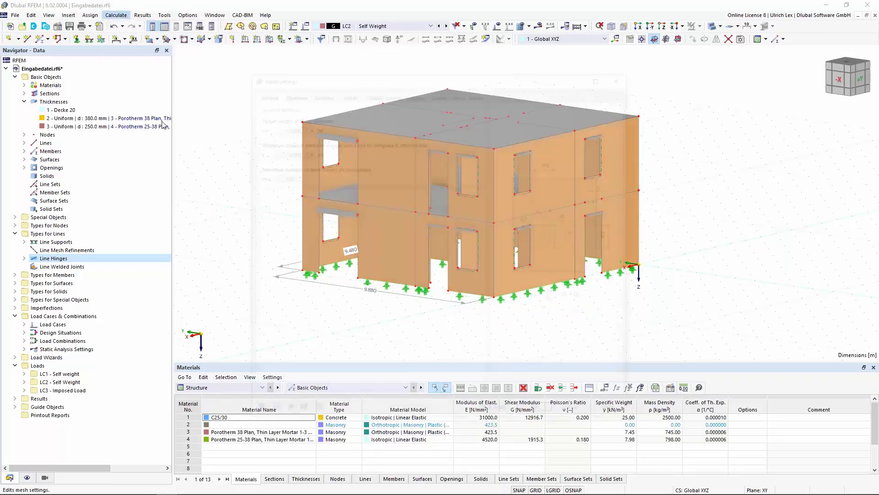
{"action": "left_click_drag", "start_coordinate": [444, 78], "coordinate": [645, 71]}
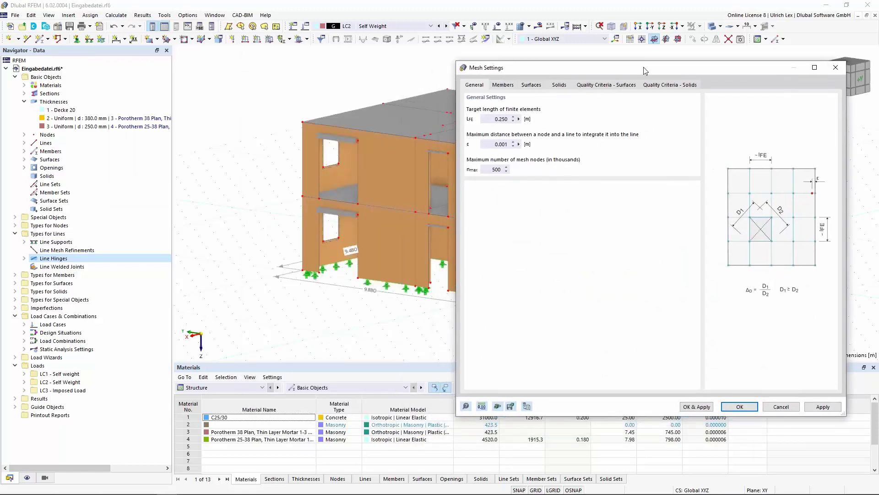
{"action": "left_click_drag", "start_coordinate": [647, 73], "coordinate": [675, 60]}
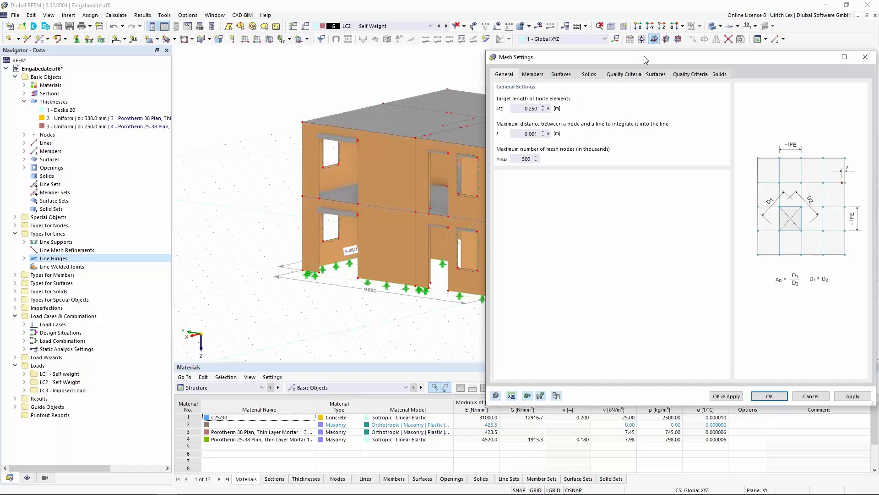
{"action": "left_click_drag", "start_coordinate": [644, 60], "coordinate": [658, 59]}
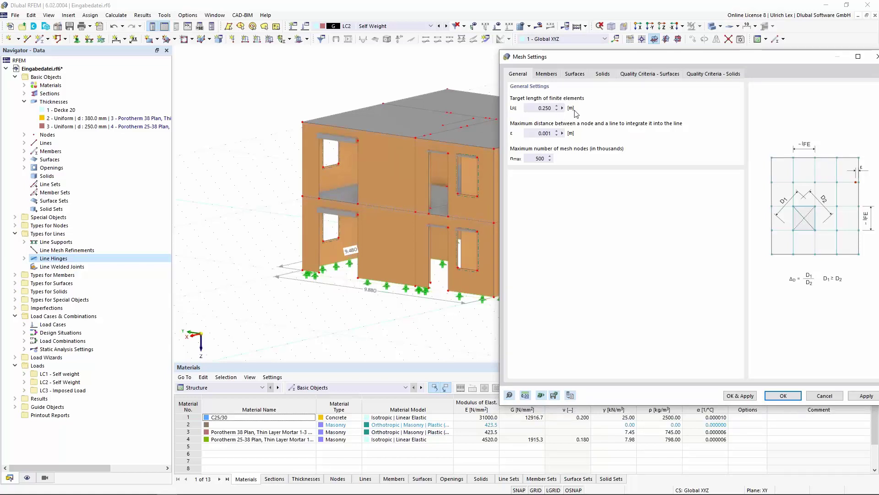
{"action": "left_click_drag", "start_coordinate": [751, 58], "coordinate": [686, 50]}
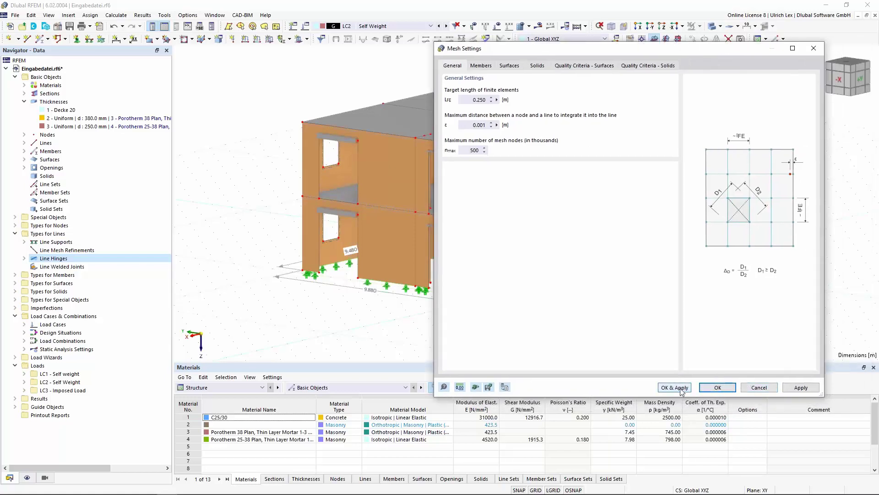
{"action": "left_click", "coordinate": [674, 388]}
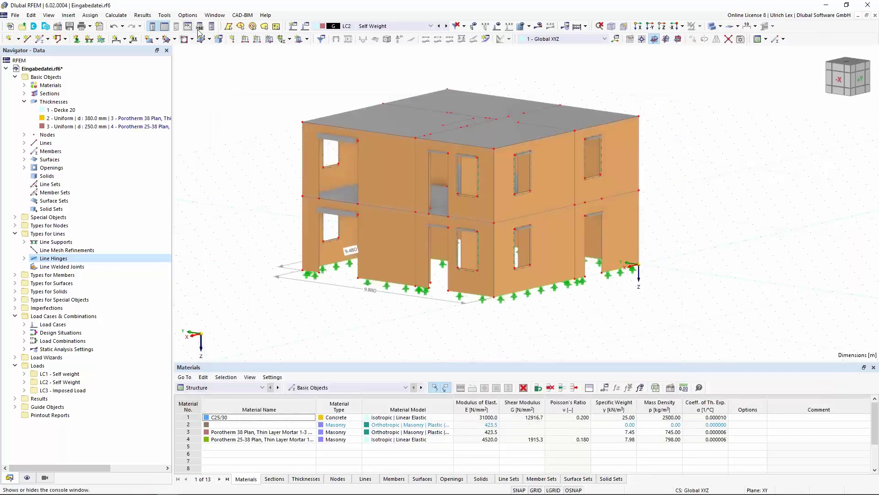
{"action": "left_click", "coordinate": [119, 15]}
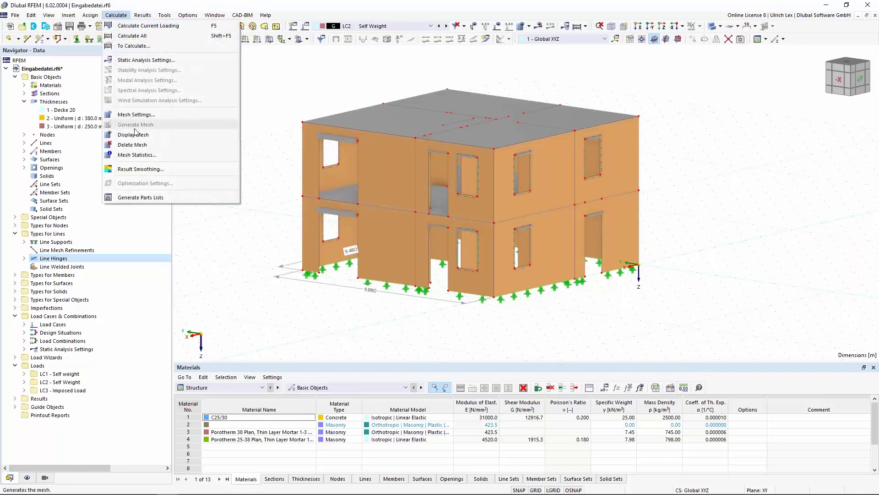
{"action": "left_click", "coordinate": [152, 138]}
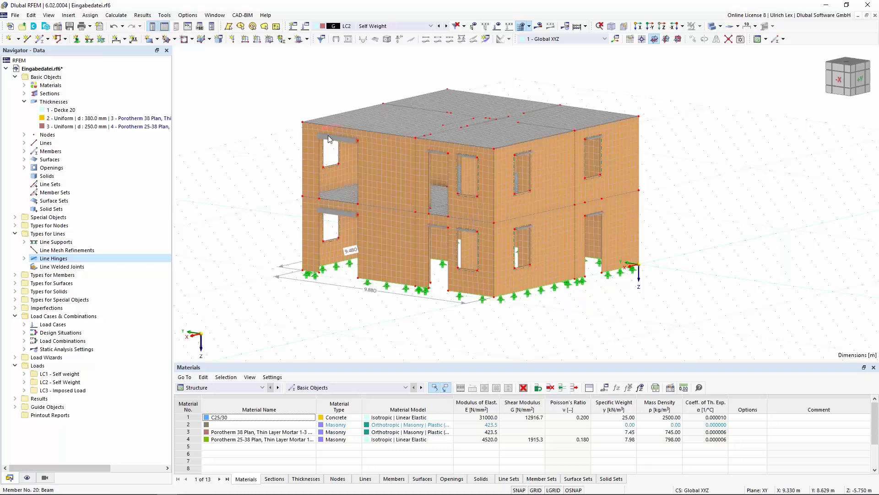
{"action": "scroll", "coordinate": [322, 121], "scroll_direction": "up", "scroll_amount": 2}
{"action": "scroll", "coordinate": [312, 116], "scroll_direction": "up", "scroll_amount": 3}
{"action": "scroll", "coordinate": [294, 103], "scroll_direction": "down", "scroll_amount": 2}
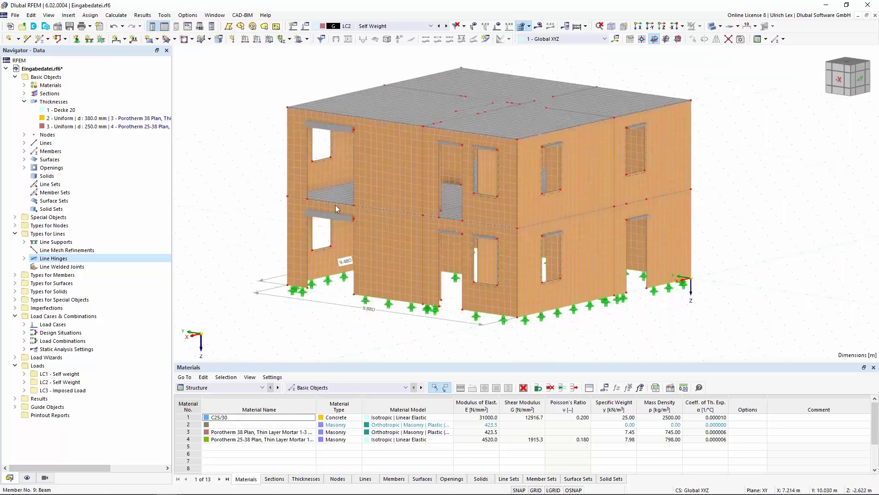
{"action": "scroll", "coordinate": [352, 226], "scroll_direction": "up", "scroll_amount": 1}
{"action": "scroll", "coordinate": [352, 226], "scroll_direction": "up", "scroll_amount": 2}
{"action": "scroll", "coordinate": [351, 227], "scroll_direction": "up", "scroll_amount": 1}
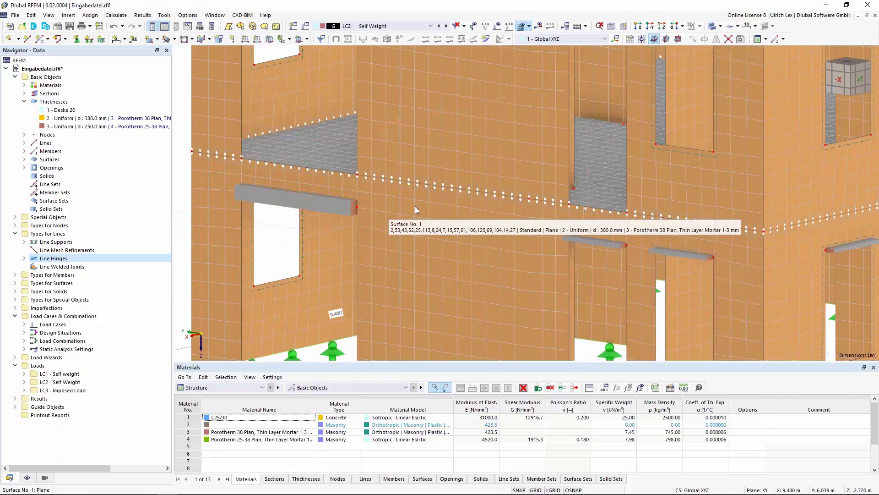
{"action": "scroll", "coordinate": [415, 208], "scroll_direction": "down", "scroll_amount": 2}
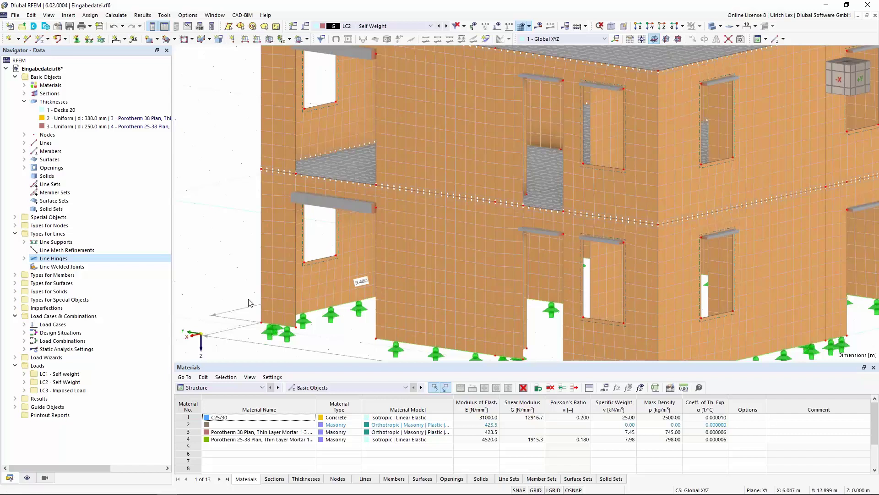
{"action": "scroll", "coordinate": [249, 302], "scroll_direction": "down", "scroll_amount": 1}
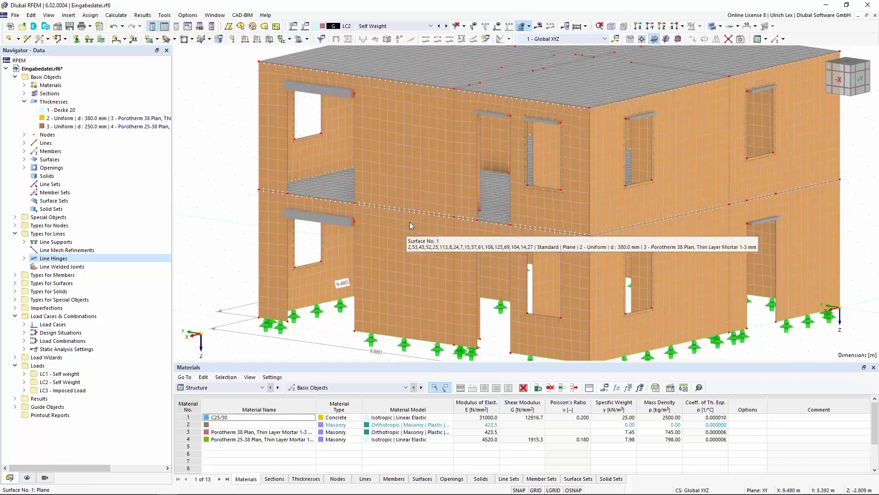
{"action": "scroll", "coordinate": [404, 226], "scroll_direction": "down", "scroll_amount": 1}
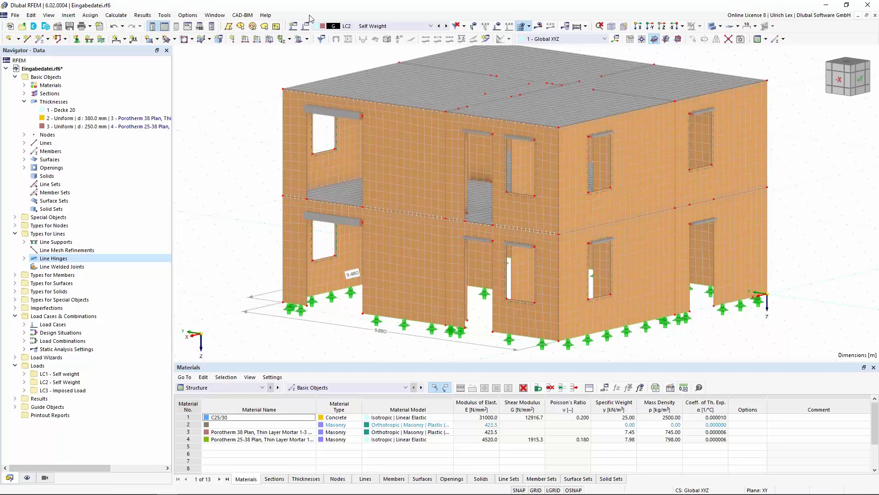
In Load Cases & Combinations, select LC2 and edit its static analysis settings SA3
{"action": "left_click", "coordinate": [305, 28]}
{"action": "left_click", "coordinate": [269, 29]}
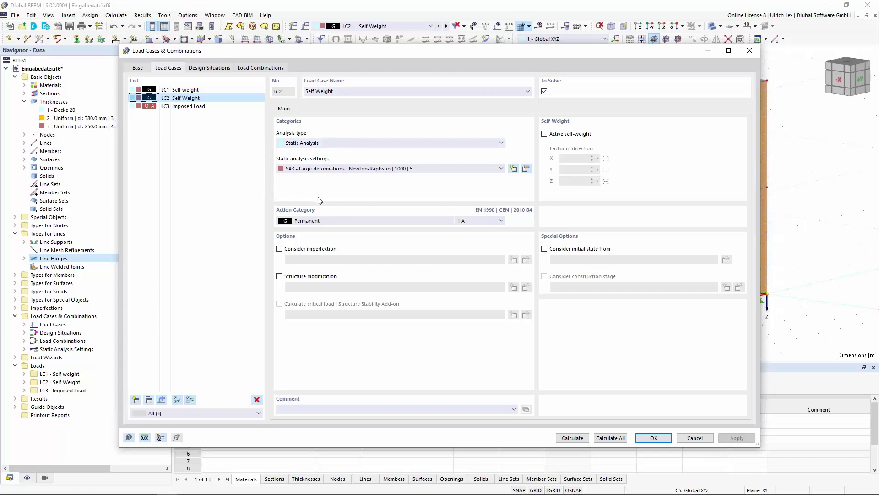
{"action": "left_click", "coordinate": [527, 169]}
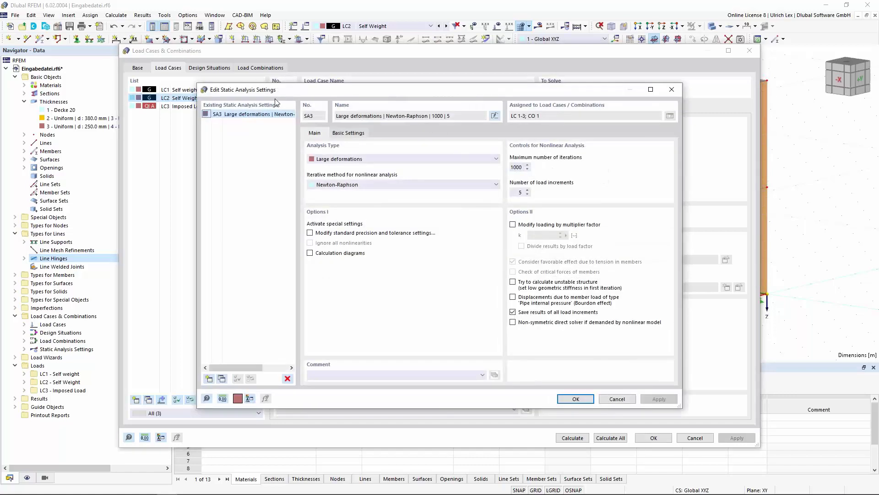
Review the SA3 analysis type choices and keep Large deformations with Newton-Raphson
{"action": "left_click", "coordinate": [394, 159]}
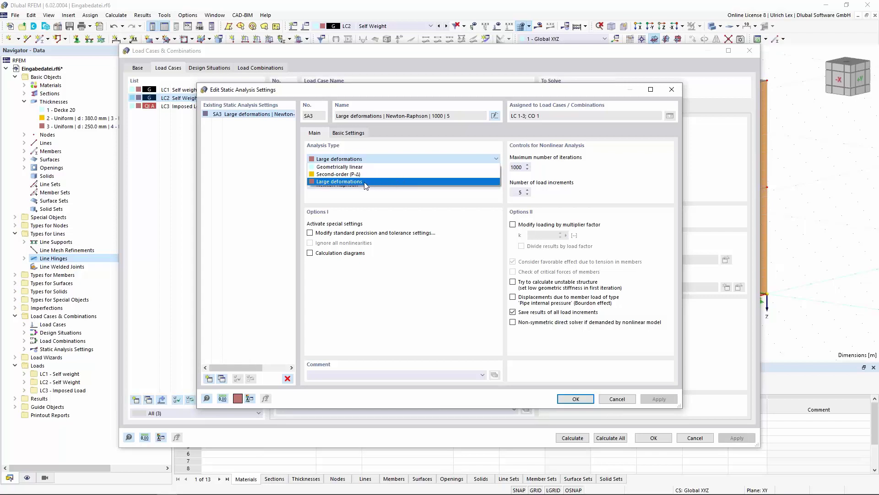
{"action": "left_click", "coordinate": [389, 147]}
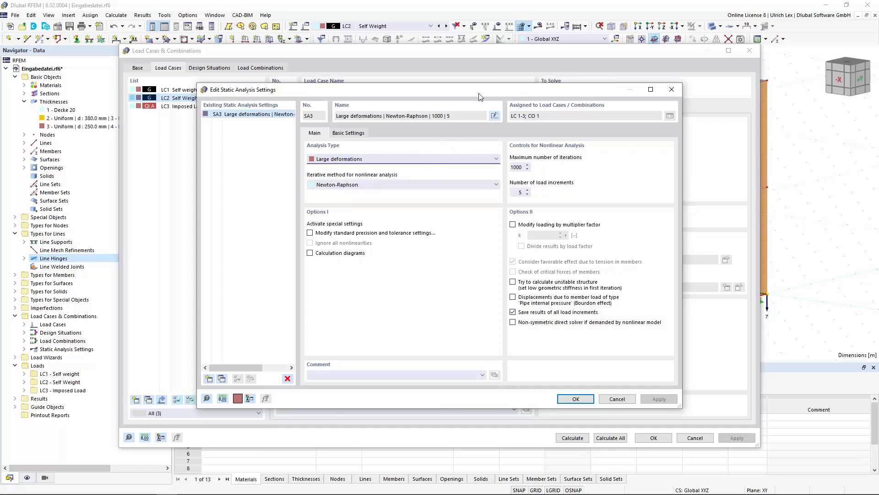
{"action": "left_click_drag", "start_coordinate": [481, 92], "coordinate": [512, 76]}
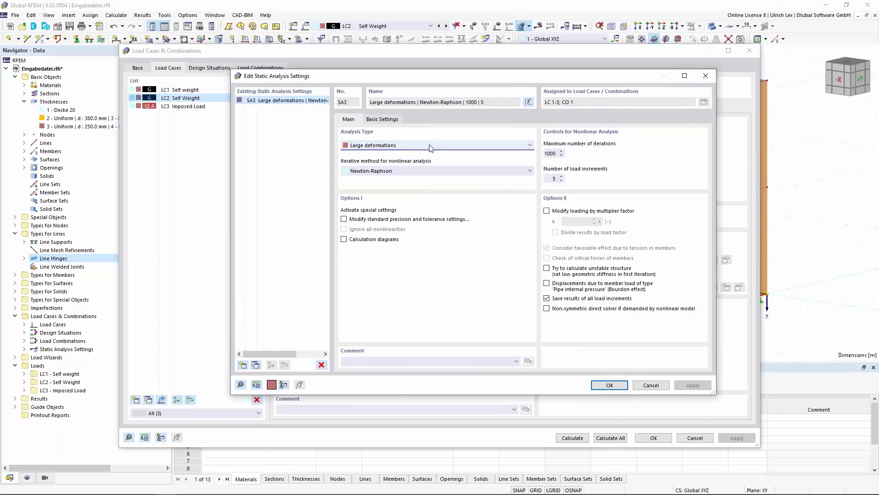
{"action": "left_click", "coordinate": [408, 146]}
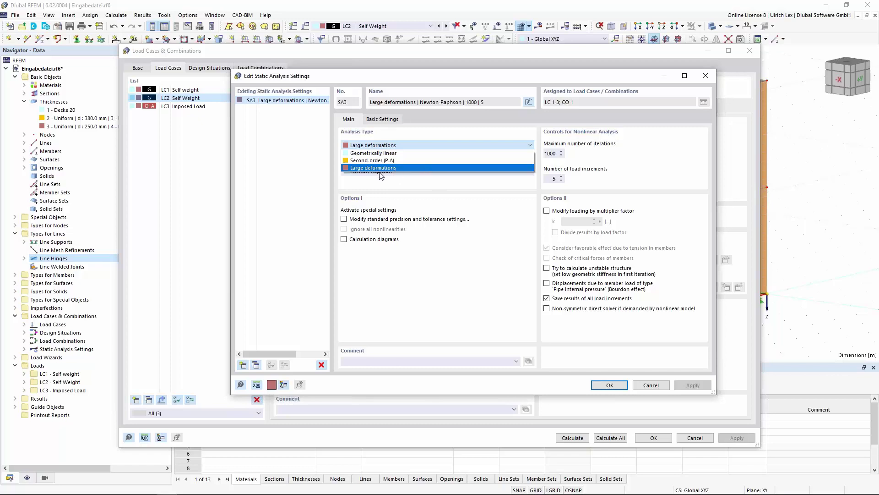
{"action": "left_click", "coordinate": [388, 170]}
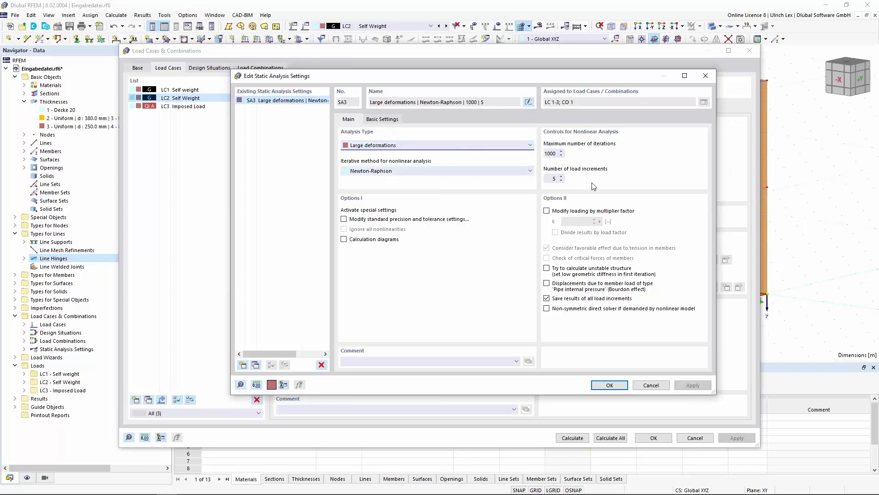
{"action": "left_click_drag", "start_coordinate": [622, 76], "coordinate": [588, 72]}
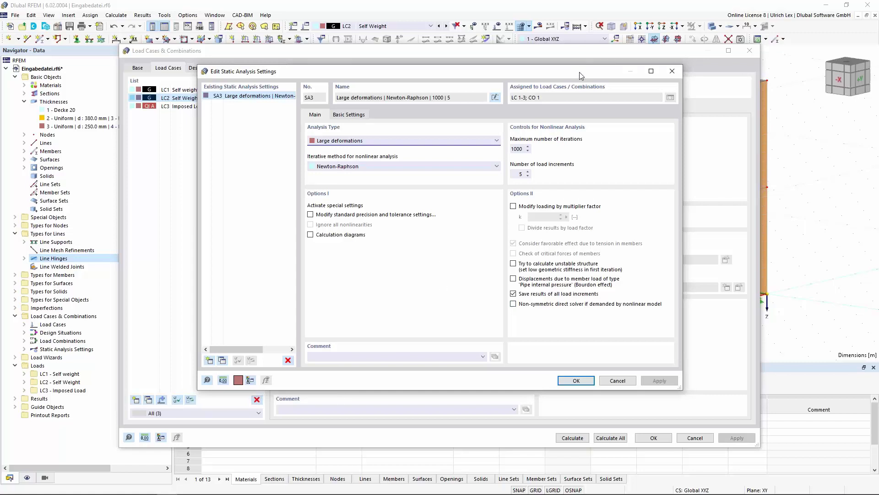
{"action": "left_click_drag", "start_coordinate": [580, 70], "coordinate": [574, 50]}
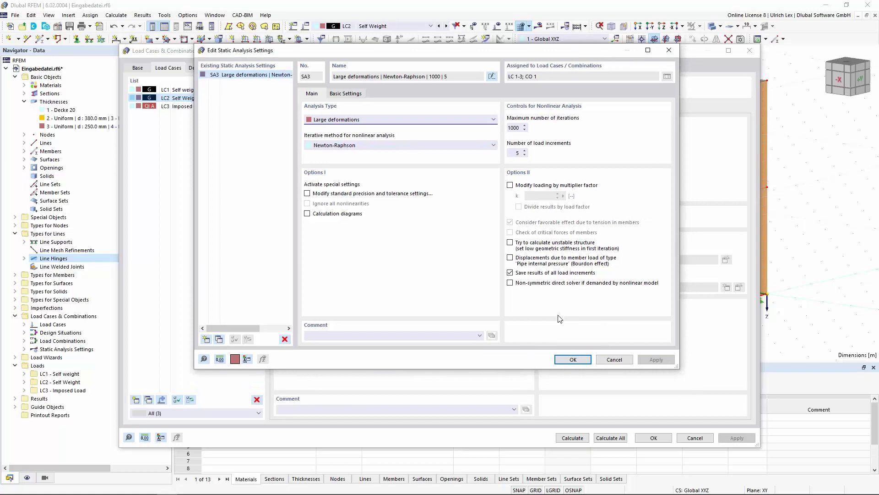
Cancel the analysis settings and confirm the Load Cases & Combinations dialog
{"action": "left_click", "coordinate": [612, 360]}
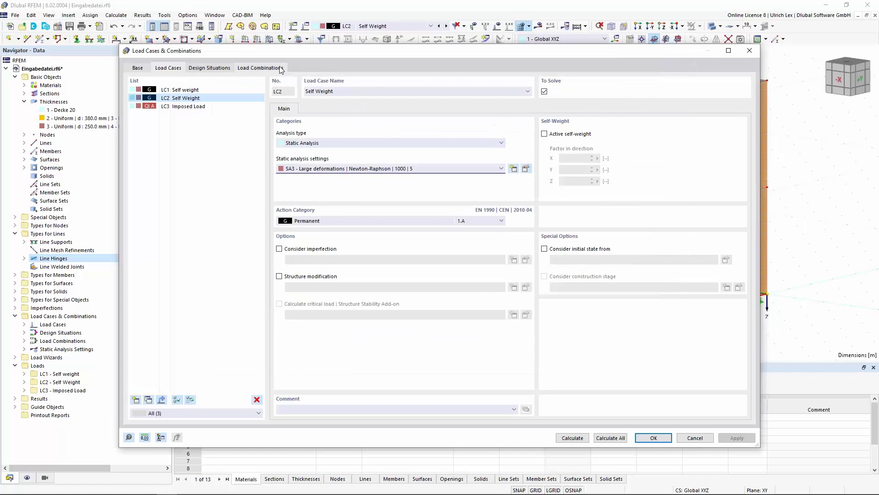
{"action": "left_click", "coordinate": [663, 438]}
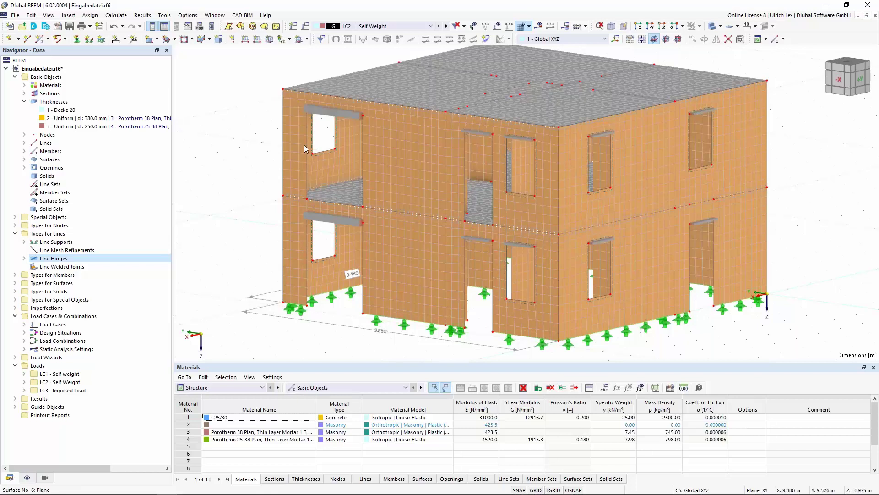
{"action": "scroll", "coordinate": [330, 199], "scroll_direction": "down", "scroll_amount": 2}
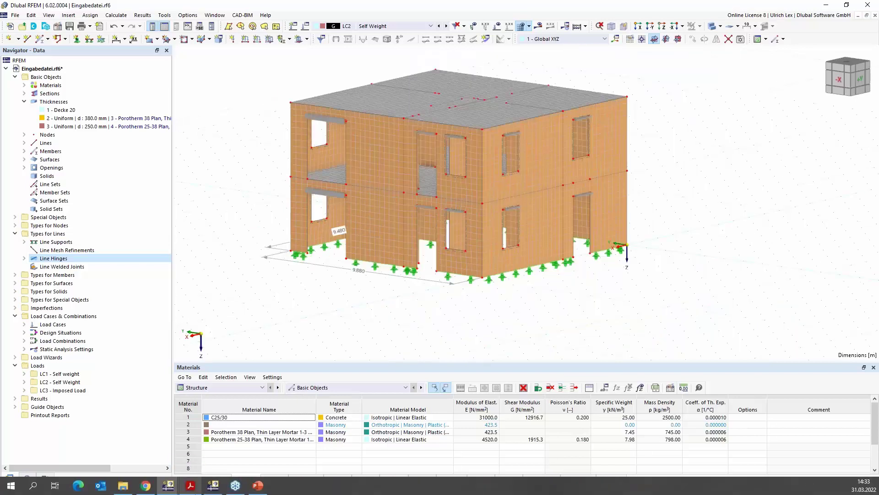
Switch to the calculated Berechnungsdatei_m_E results file and resize its Summary panel up and back
{"action": "left_click", "coordinate": [185, 470]}
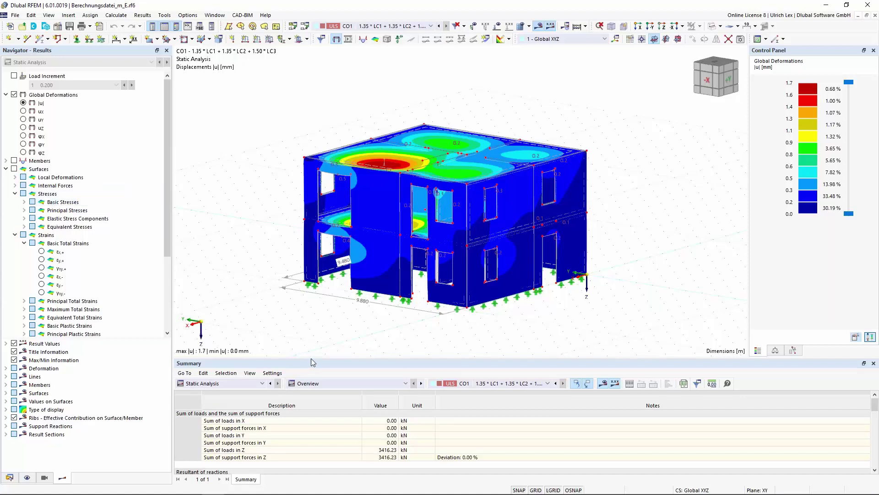
{"action": "left_click_drag", "start_coordinate": [311, 358], "coordinate": [208, 287]}
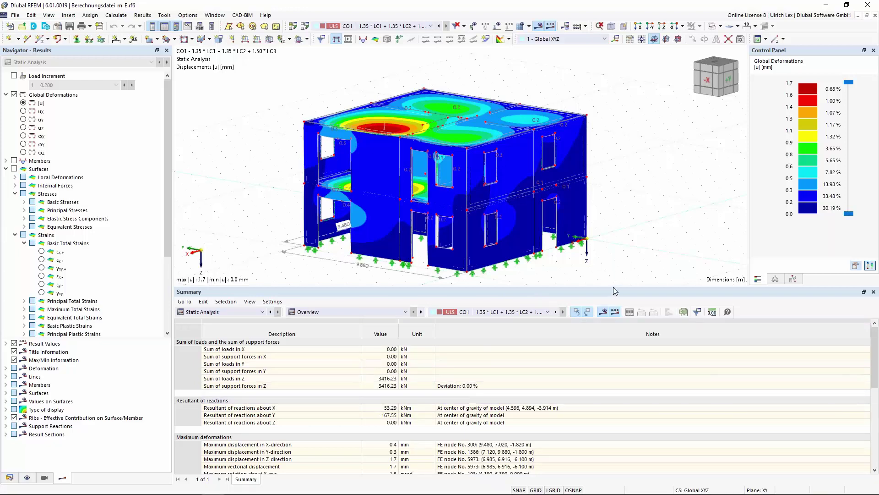
{"action": "left_click_drag", "start_coordinate": [614, 287], "coordinate": [614, 333]}
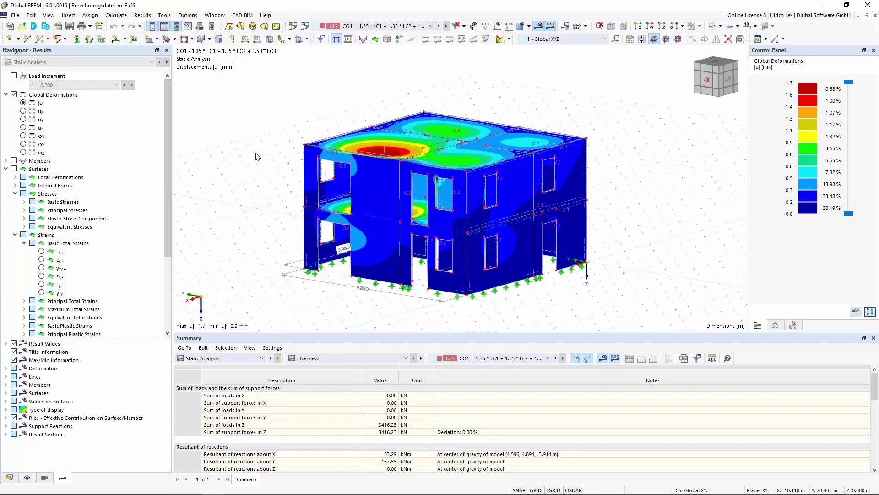
Select the left wall surface and show only that part of the structure via Visibility mode
{"action": "left_click", "coordinate": [54, 197]}
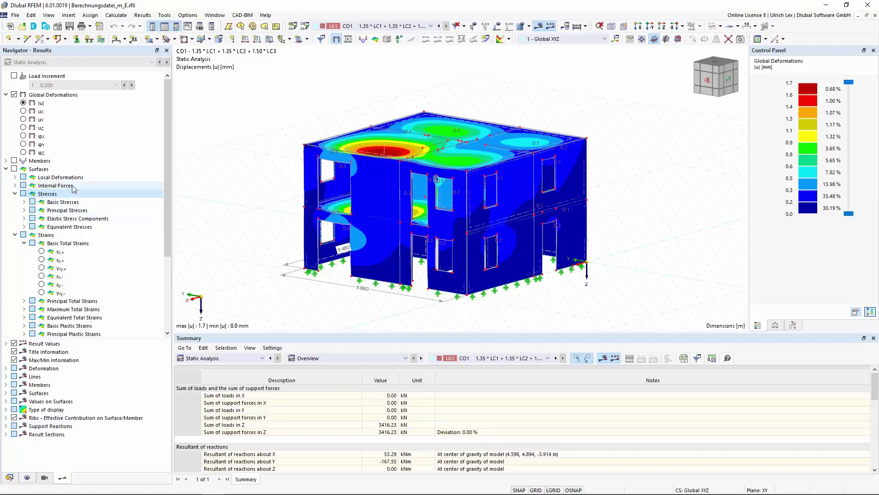
{"action": "scroll", "coordinate": [73, 187], "scroll_direction": "down", "scroll_amount": 2}
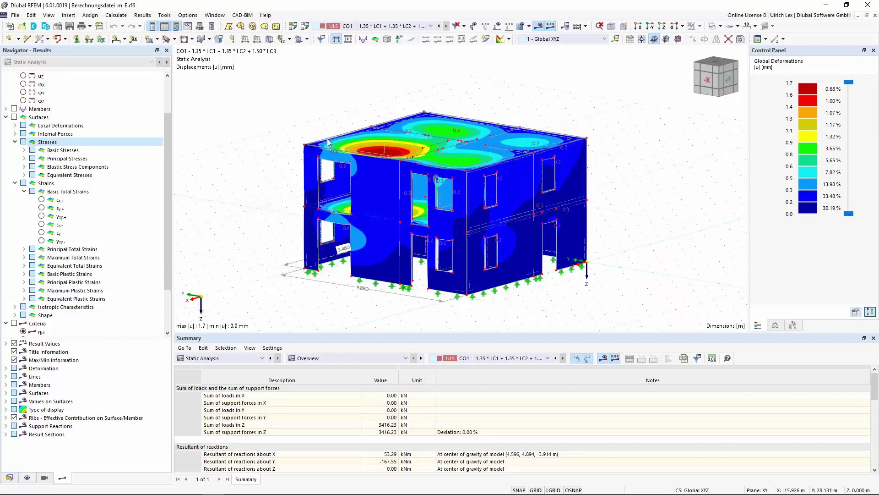
{"action": "scroll", "coordinate": [323, 145], "scroll_direction": "up", "scroll_amount": 2}
{"action": "scroll", "coordinate": [303, 151], "scroll_direction": "up", "scroll_amount": 1}
{"action": "scroll", "coordinate": [283, 159], "scroll_direction": "up", "scroll_amount": 1}
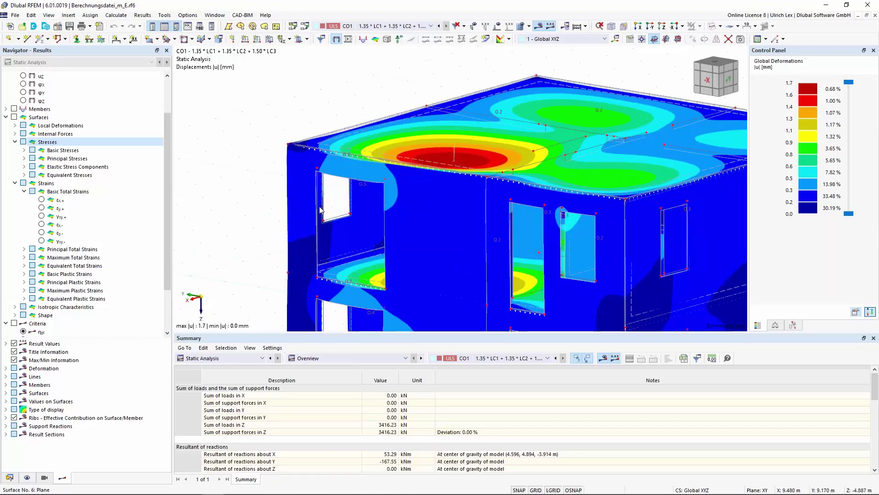
{"action": "left_click", "coordinate": [305, 160]}
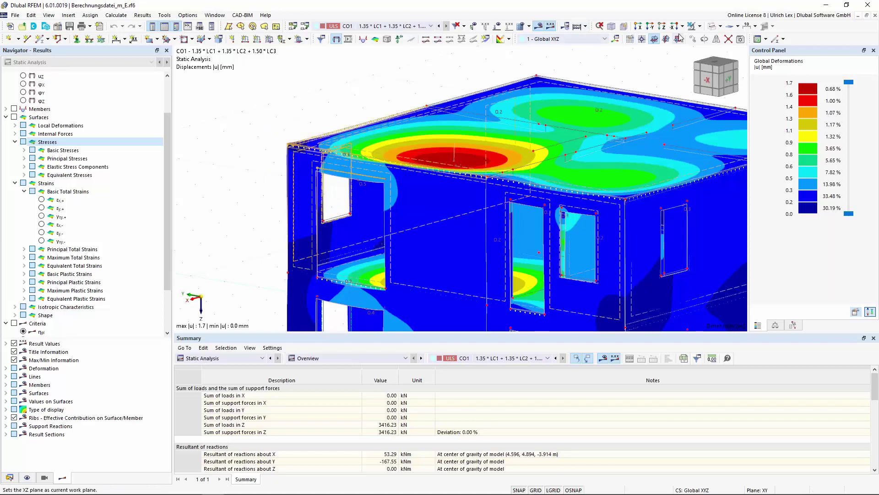
{"action": "left_click", "coordinate": [700, 26]}
{"action": "left_click", "coordinate": [701, 39]}
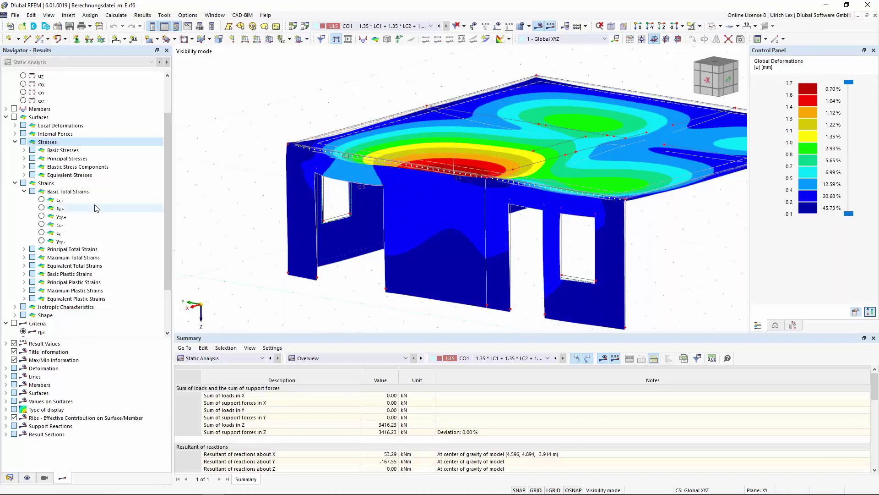
Display basic total strains εx,-, then εy,-, then εy,+ on the visible walls and slab
{"action": "left_click", "coordinate": [41, 225]}
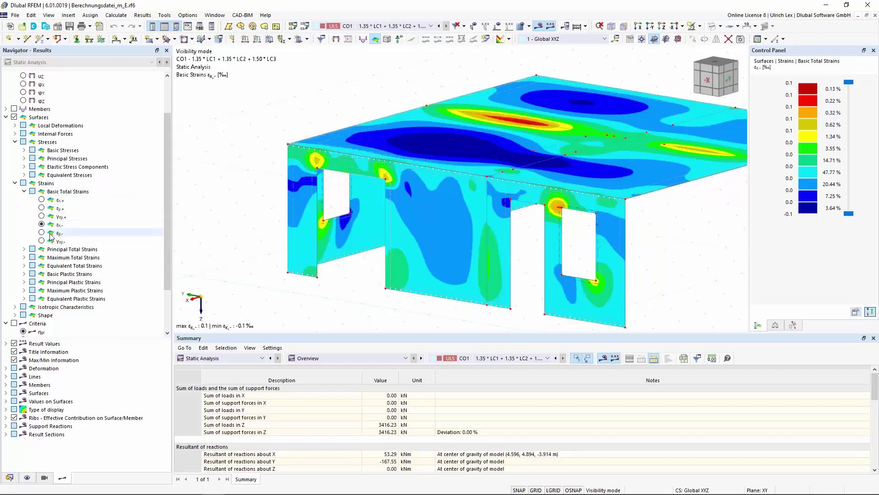
{"action": "left_click", "coordinate": [41, 233]}
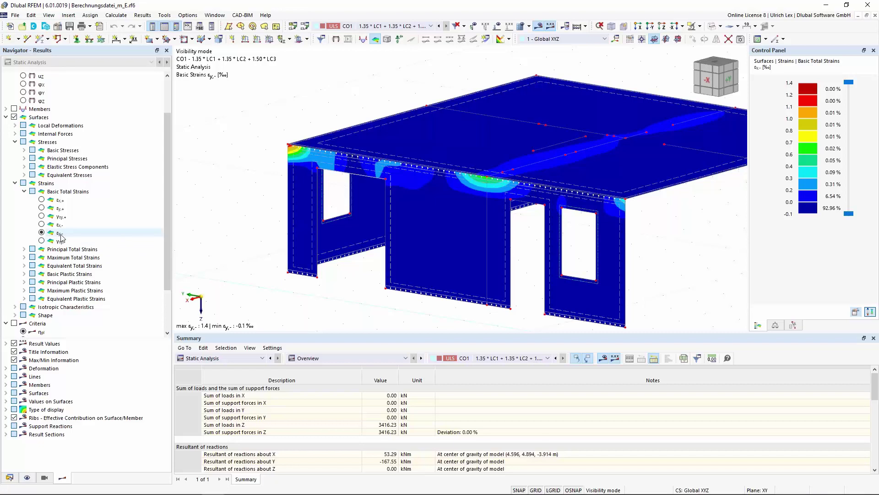
{"action": "left_click", "coordinate": [41, 208]}
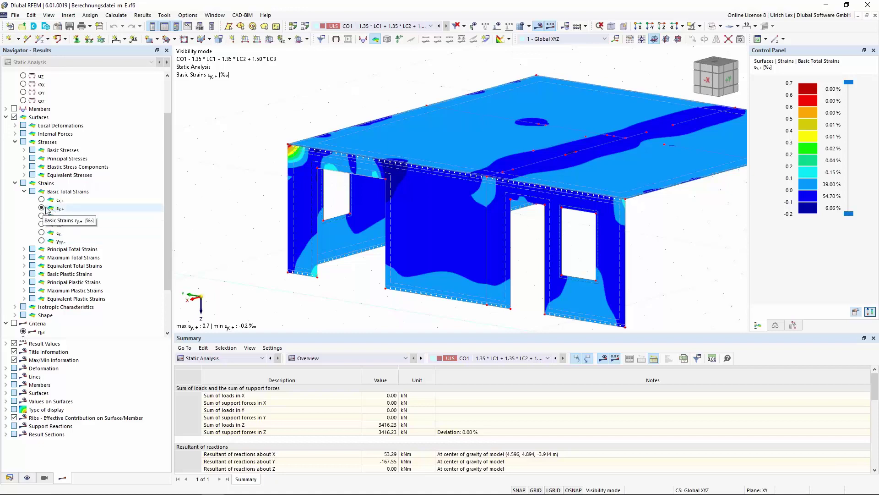
{"action": "middle_click_drag", "start_coordinate": [257, 140], "coordinate": [250, 161], "text": "ctrl"}
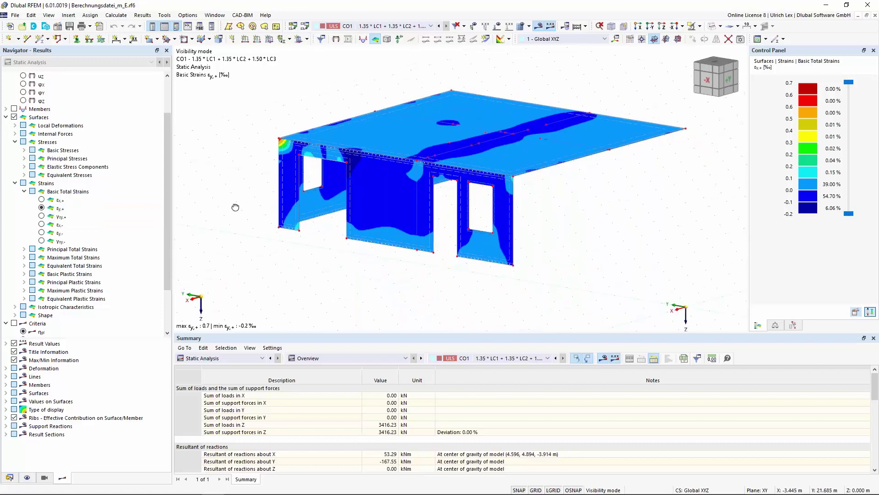
{"action": "mouse_move", "coordinate": [235, 206]}
{"action": "middle_mouse_down", "text": "ctrl"}
{"action": "mouse_move", "coordinate": [263, 190]}
{"action": "mouse_move", "coordinate": [254, 180]}
{"action": "mouse_move", "coordinate": [236, 197]}
{"action": "mouse_move", "coordinate": [244, 193]}
{"action": "mouse_move", "coordinate": [240, 215]}
{"action": "mouse_move", "coordinate": [255, 237]}
{"action": "middle_mouse_up", "text": "ctrl"}
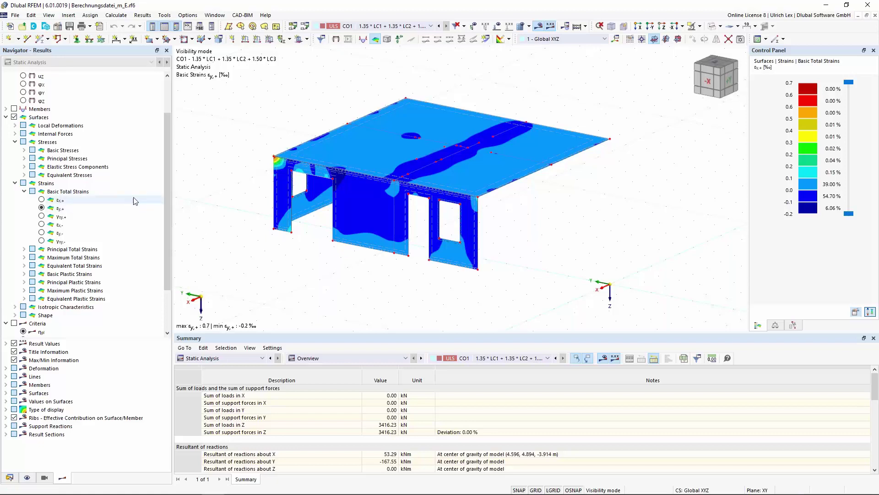
{"action": "scroll", "coordinate": [137, 177], "scroll_direction": "down", "scroll_amount": 1}
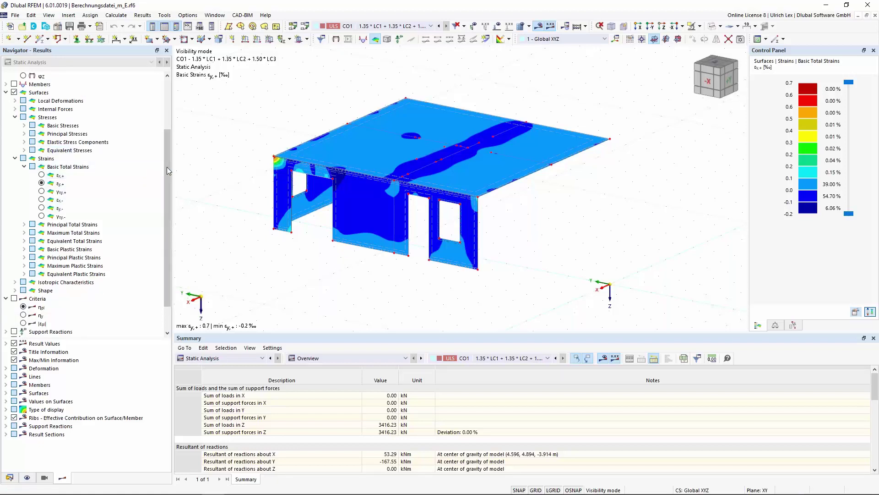
Show the η_pl nonlinearity-rate criterion and cancel Visibility mode to display the whole house
{"action": "left_click", "coordinate": [13, 298]}
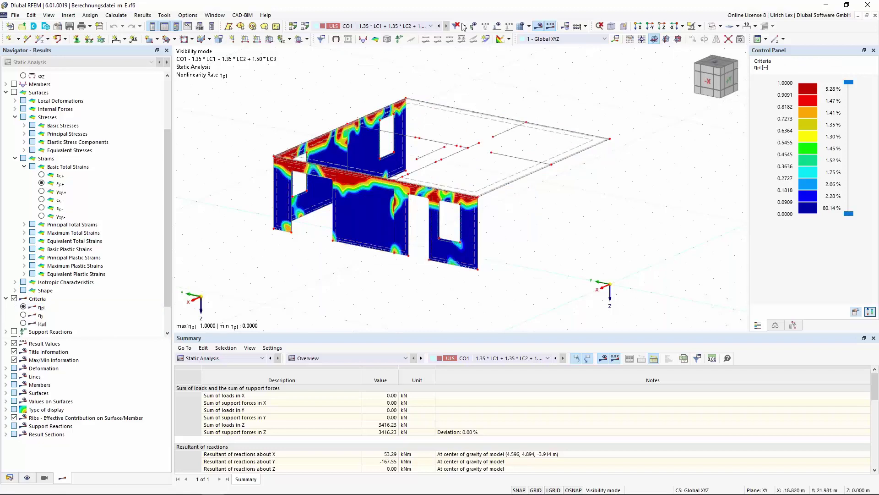
{"action": "left_click", "coordinate": [699, 26]}
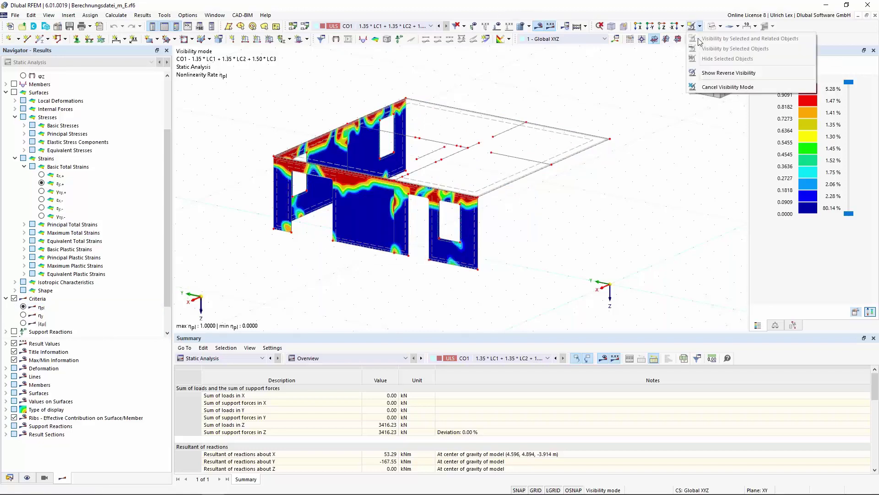
{"action": "left_click", "coordinate": [700, 87]}
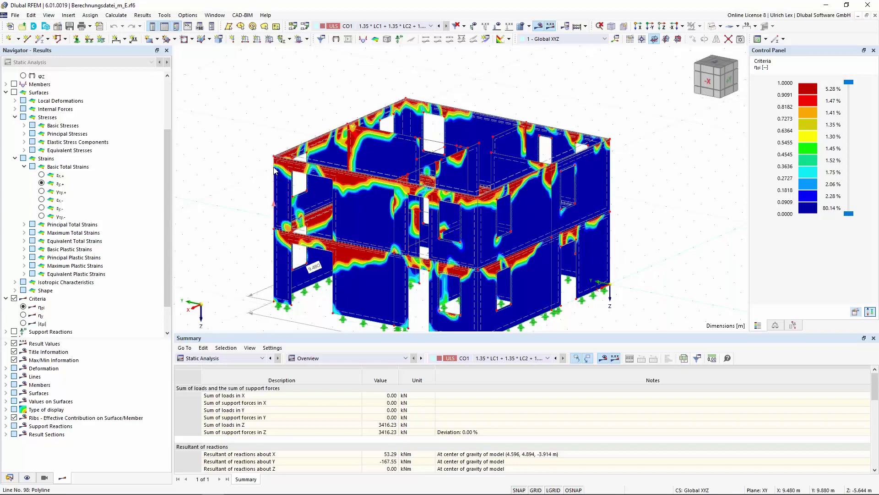
{"action": "mouse_move", "coordinate": [313, 267]}
{"action": "scroll", "coordinate": [458, 78], "scroll_direction": "down", "scroll_amount": 1}
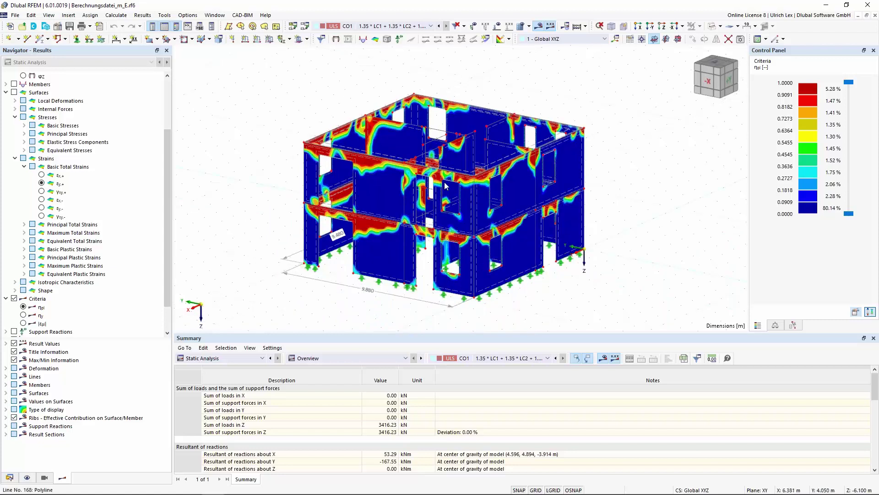
{"action": "scroll", "coordinate": [491, 307], "scroll_direction": "up", "scroll_amount": 1}
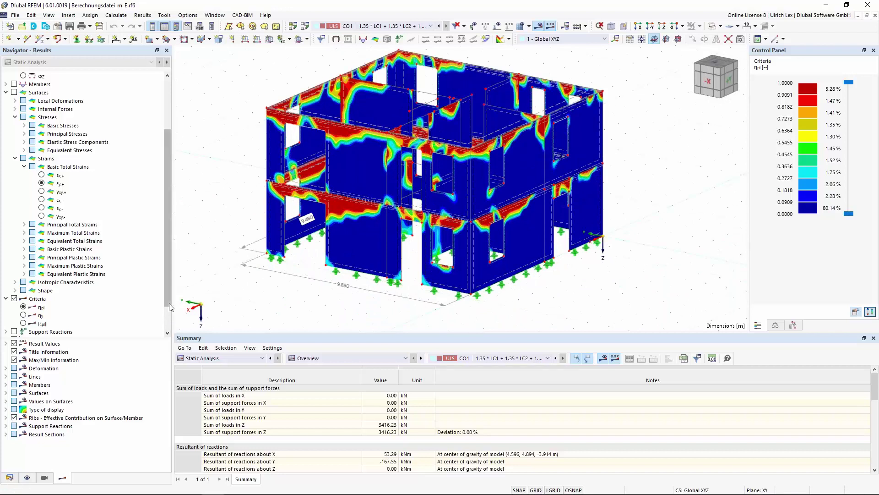
Switch the navigator to the Data tree and return the building to an isometric view
{"action": "left_click", "coordinate": [168, 335]}
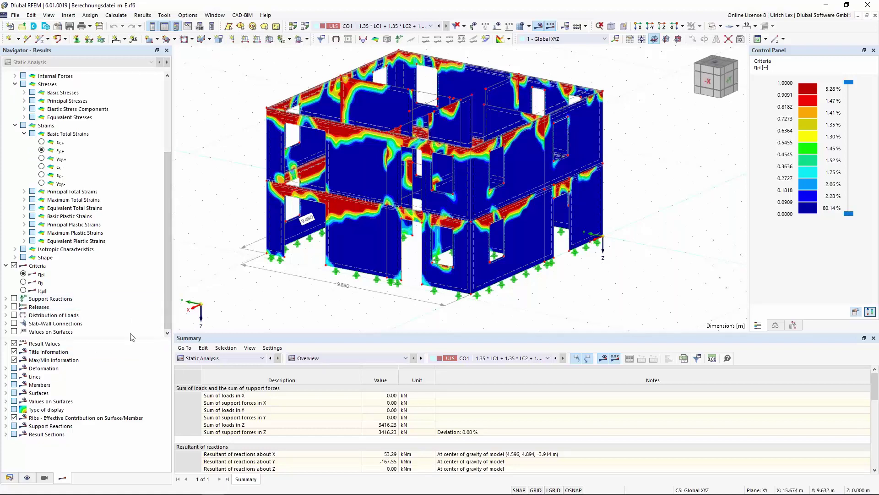
{"action": "left_click", "coordinate": [10, 477]}
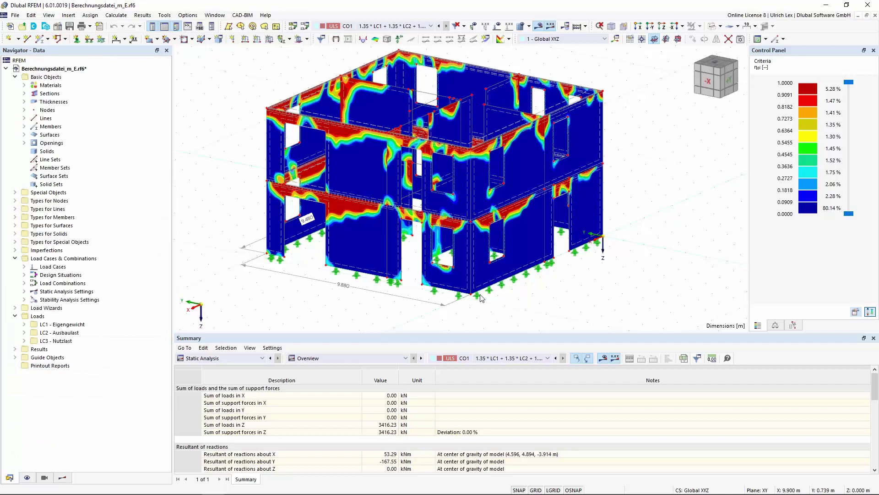
{"action": "key", "text": "ctrl+1"}
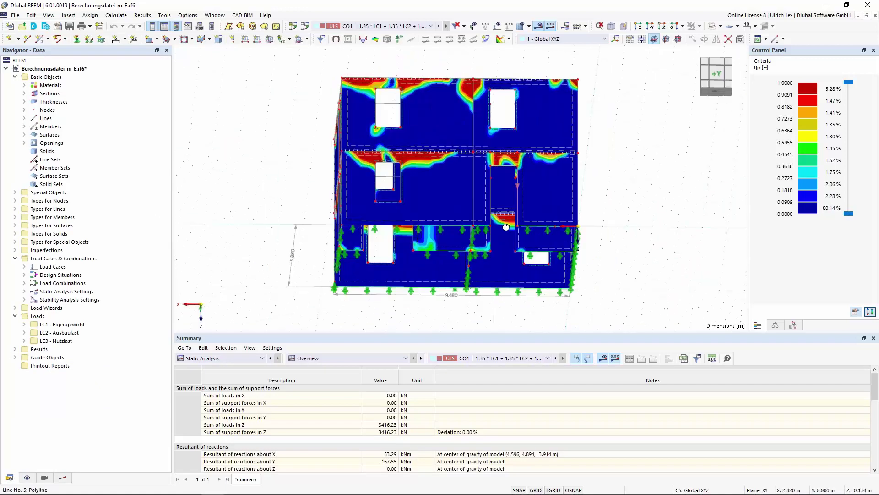
{"action": "key", "text": "ctrl+6"}
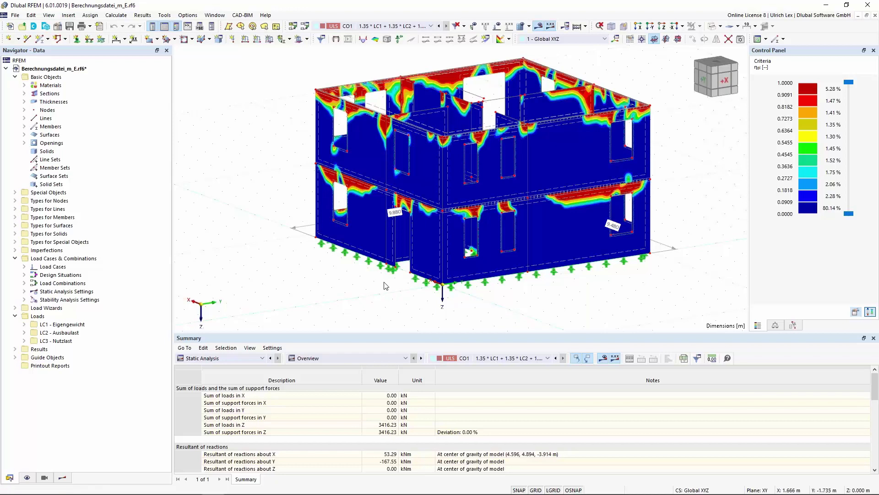
{"action": "scroll", "coordinate": [385, 285], "scroll_direction": "down", "scroll_amount": 1}
{"action": "scroll", "coordinate": [386, 287], "scroll_direction": "down", "scroll_amount": 1}
{"action": "scroll", "coordinate": [388, 289], "scroll_direction": "down", "scroll_amount": 1}
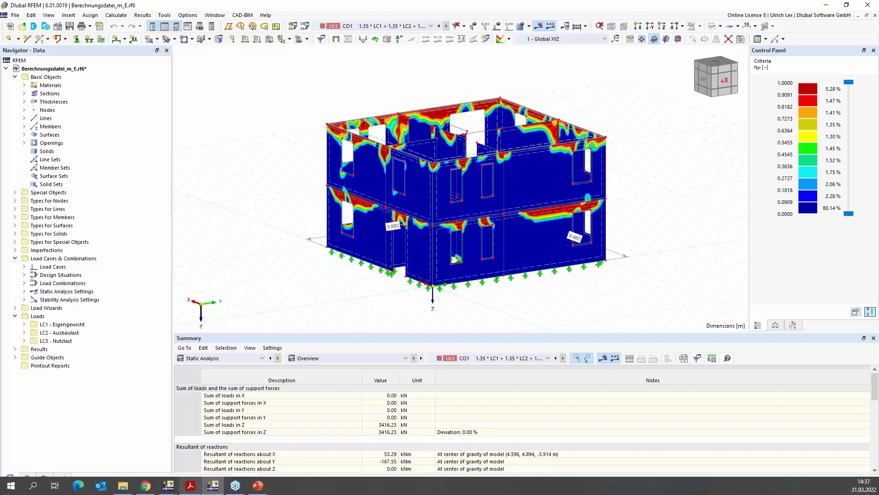
Switch to the Stabilität_mit_E model window showing CO20 stability results and orbit to a near-front view
{"action": "left_click", "coordinate": [170, 487]}
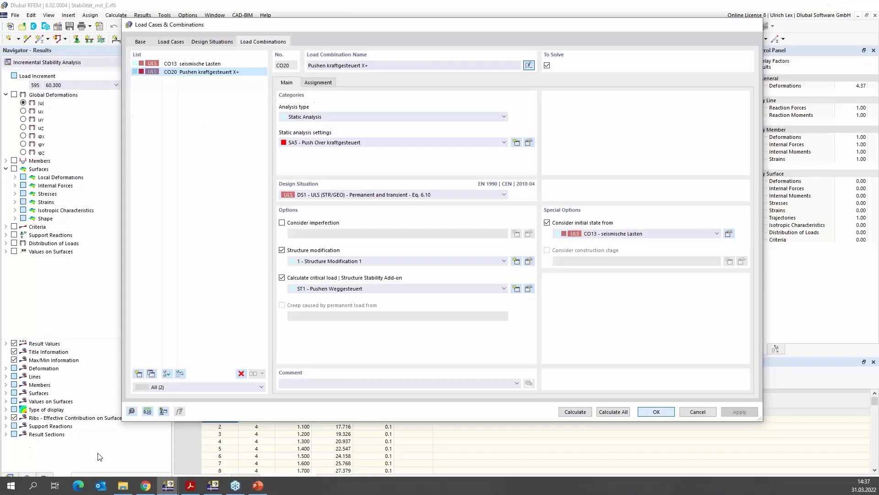
{"action": "mouse_move", "coordinate": [168, 486]}
{"action": "left_click", "coordinate": [180, 447]}
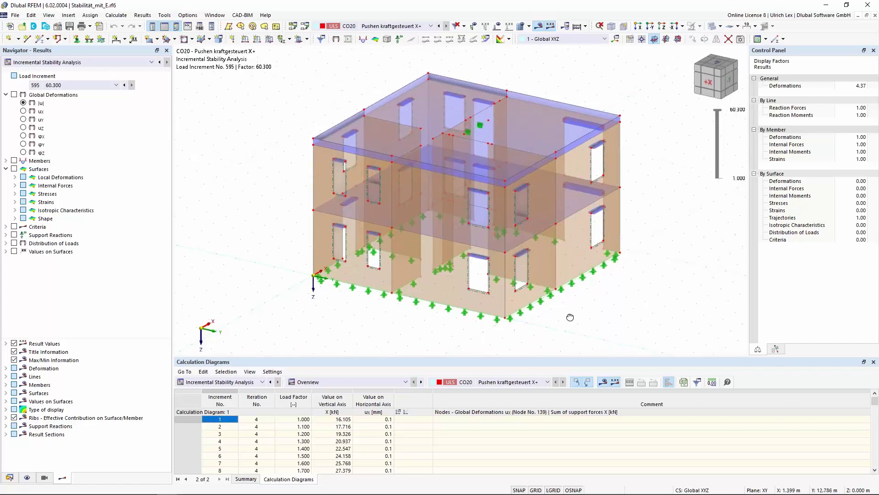
{"action": "mouse_move", "coordinate": [570, 315]}
{"action": "middle_mouse_down", "text": "ctrl"}
{"action": "mouse_move", "coordinate": [403, 306]}
{"action": "mouse_move", "coordinate": [571, 315]}
{"action": "mouse_move", "coordinate": [520, 323]}
{"action": "mouse_move", "coordinate": [560, 324]}
{"action": "mouse_move", "coordinate": [662, 269]}
{"action": "mouse_move", "coordinate": [673, 294]}
{"action": "mouse_move", "coordinate": [582, 332]}
{"action": "mouse_move", "coordinate": [466, 335]}
{"action": "middle_mouse_up", "text": "ctrl"}
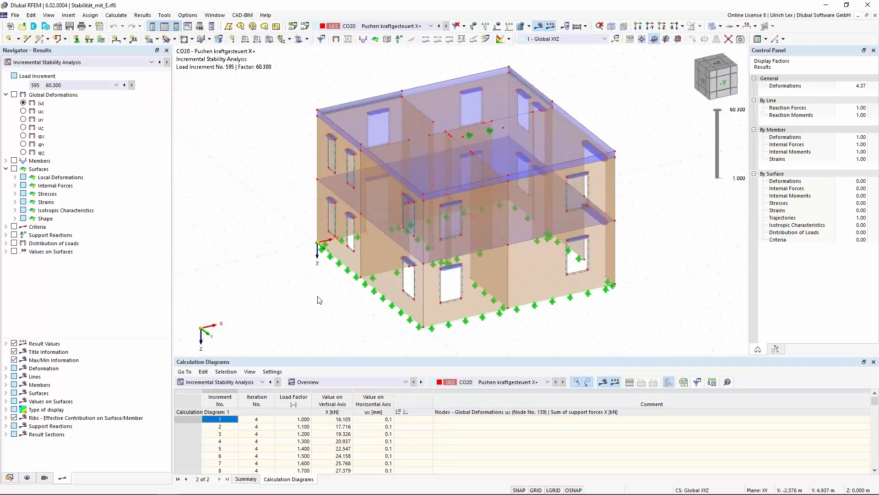
Check the enabled add-ons in the model's Base Data and close it
{"action": "left_click", "coordinate": [57, 27]}
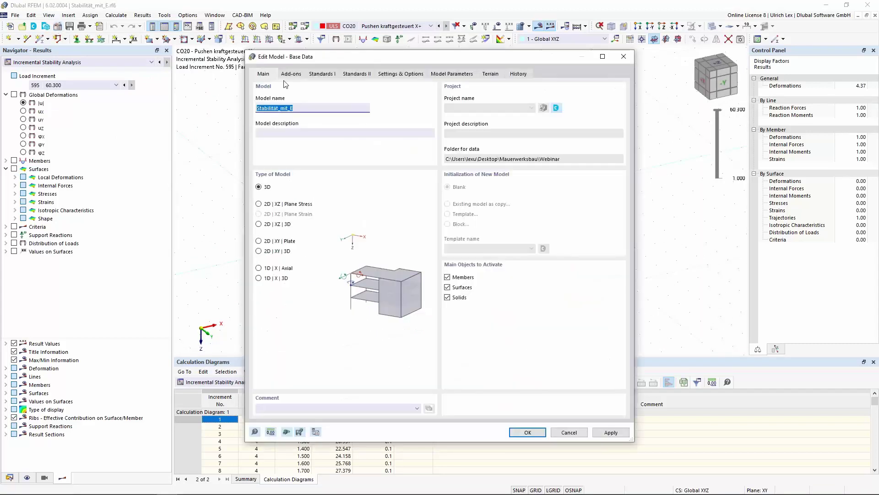
{"action": "left_click", "coordinate": [292, 75]}
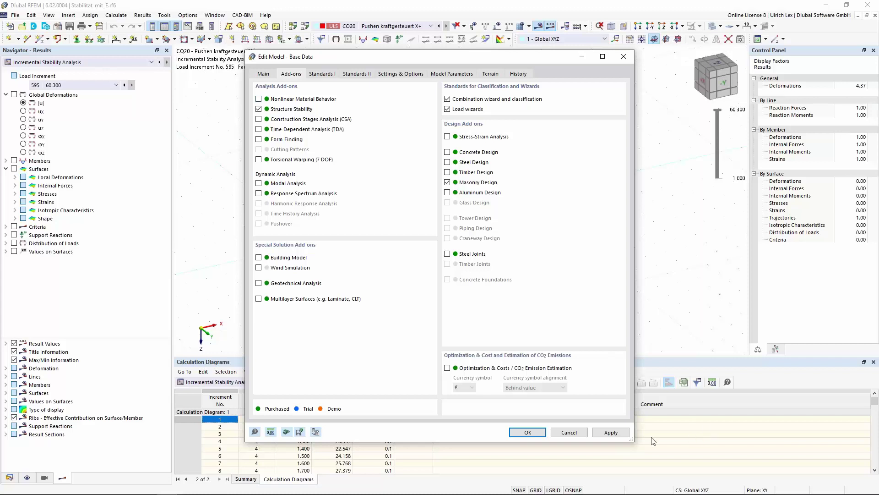
{"action": "left_click", "coordinate": [578, 434]}
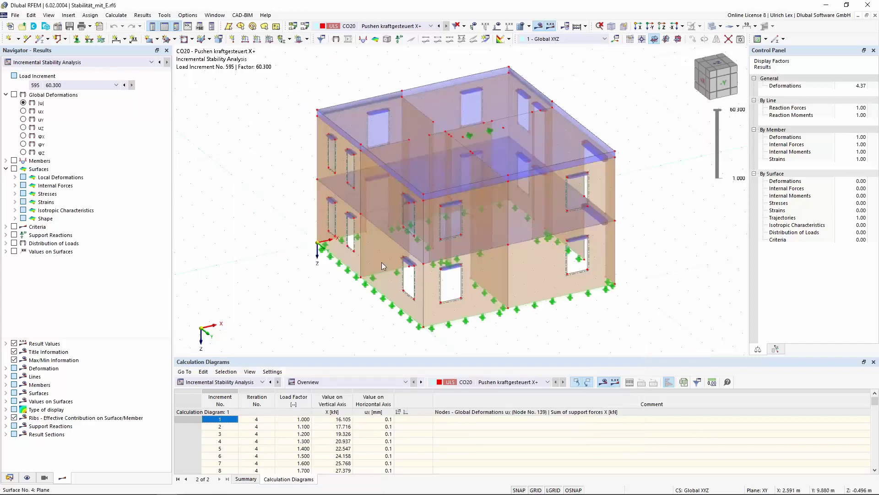
Bring up the Load Cases list in the Load Cases & Combinations dialog (LC1–LC3, LC31)
{"action": "middle_click_drag", "start_coordinate": [329, 312], "coordinate": [354, 305], "text": "ctrl"}
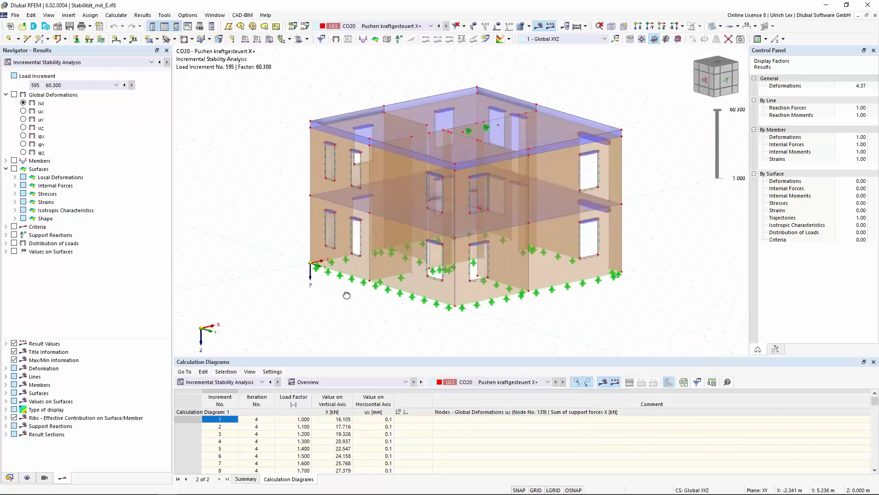
{"action": "right_click", "coordinate": [355, 305]}
{"action": "left_click", "coordinate": [281, 249]}
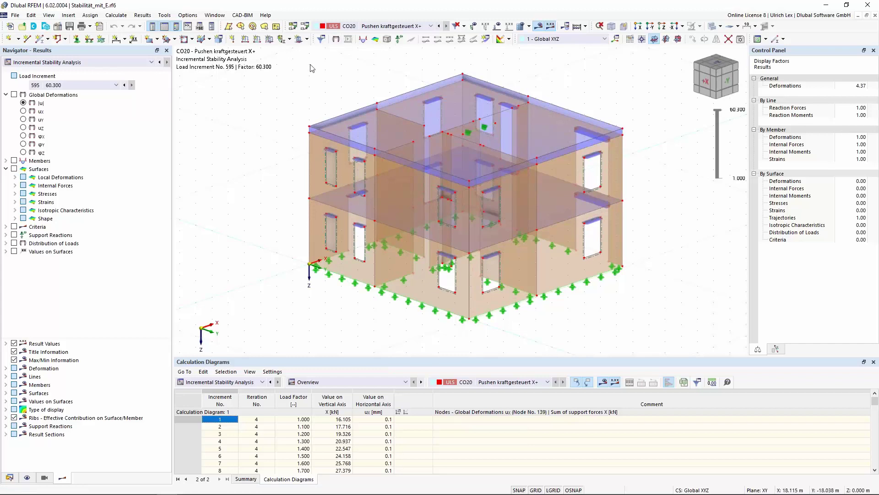
{"action": "left_click", "coordinate": [304, 27]}
{"action": "left_click", "coordinate": [171, 43]}
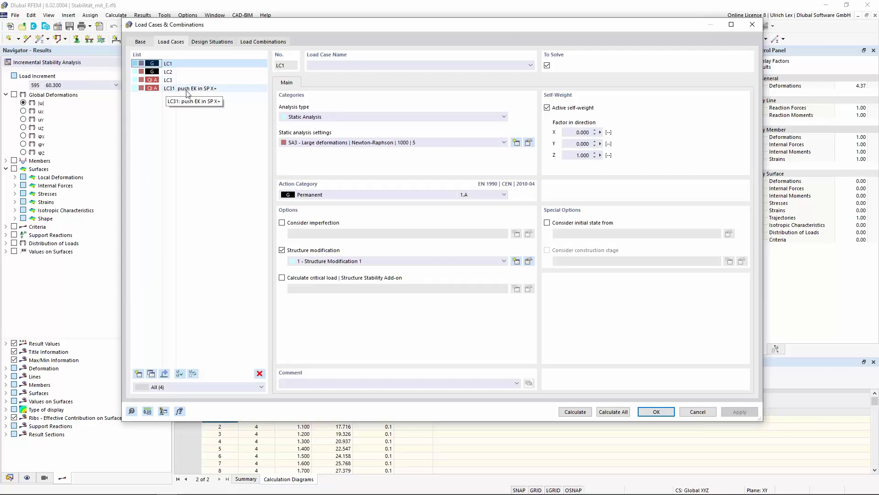
Close the dialog and display load case LC31 'push EK in SP X+' on the model
{"action": "left_click", "coordinate": [707, 413]}
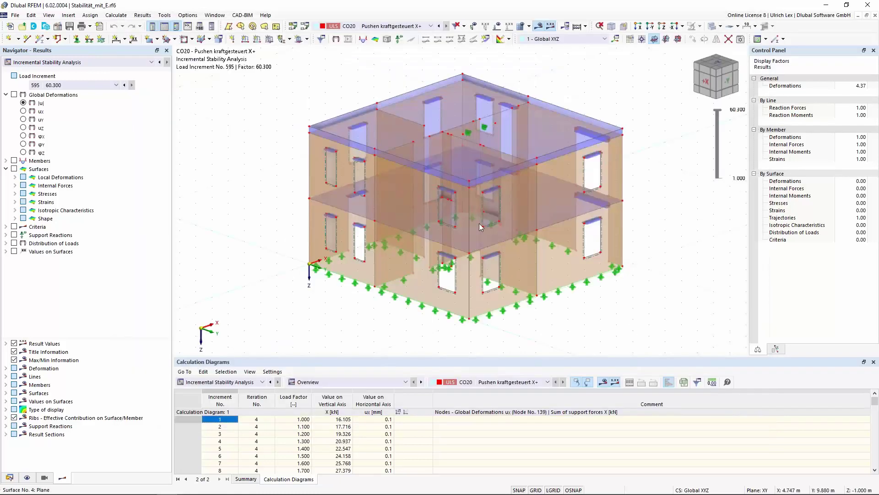
{"action": "left_click", "coordinate": [412, 26]}
{"action": "left_click", "coordinate": [390, 58]}
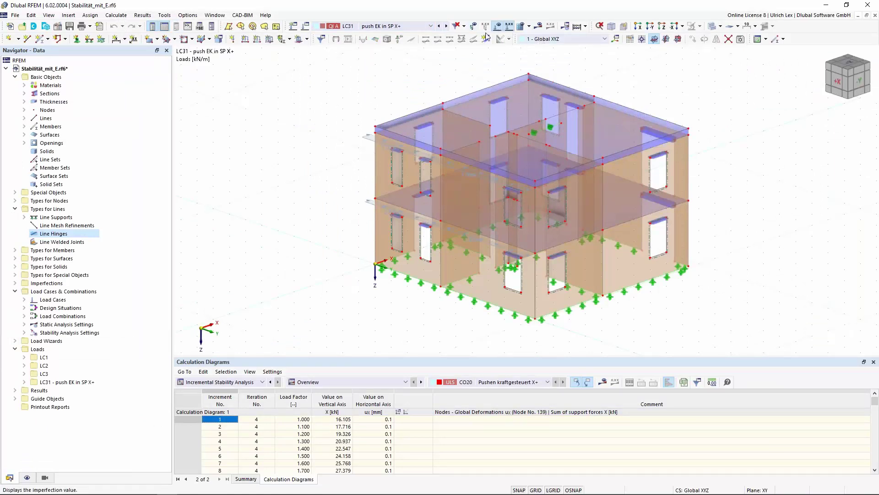
{"action": "middle_click_drag", "start_coordinate": [727, 313], "coordinate": [629, 287], "text": "ctrl"}
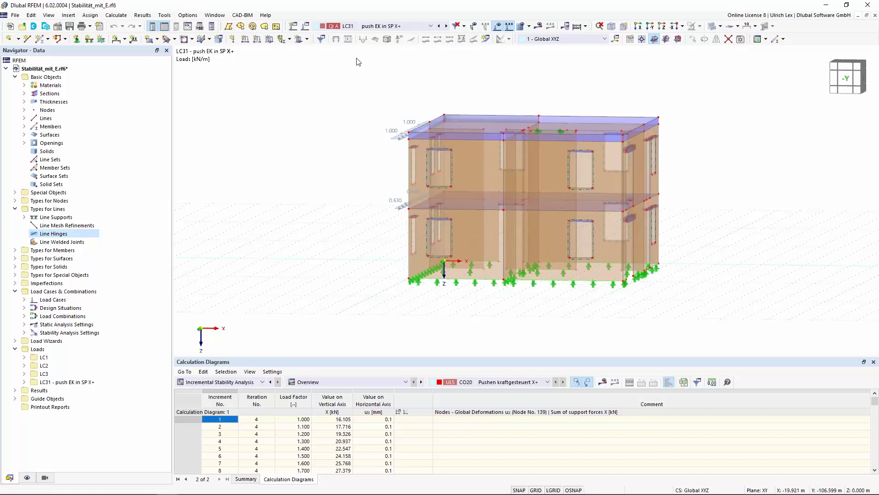
Review CO20's assigned load cases and Main settings, then edit its stability settings ST1
{"action": "left_click", "coordinate": [304, 26]}
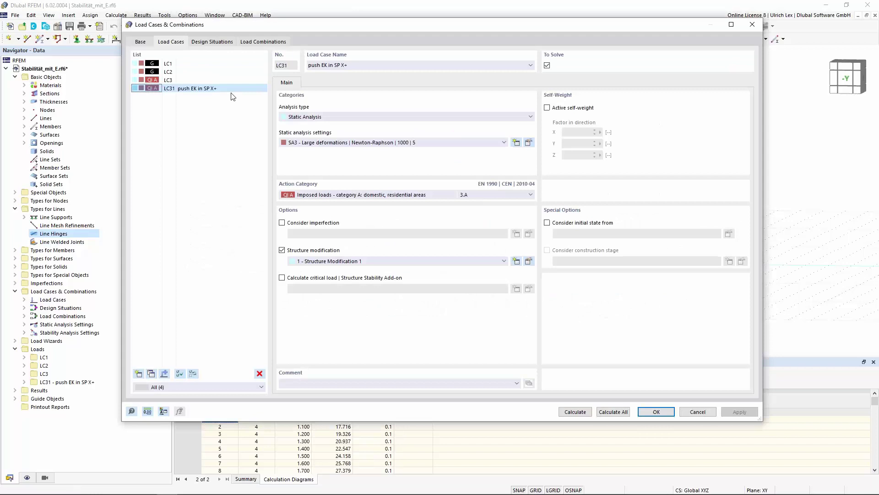
{"action": "left_click", "coordinate": [255, 42]}
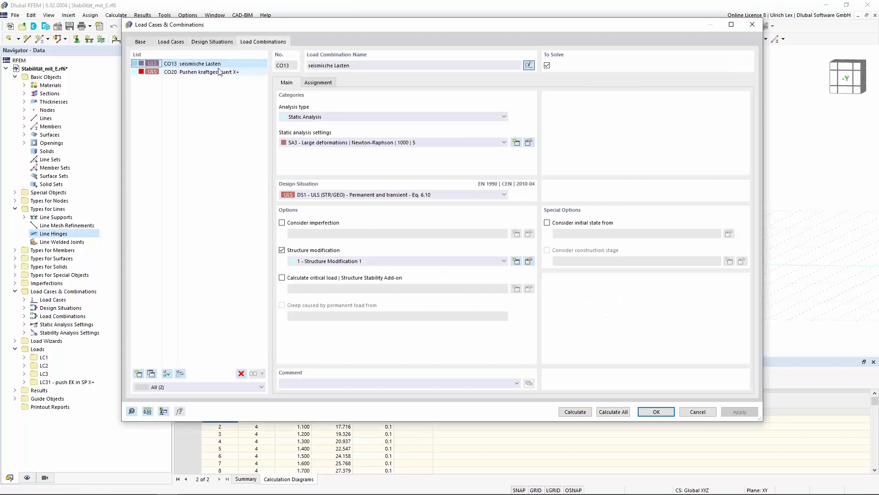
{"action": "left_click", "coordinate": [315, 83]}
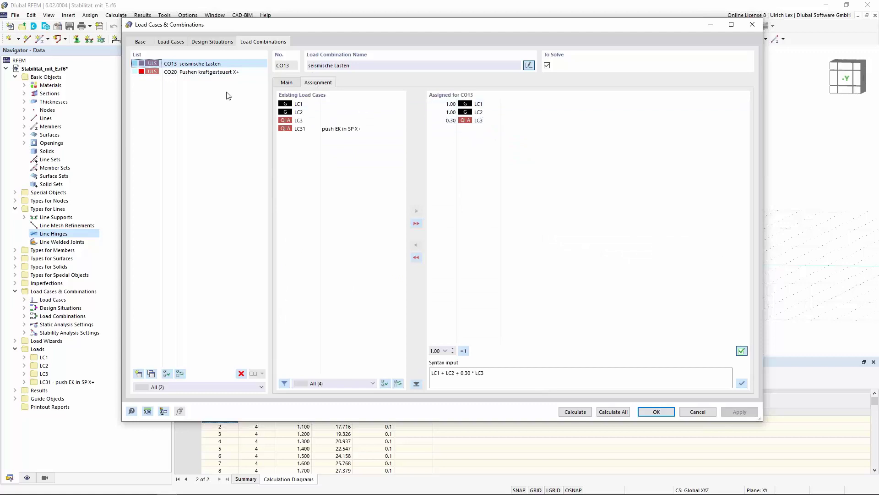
{"action": "left_click", "coordinate": [186, 72]}
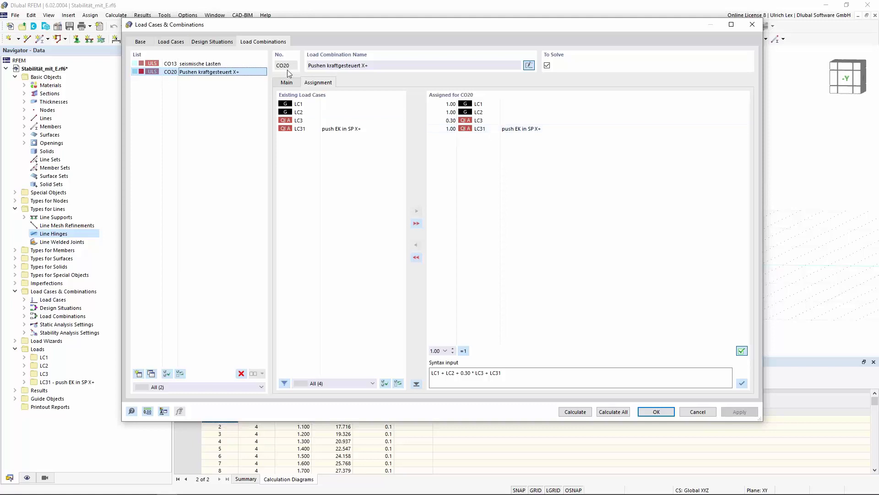
{"action": "left_click", "coordinate": [289, 85]}
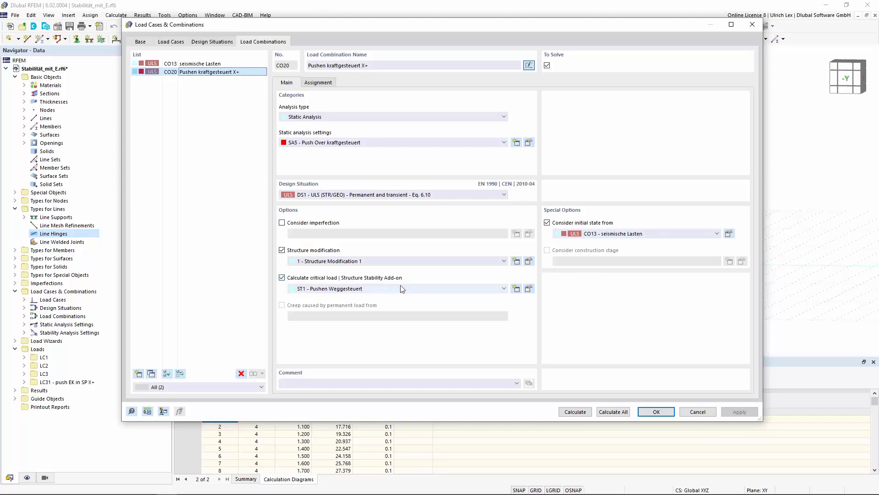
{"action": "left_click", "coordinate": [528, 288]}
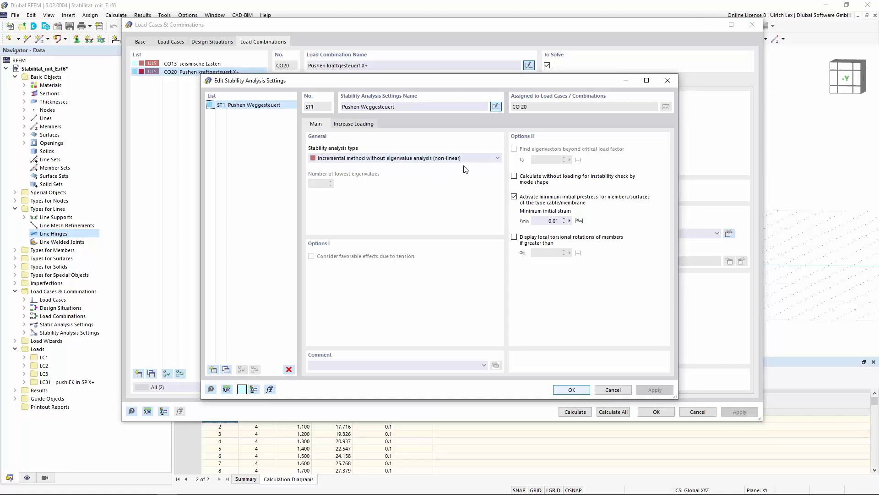
Check ST1's Increase Loading parameters and close the stability settings
{"action": "left_click", "coordinate": [371, 124]}
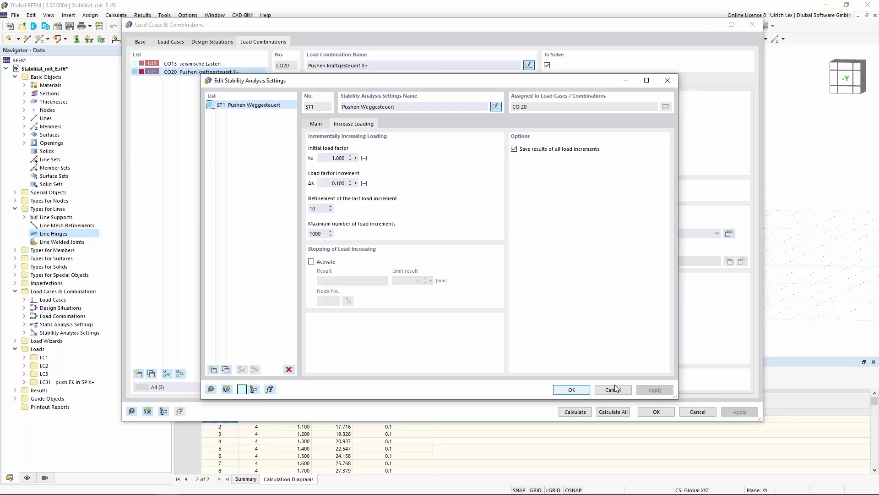
{"action": "left_click", "coordinate": [572, 390]}
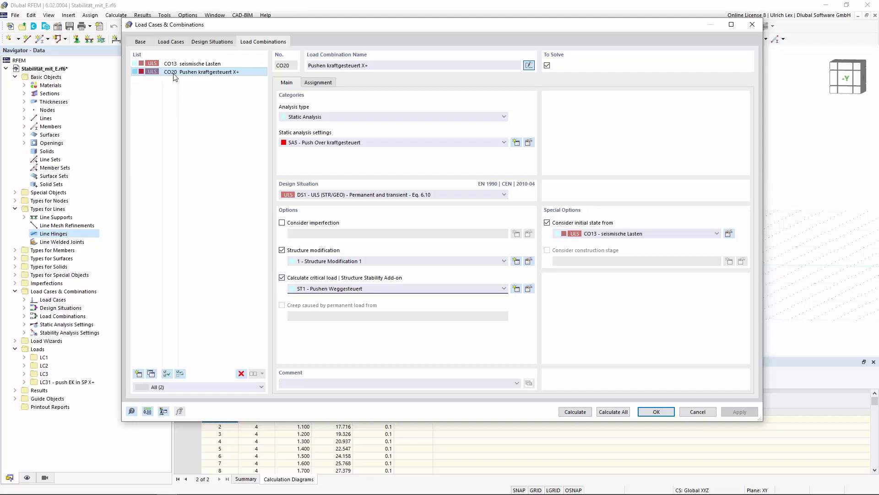
In SA5's calculation diagram 1 keep Sum of support forces X against node 139 ux and confirm
{"action": "left_click", "coordinate": [528, 143]}
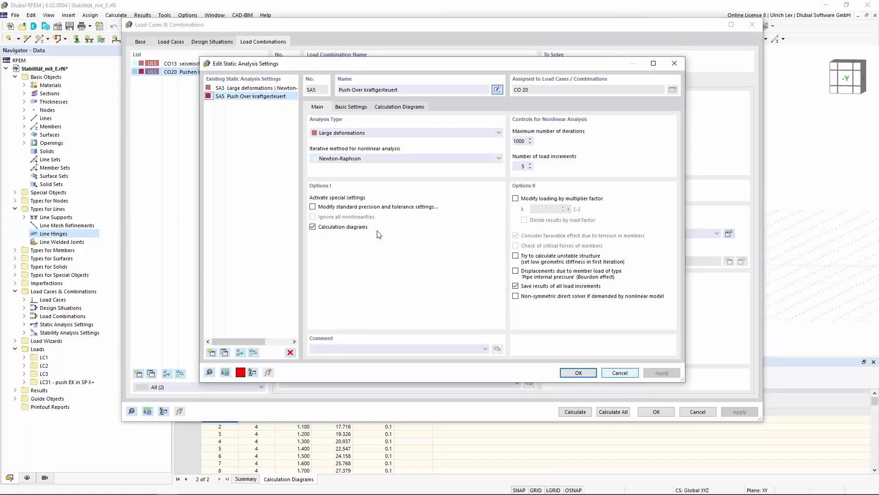
{"action": "left_click", "coordinate": [398, 109]}
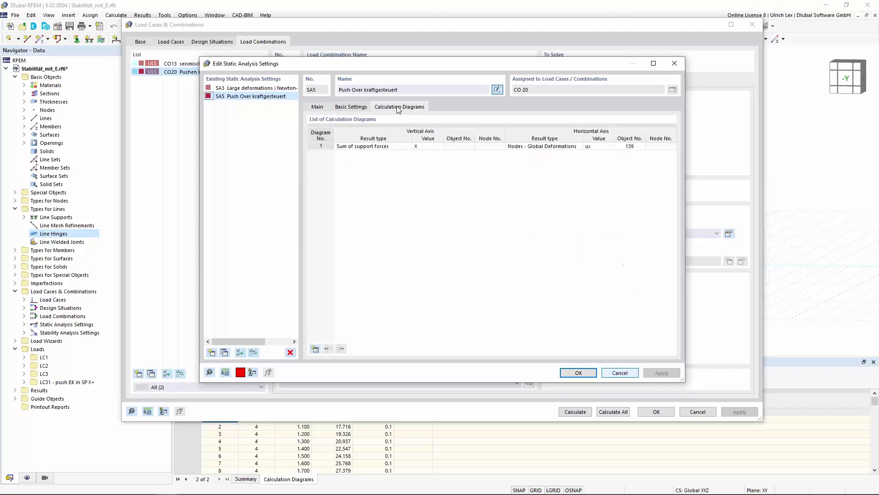
{"action": "left_click", "coordinate": [401, 148]}
{"action": "left_click", "coordinate": [408, 148]}
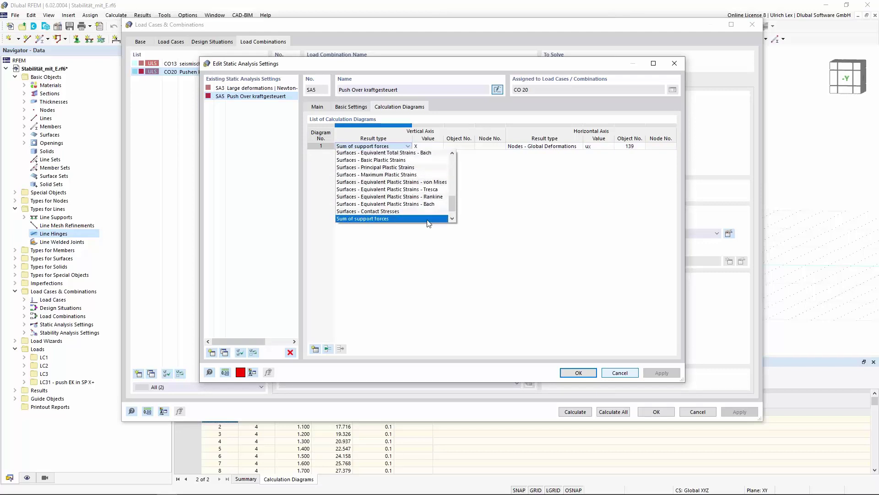
{"action": "left_click", "coordinate": [395, 220]}
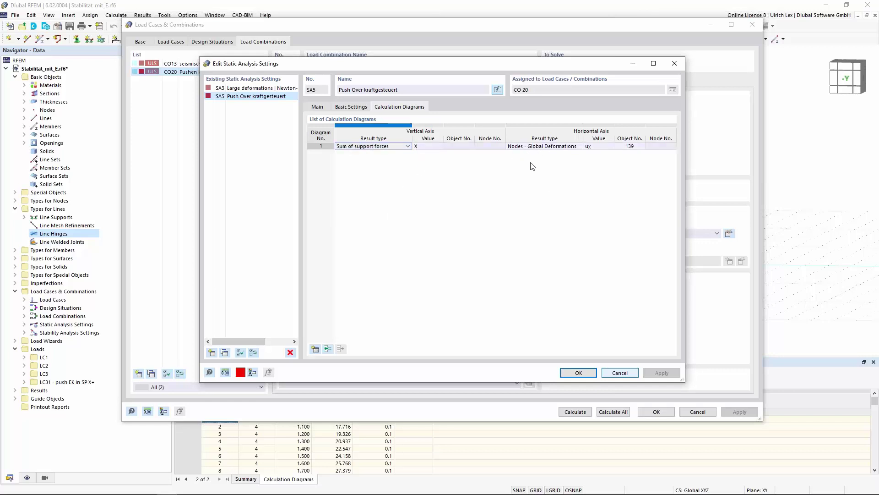
{"action": "left_click", "coordinate": [583, 149]}
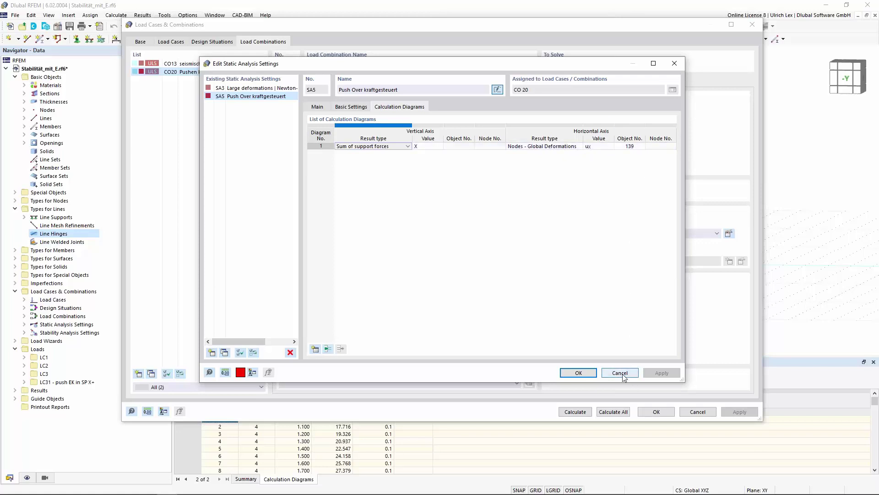
{"action": "left_click", "coordinate": [579, 372]}
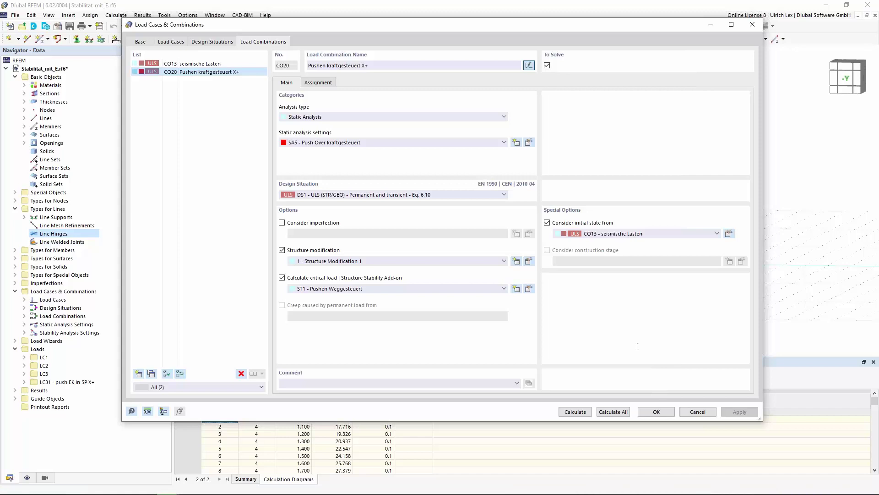
Display CO20 results as global deformation |u| contours, maximum 7.9 mm, viewed from above the roof
{"action": "left_click", "coordinate": [660, 410]}
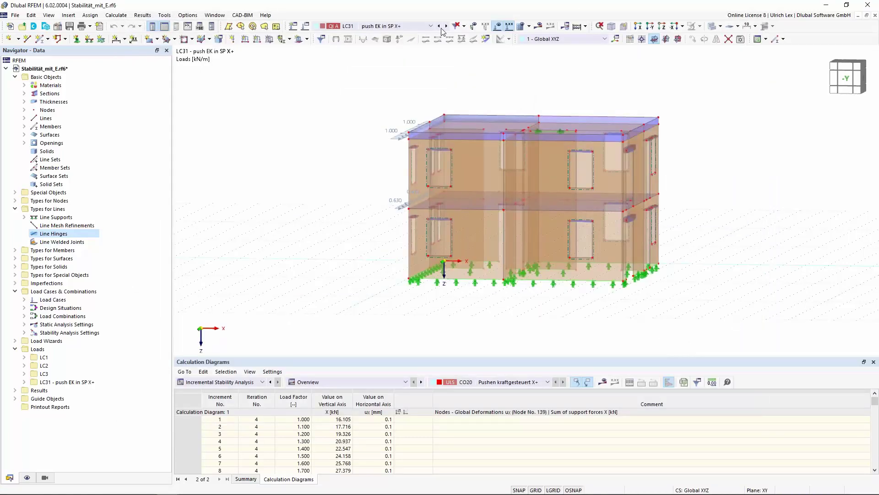
{"action": "left_click", "coordinate": [455, 26]}
{"action": "left_click", "coordinate": [392, 27]}
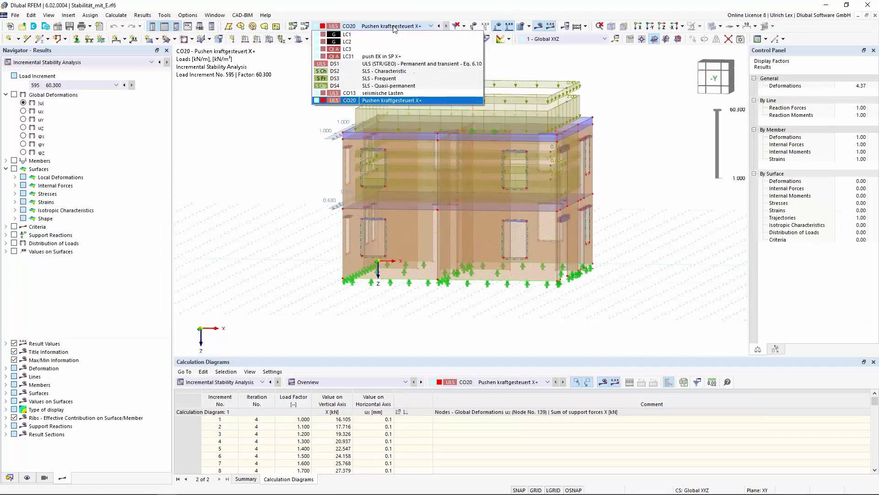
{"action": "left_click", "coordinate": [402, 100]}
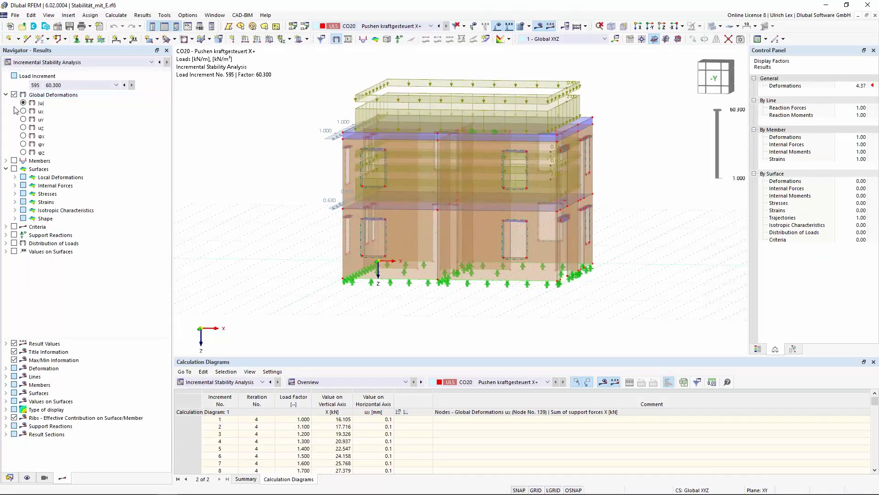
{"action": "left_click", "coordinate": [14, 94]}
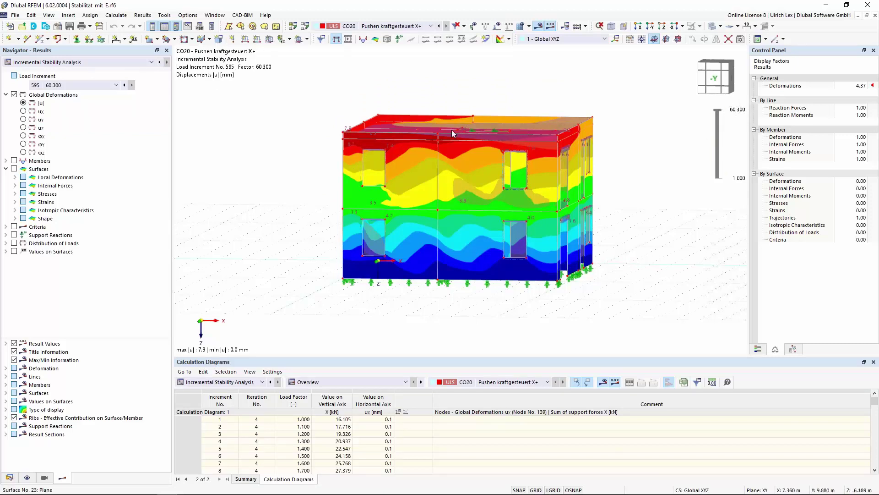
{"action": "middle_click_drag", "start_coordinate": [641, 270], "coordinate": [621, 284], "text": "ctrl"}
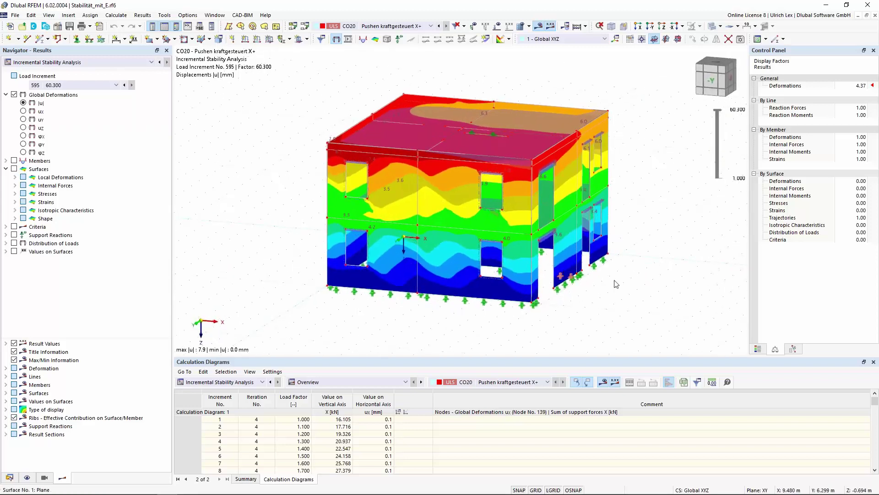
Show nonlinearity rate criteria on the walls and enlarge the calculation diagram table
{"action": "left_click", "coordinate": [14, 228]}
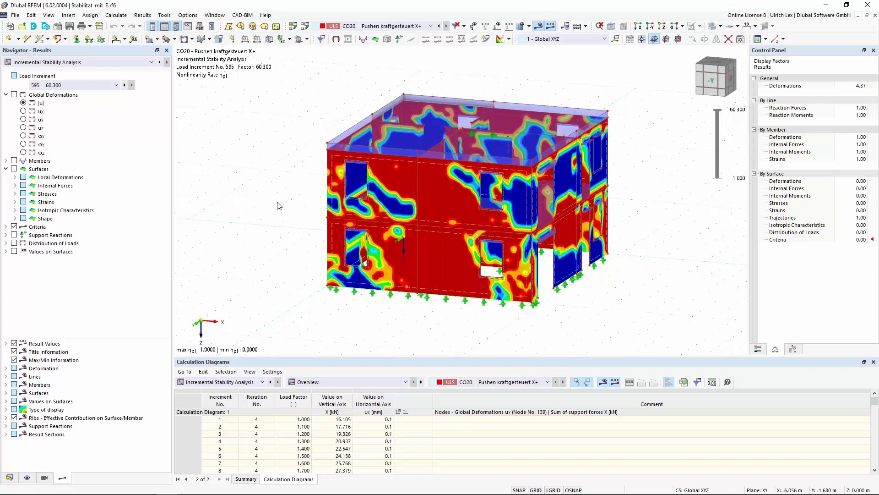
{"action": "mouse_move", "coordinate": [268, 200]}
{"action": "middle_mouse_down", "text": "ctrl"}
{"action": "mouse_move", "coordinate": [351, 262]}
{"action": "mouse_move", "coordinate": [337, 267]}
{"action": "middle_mouse_up", "text": "ctrl"}
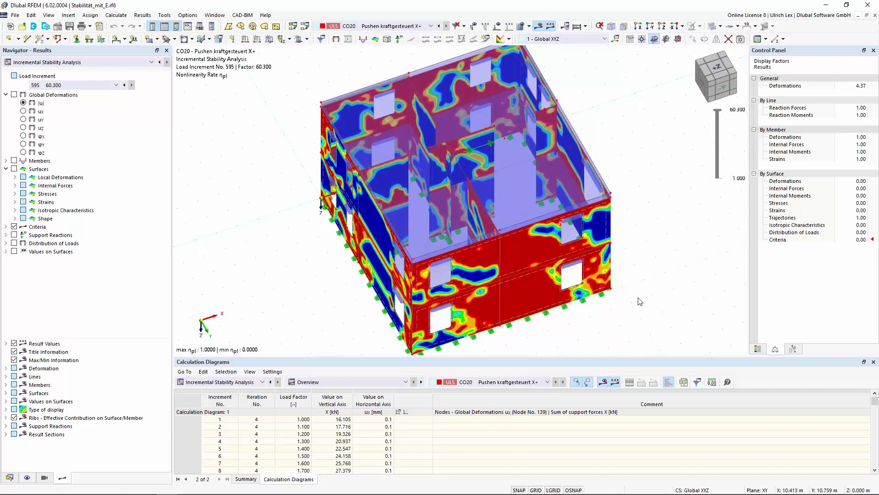
{"action": "mouse_move", "coordinate": [554, 185]}
{"action": "middle_mouse_down", "text": "ctrl"}
{"action": "mouse_move", "coordinate": [603, 277]}
{"action": "mouse_move", "coordinate": [572, 254]}
{"action": "mouse_move", "coordinate": [582, 241]}
{"action": "middle_mouse_up", "text": "ctrl"}
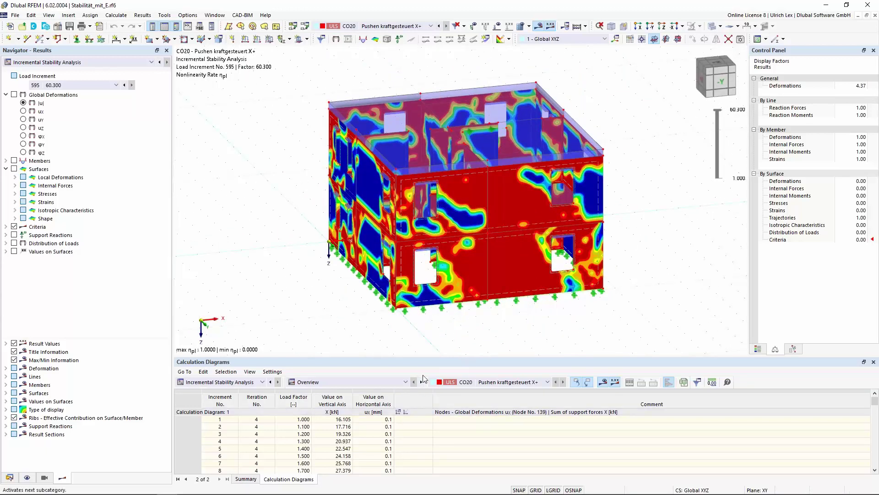
{"action": "left_click_drag", "start_coordinate": [434, 356], "coordinate": [434, 312]}
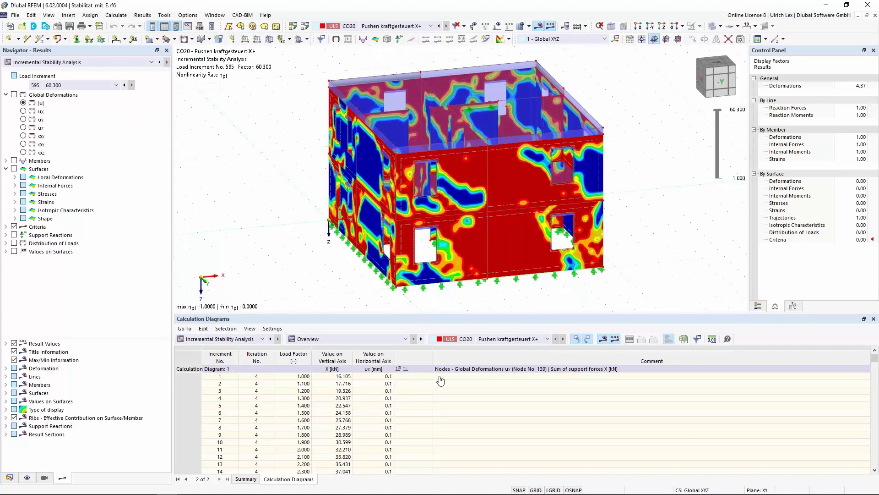
{"action": "double_click", "coordinate": [420, 389]}
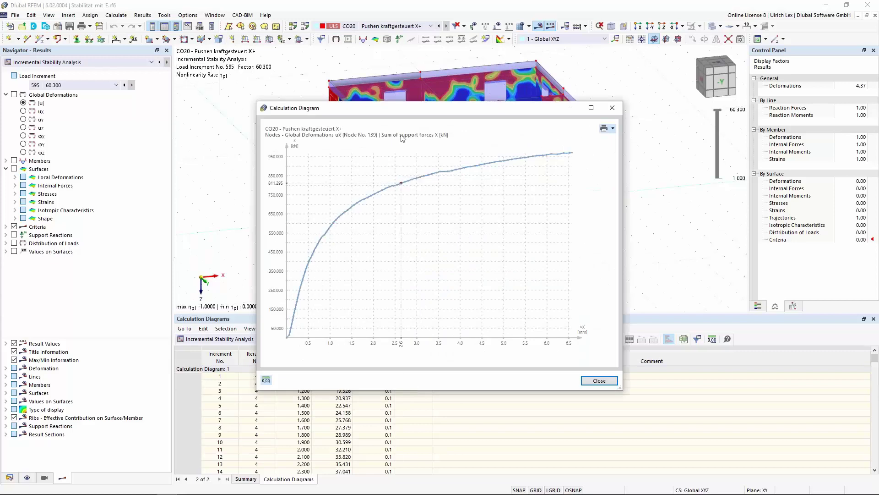
{"action": "left_click_drag", "start_coordinate": [323, 105], "coordinate": [301, 91]}
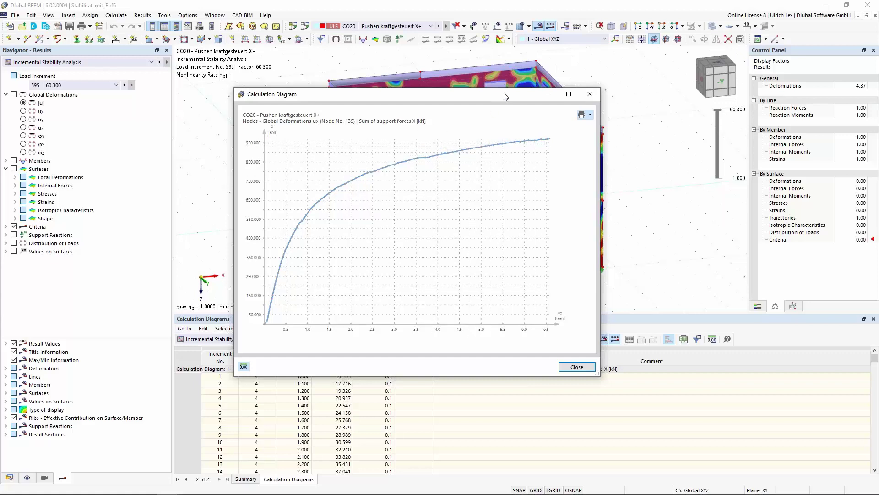
{"action": "mouse_move", "coordinate": [505, 94]}
{"action": "left_mouse_down"}
{"action": "mouse_move", "coordinate": [534, 64]}
{"action": "mouse_move", "coordinate": [560, 66]}
{"action": "left_mouse_up"}
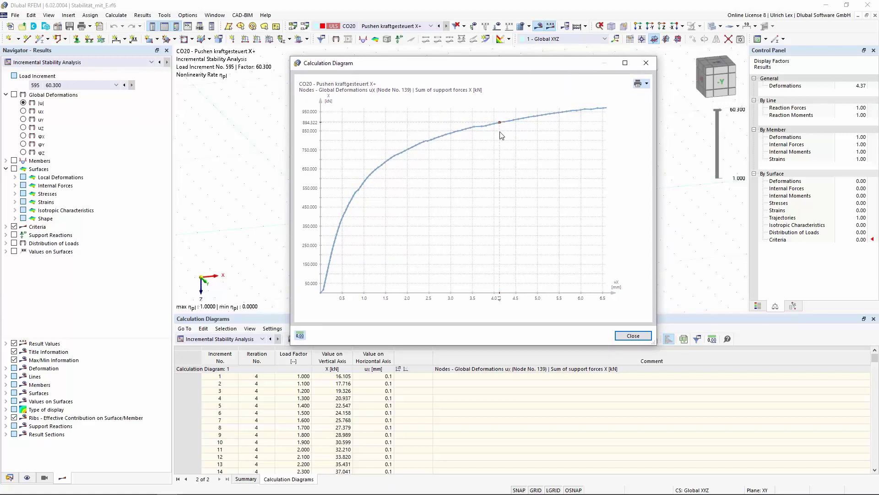
{"action": "left_click", "coordinate": [632, 336]}
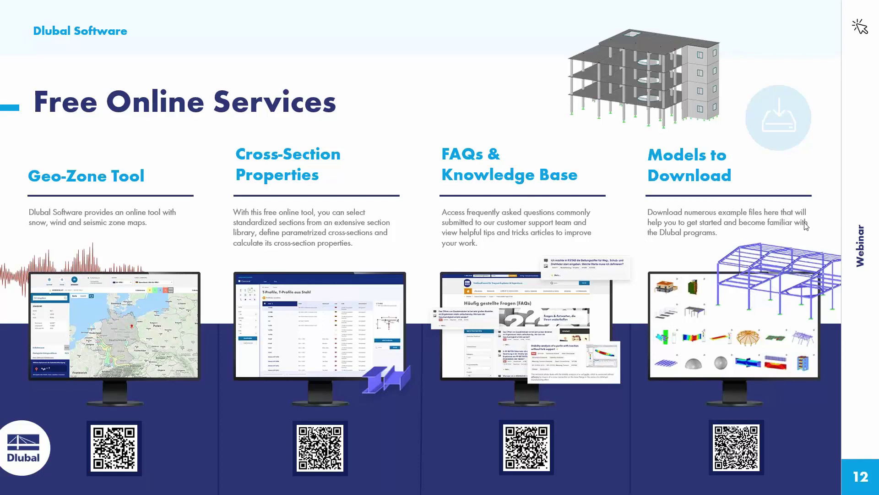
Advance to slide 13 on webinars, webshop, trial licences and free support
{"action": "key", "text": "Right"}
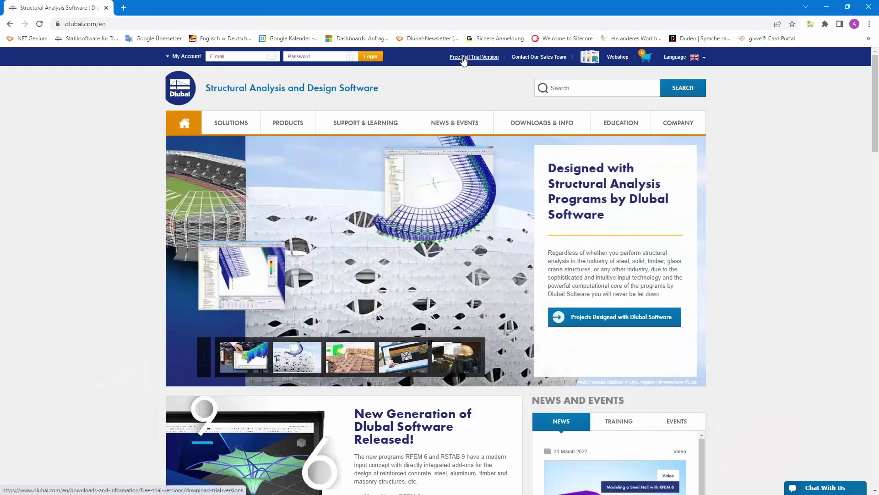
Go to the Free Full Trial Version page with RFEM 6 and RSTAB 9 downloads
{"action": "left_click", "coordinate": [464, 60]}
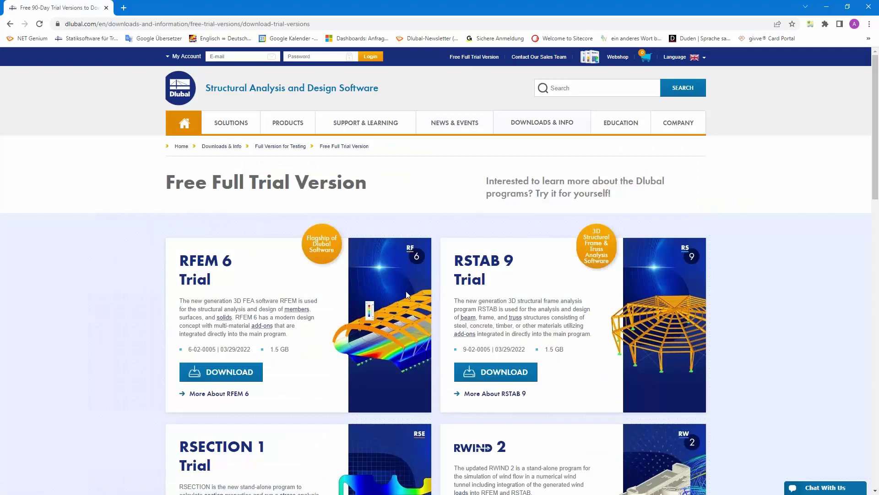
{"action": "scroll", "coordinate": [427, 291], "scroll_direction": "down", "scroll_amount": 3}
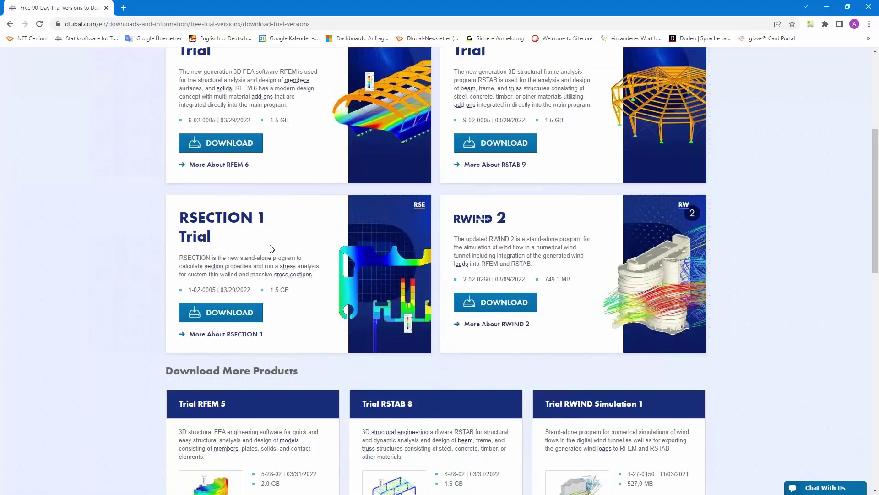
{"action": "scroll", "coordinate": [270, 248], "scroll_direction": "up", "scroll_amount": 3}
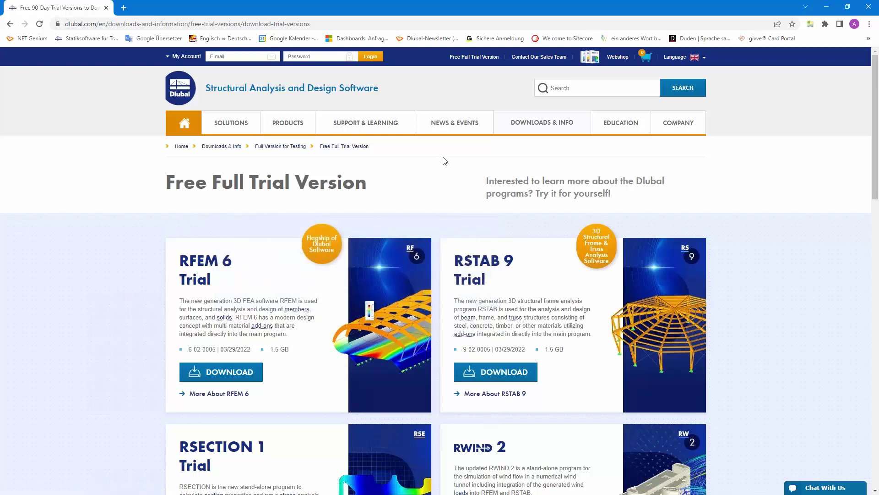
{"action": "mouse_move", "coordinate": [453, 122]}
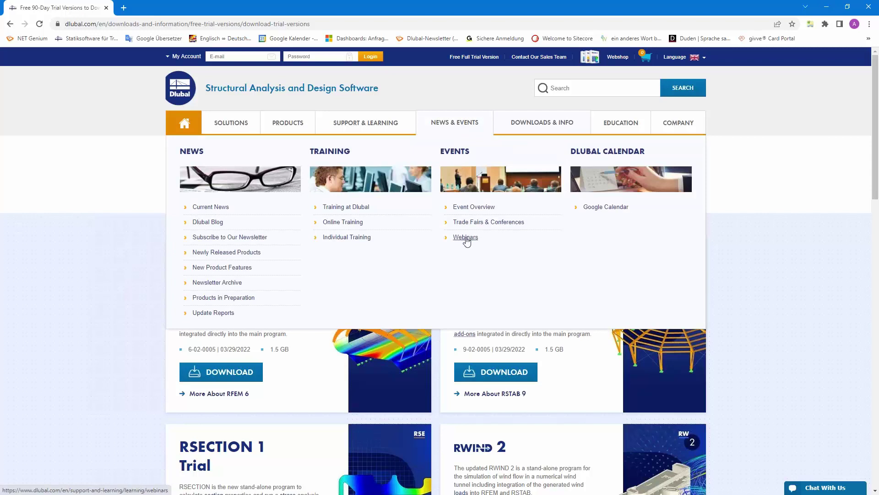
Navigate via Webinars to the Masonry Design Using FEM in RFEM 6 webinar page
{"action": "left_click", "coordinate": [466, 238]}
{"action": "scroll", "coordinate": [449, 267], "scroll_direction": "down", "scroll_amount": 4}
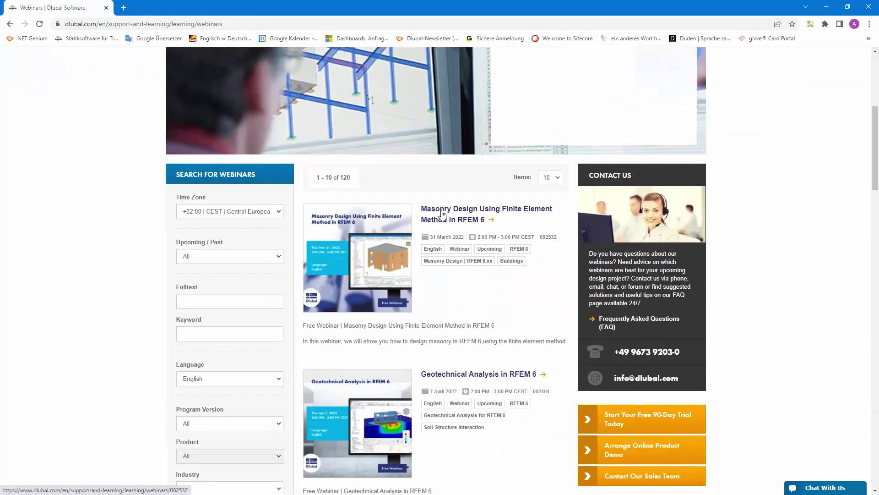
{"action": "left_click", "coordinate": [442, 214]}
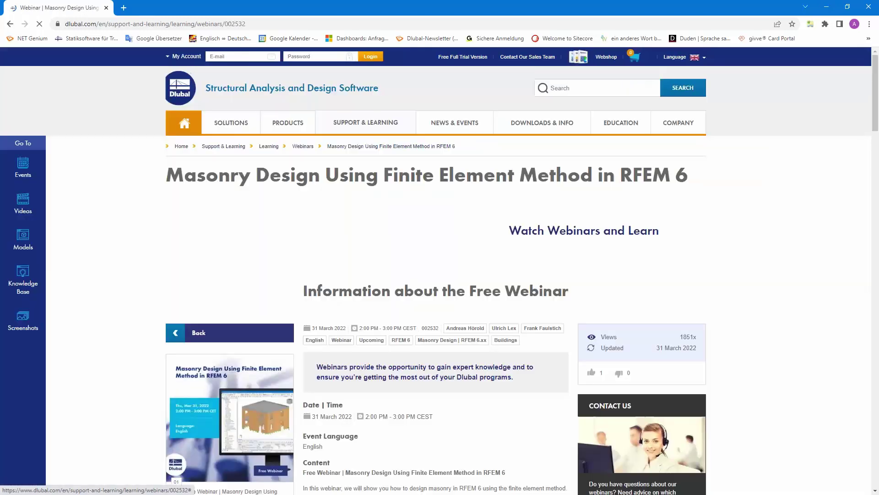
{"action": "scroll", "coordinate": [412, 350], "scroll_direction": "down", "scroll_amount": 4}
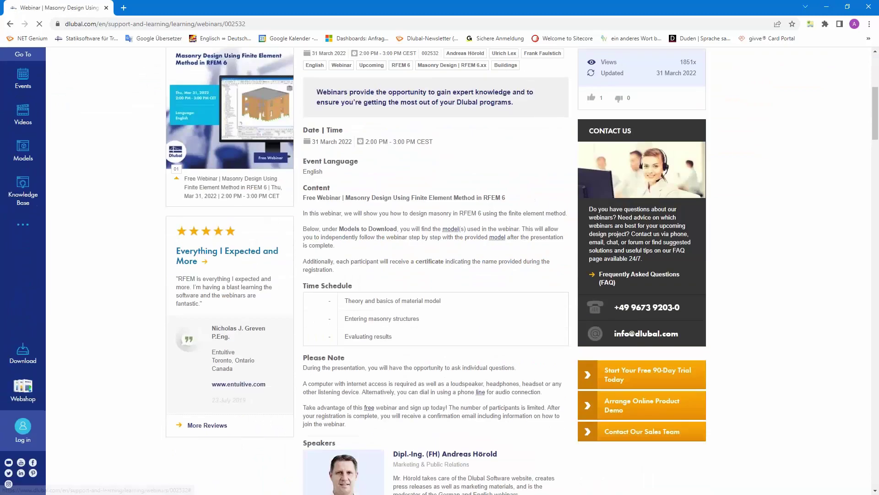
{"action": "scroll", "coordinate": [429, 268], "scroll_direction": "down", "scroll_amount": 5}
{"action": "scroll", "coordinate": [429, 268], "scroll_direction": "down", "scroll_amount": 1}
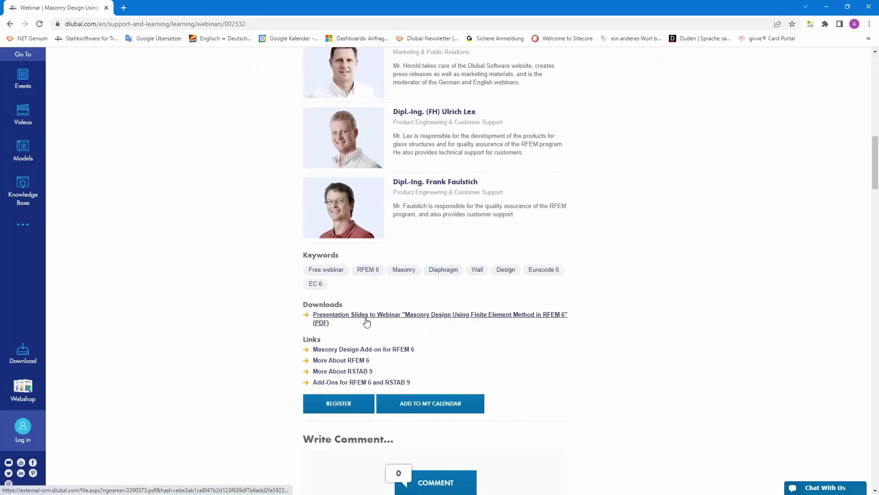
{"action": "scroll", "coordinate": [366, 321], "scroll_direction": "down", "scroll_amount": 5}
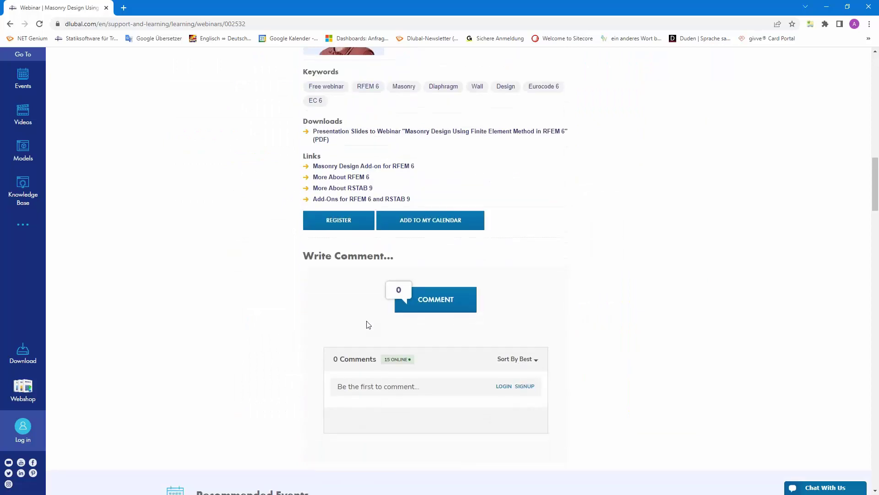
{"action": "scroll", "coordinate": [366, 324], "scroll_direction": "down", "scroll_amount": 5}
{"action": "scroll", "coordinate": [306, 316], "scroll_direction": "down", "scroll_amount": 5}
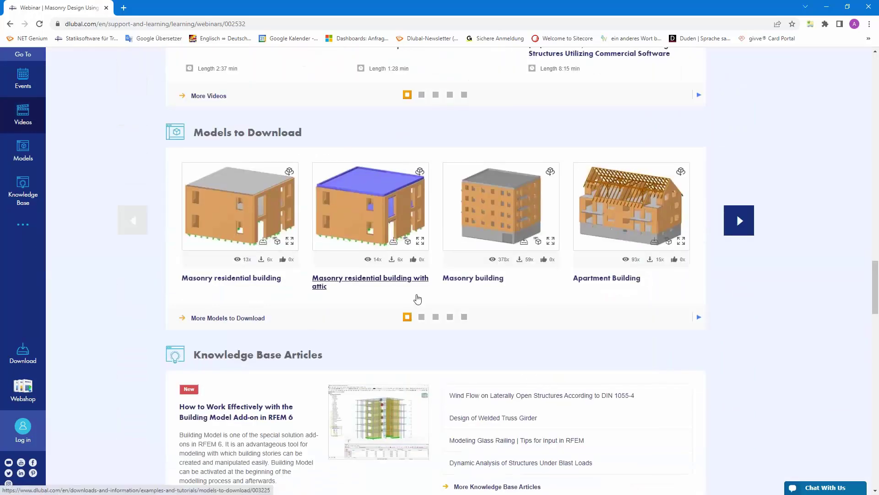
{"action": "scroll", "coordinate": [417, 298], "scroll_direction": "up", "scroll_amount": 2}
{"action": "scroll", "coordinate": [418, 298], "scroll_direction": "up", "scroll_amount": 1}
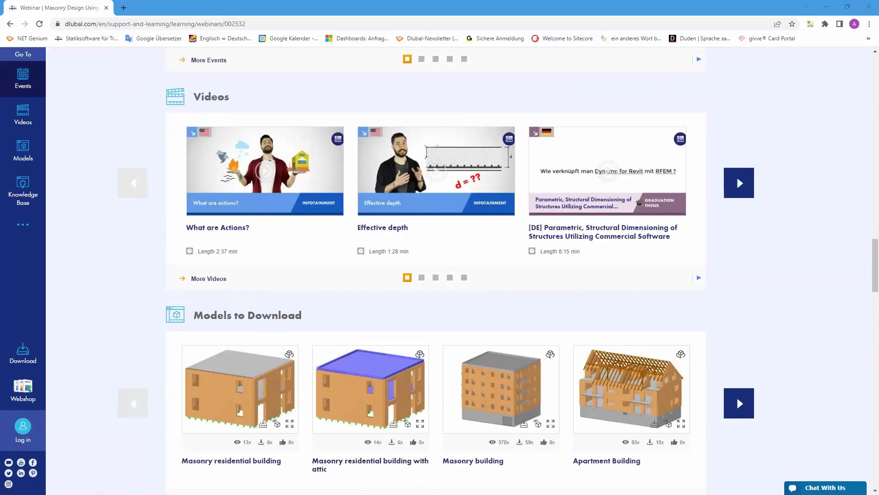